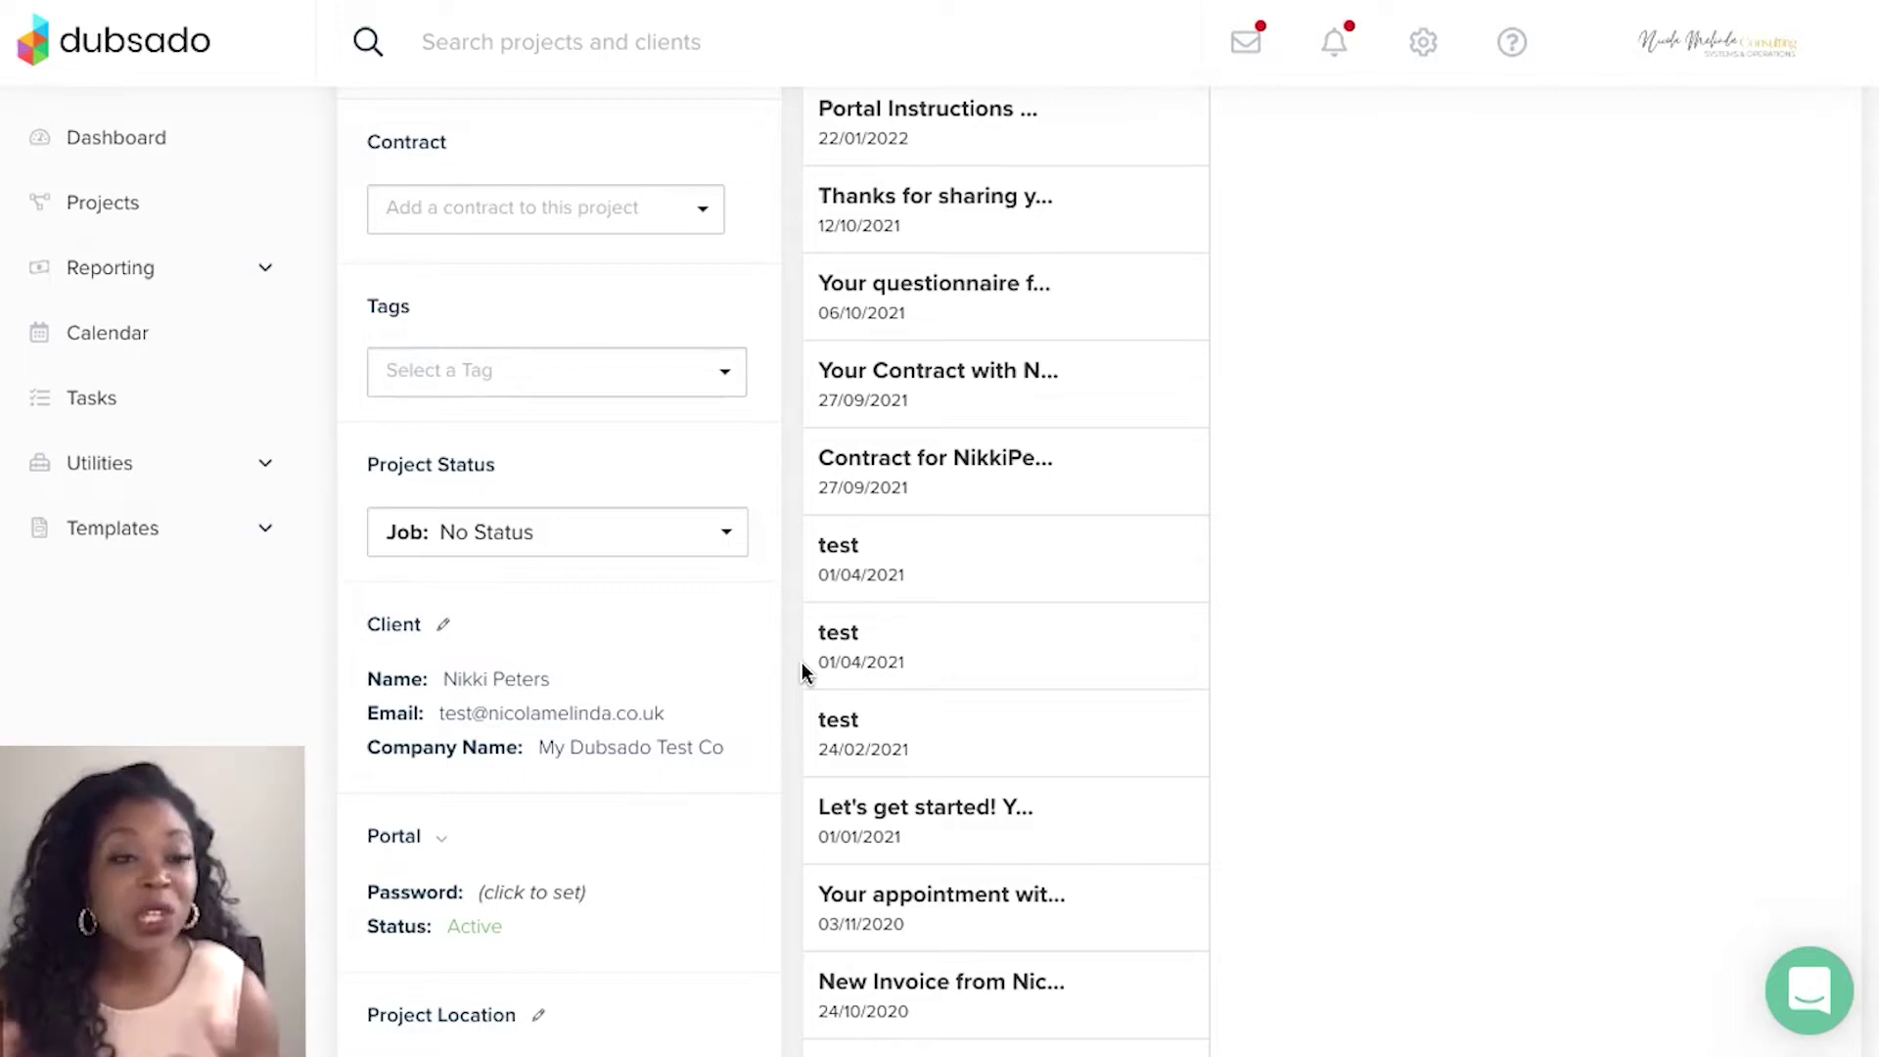
# Deactivate the client's portal from the Portal options menu
pyautogui.scroll(-3, 802, 670)
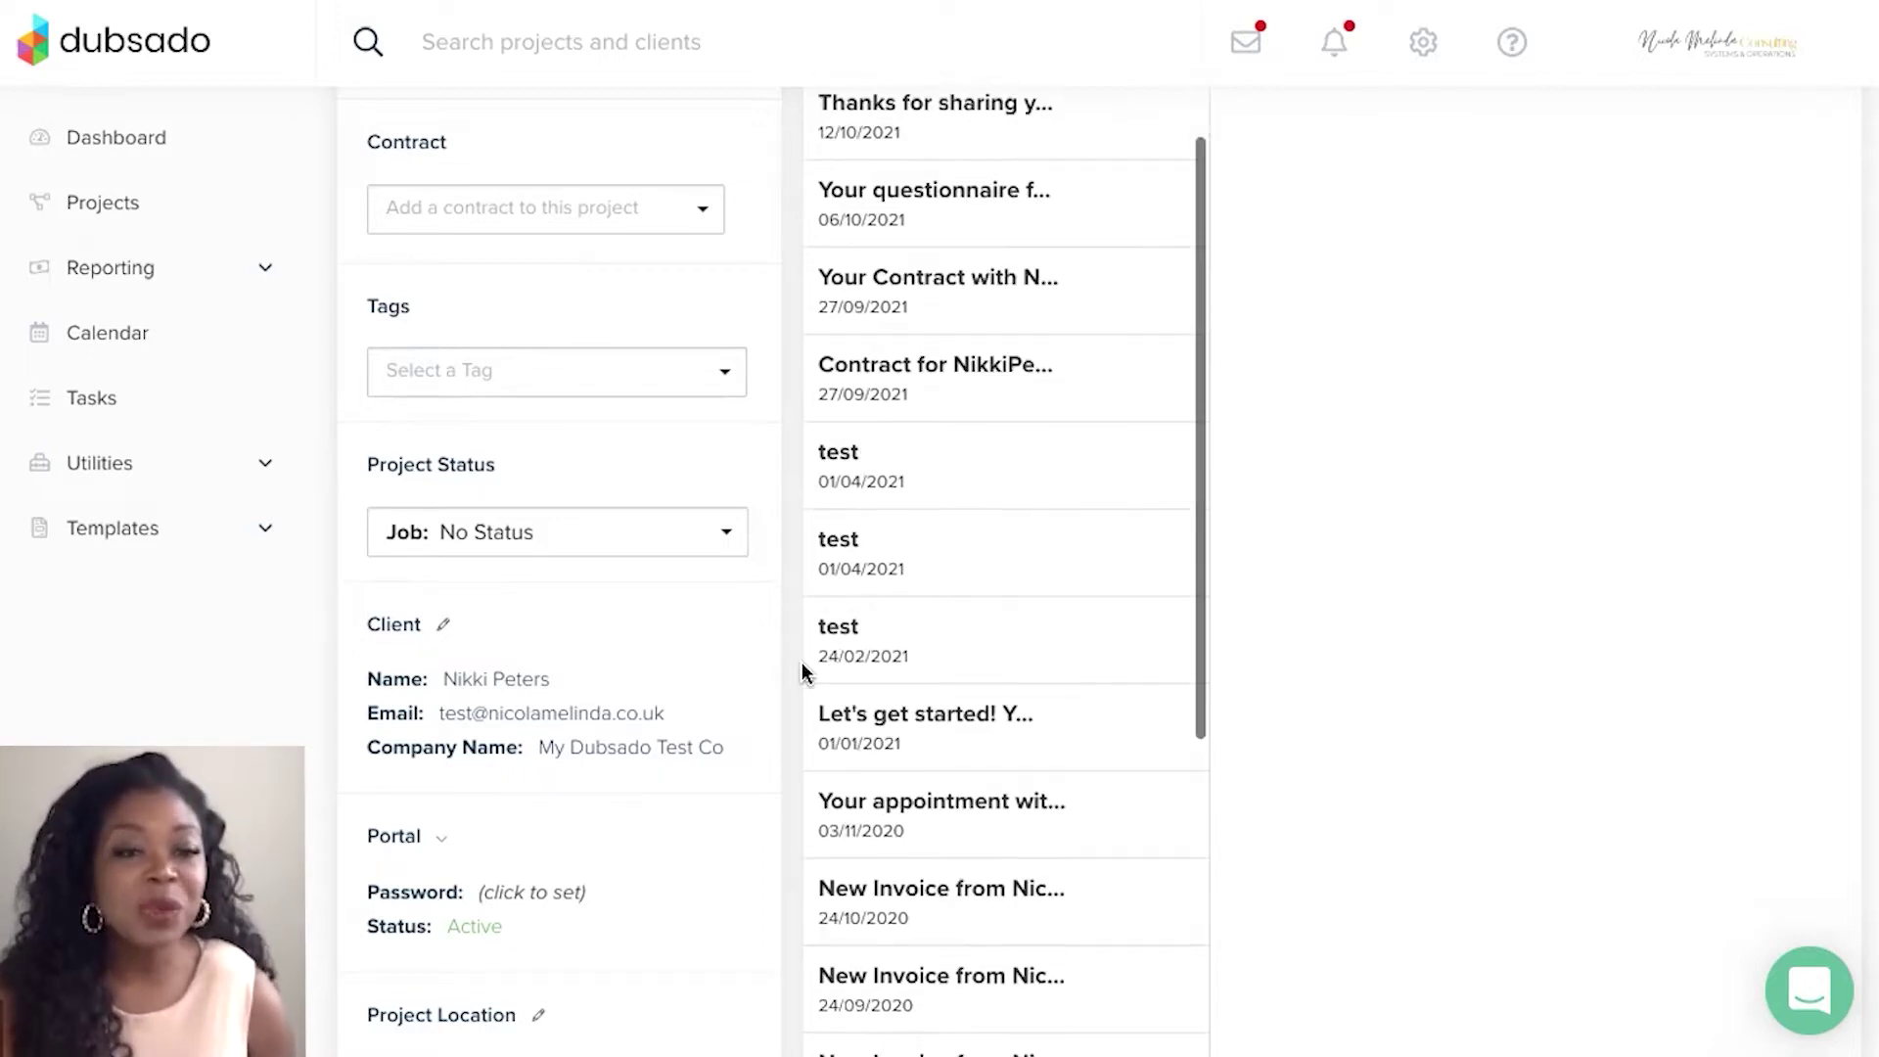
pyautogui.scroll(-1, 548, 808)
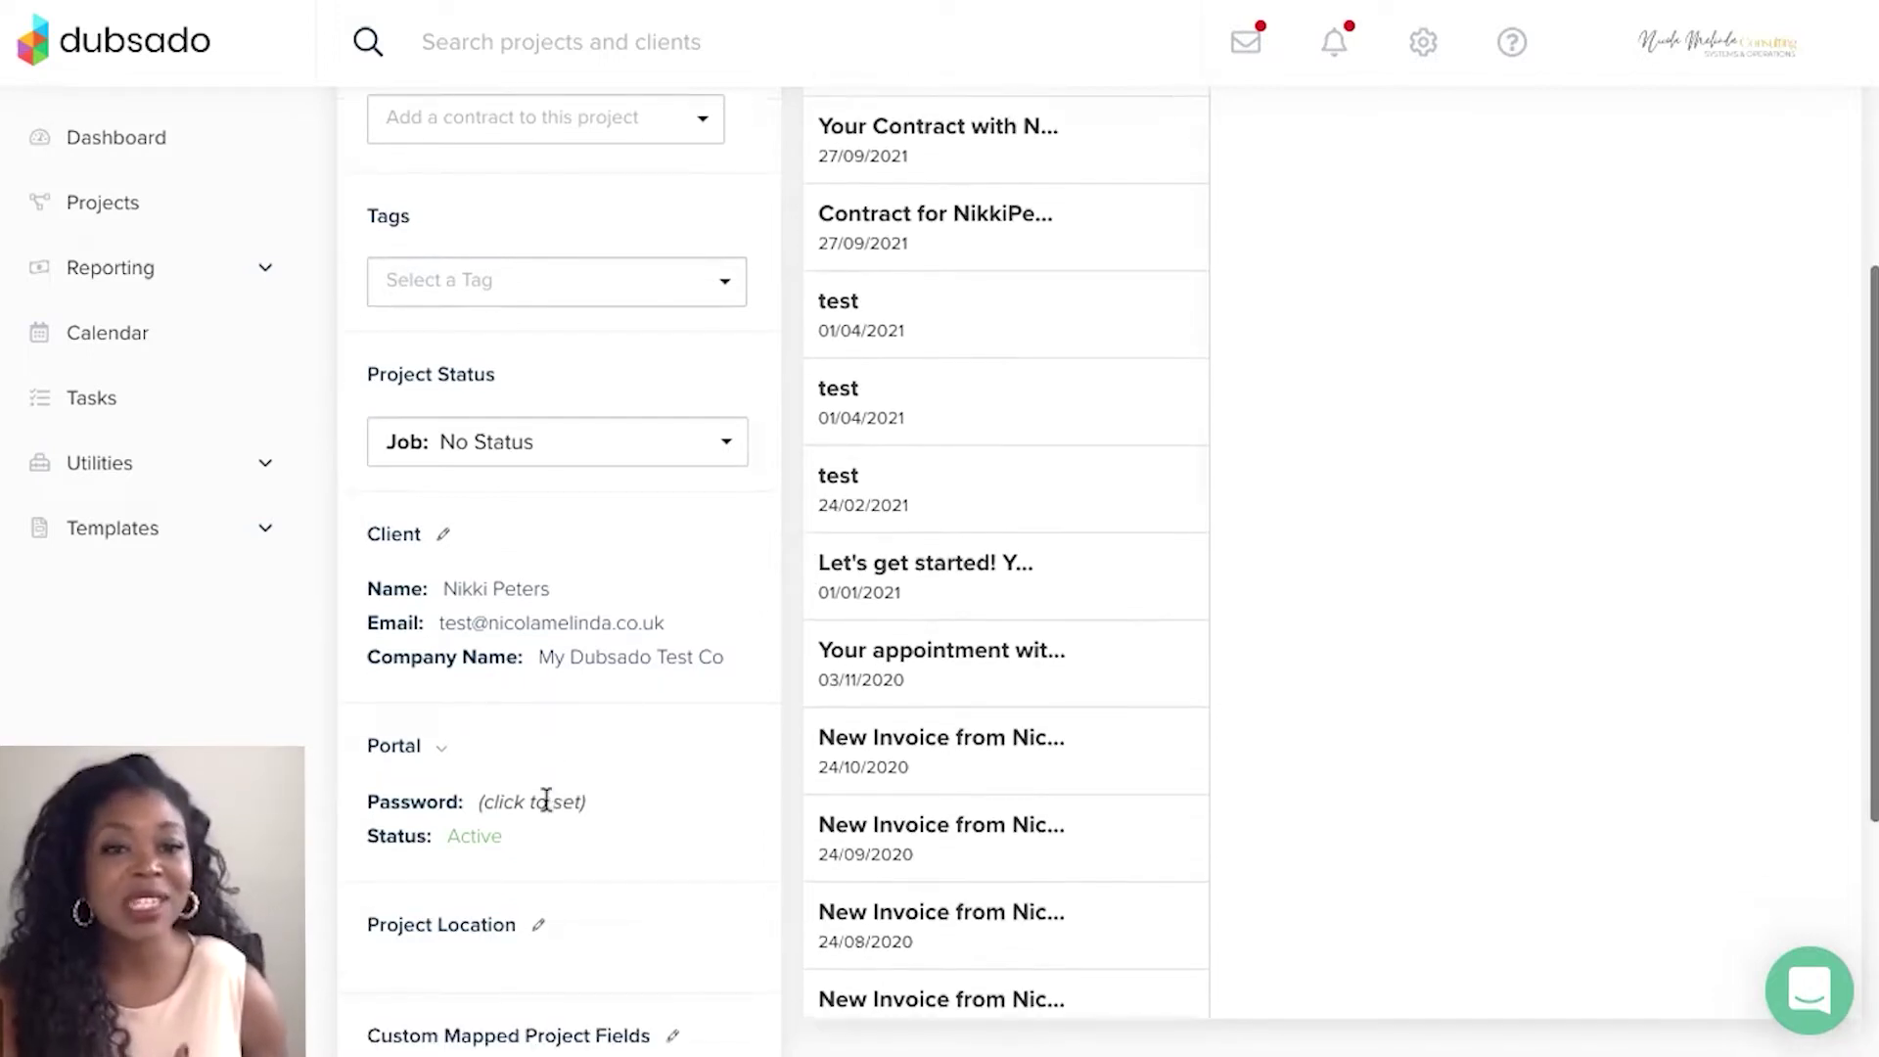
pyautogui.click(440, 748)
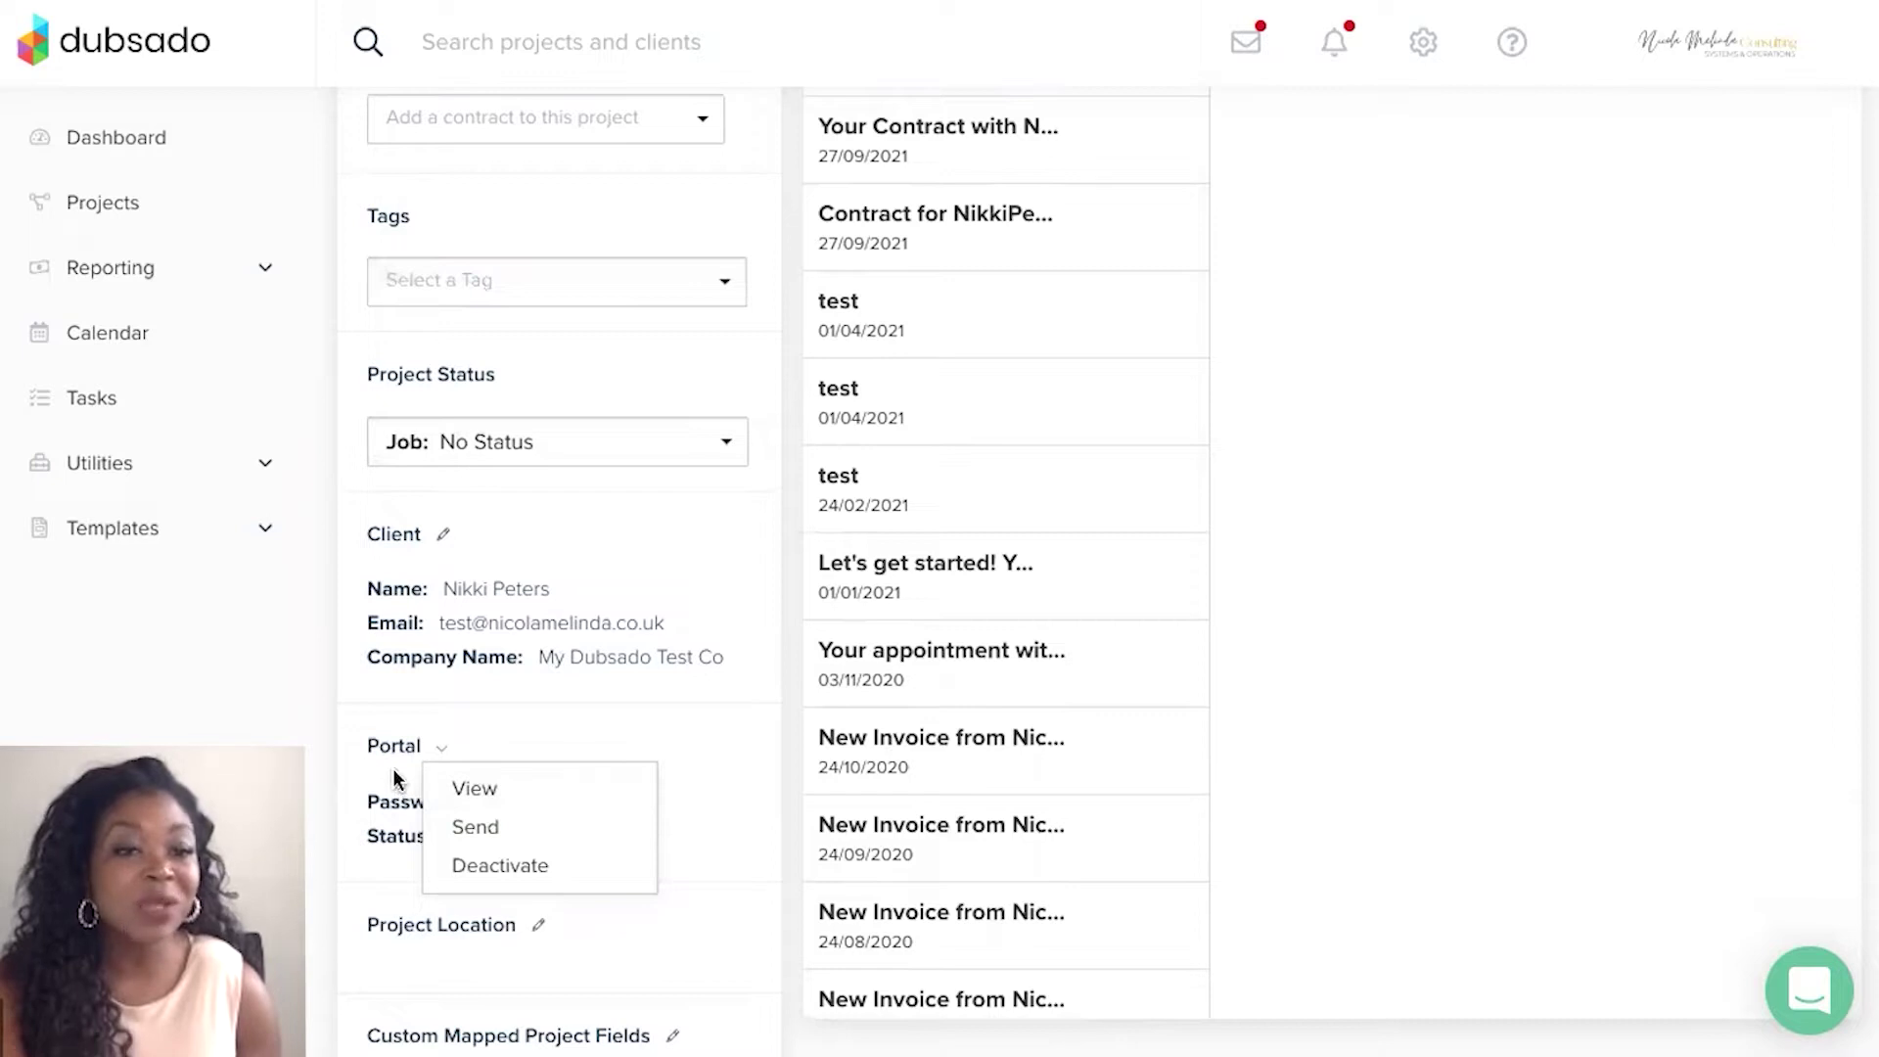
pyautogui.scroll(2, 395, 778)
pyautogui.scroll(-1, 397, 773)
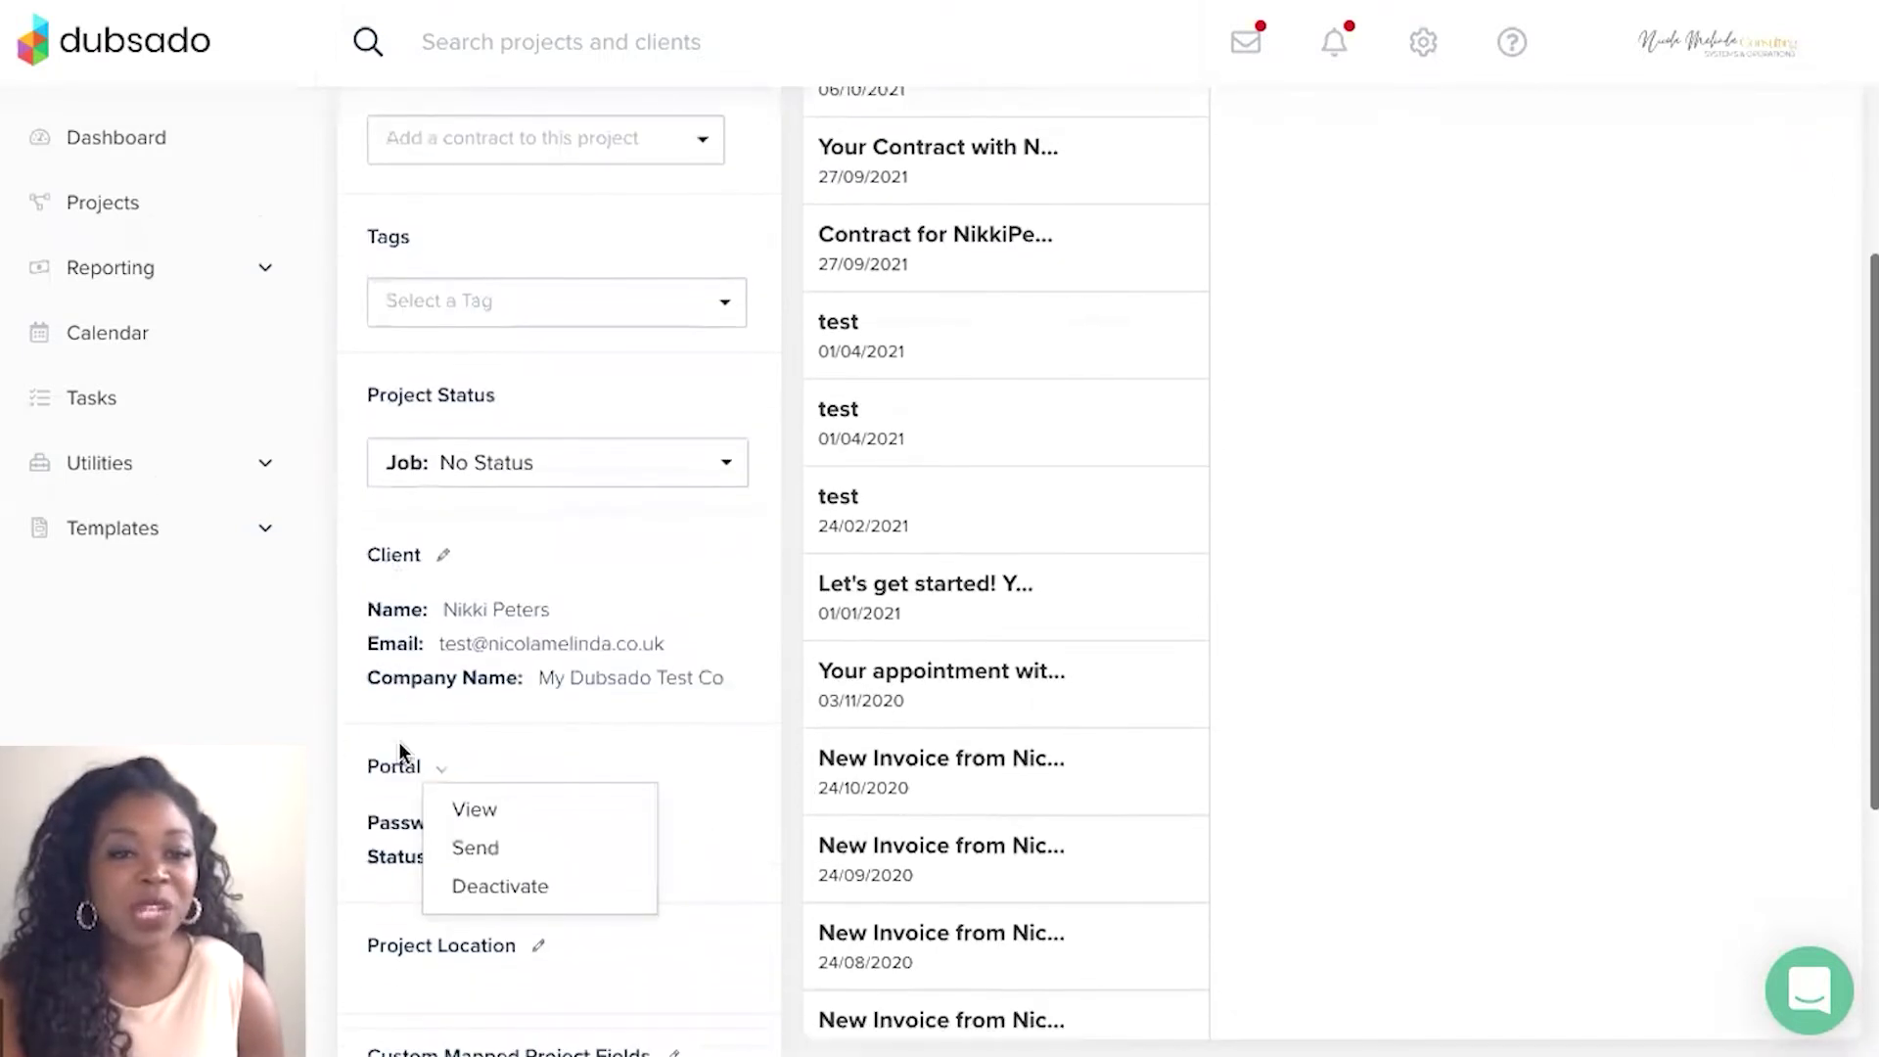
pyautogui.click(391, 767)
pyautogui.click(442, 768)
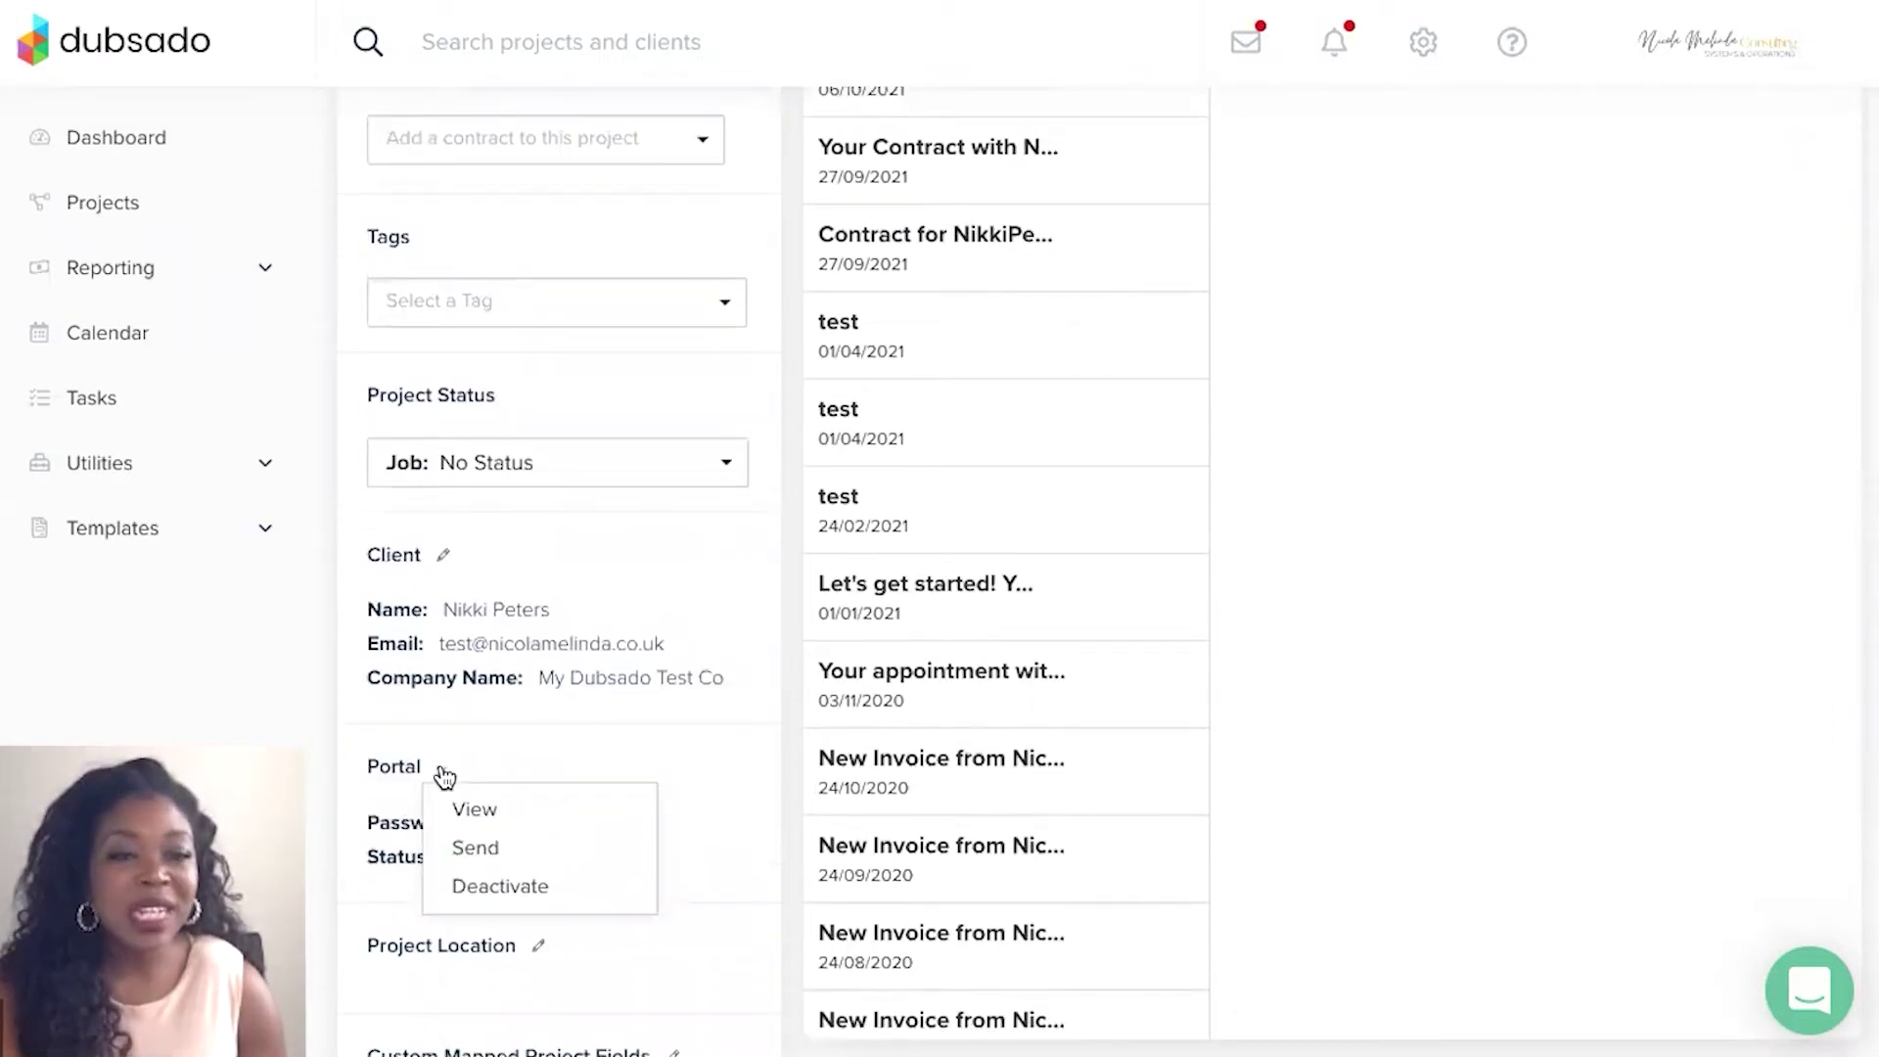
pyautogui.click(477, 885)
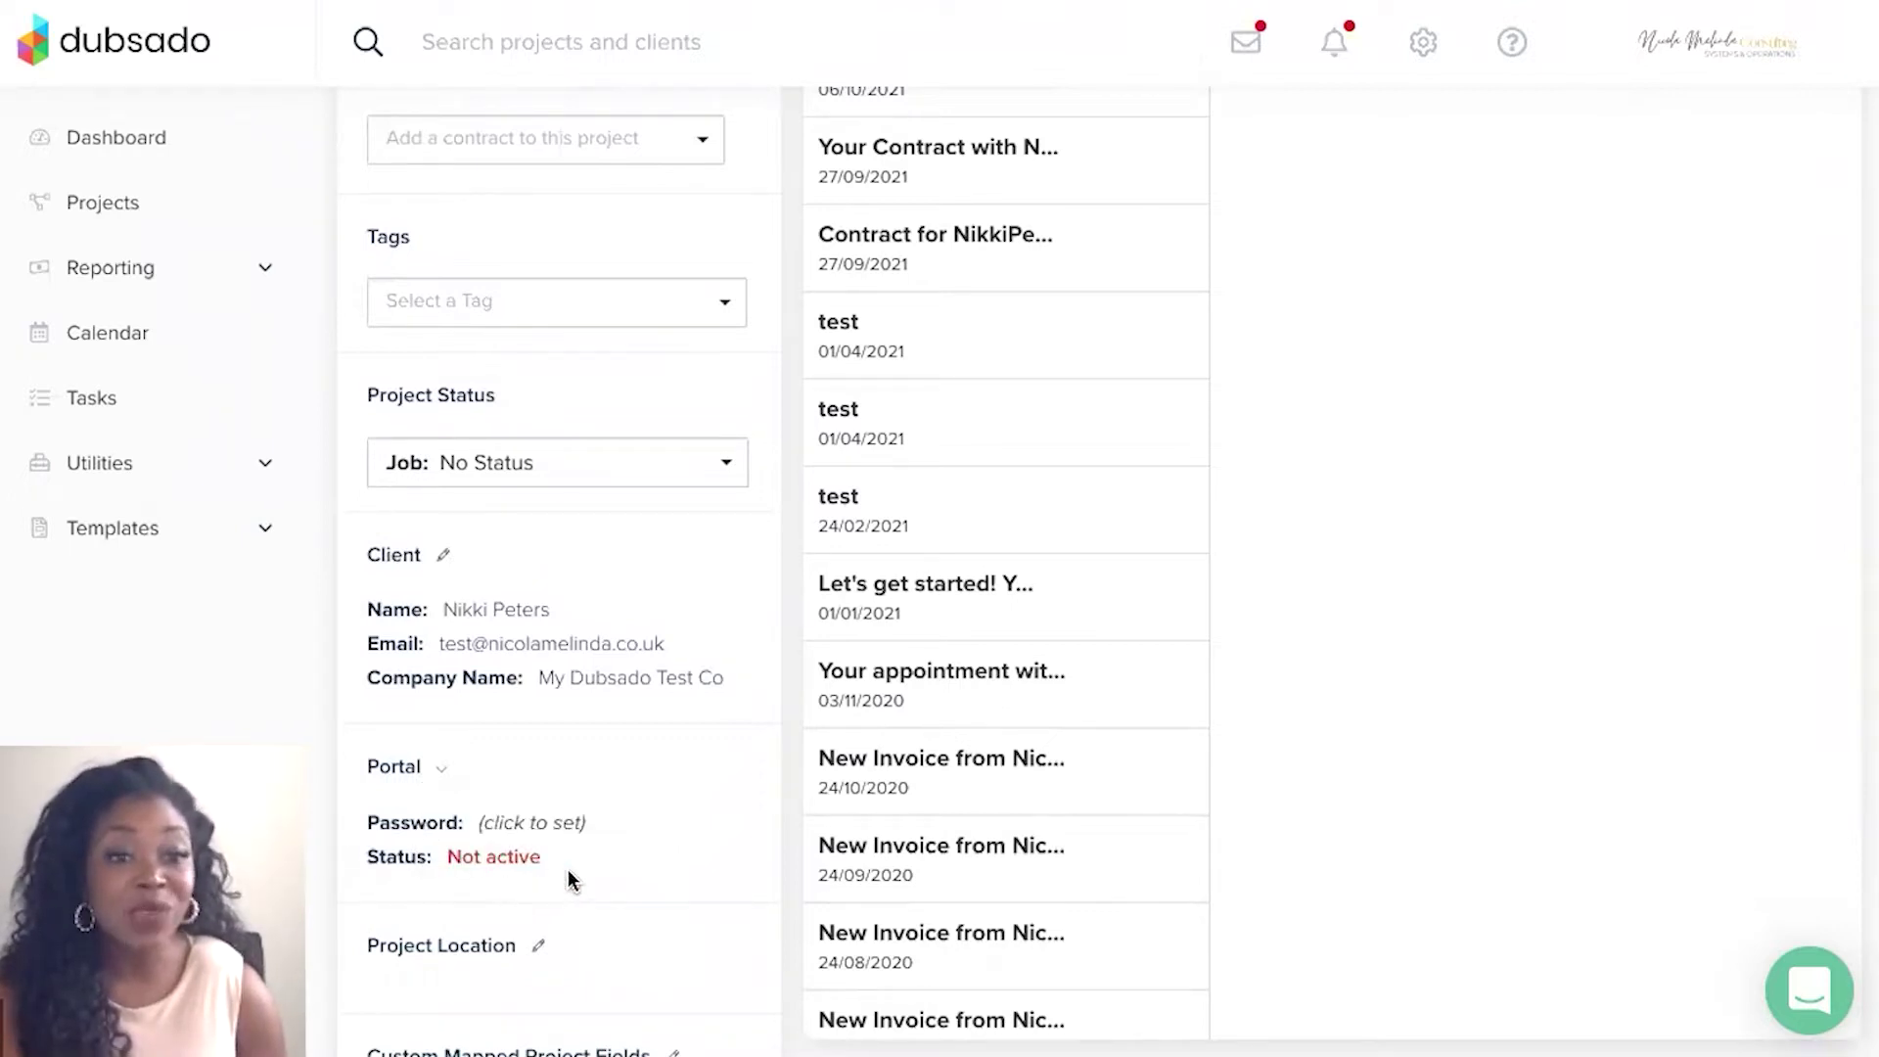
# Reactivate the client's portal so its status is Active, then bring up its options again
pyautogui.click(443, 771)
pyautogui.click(502, 798)
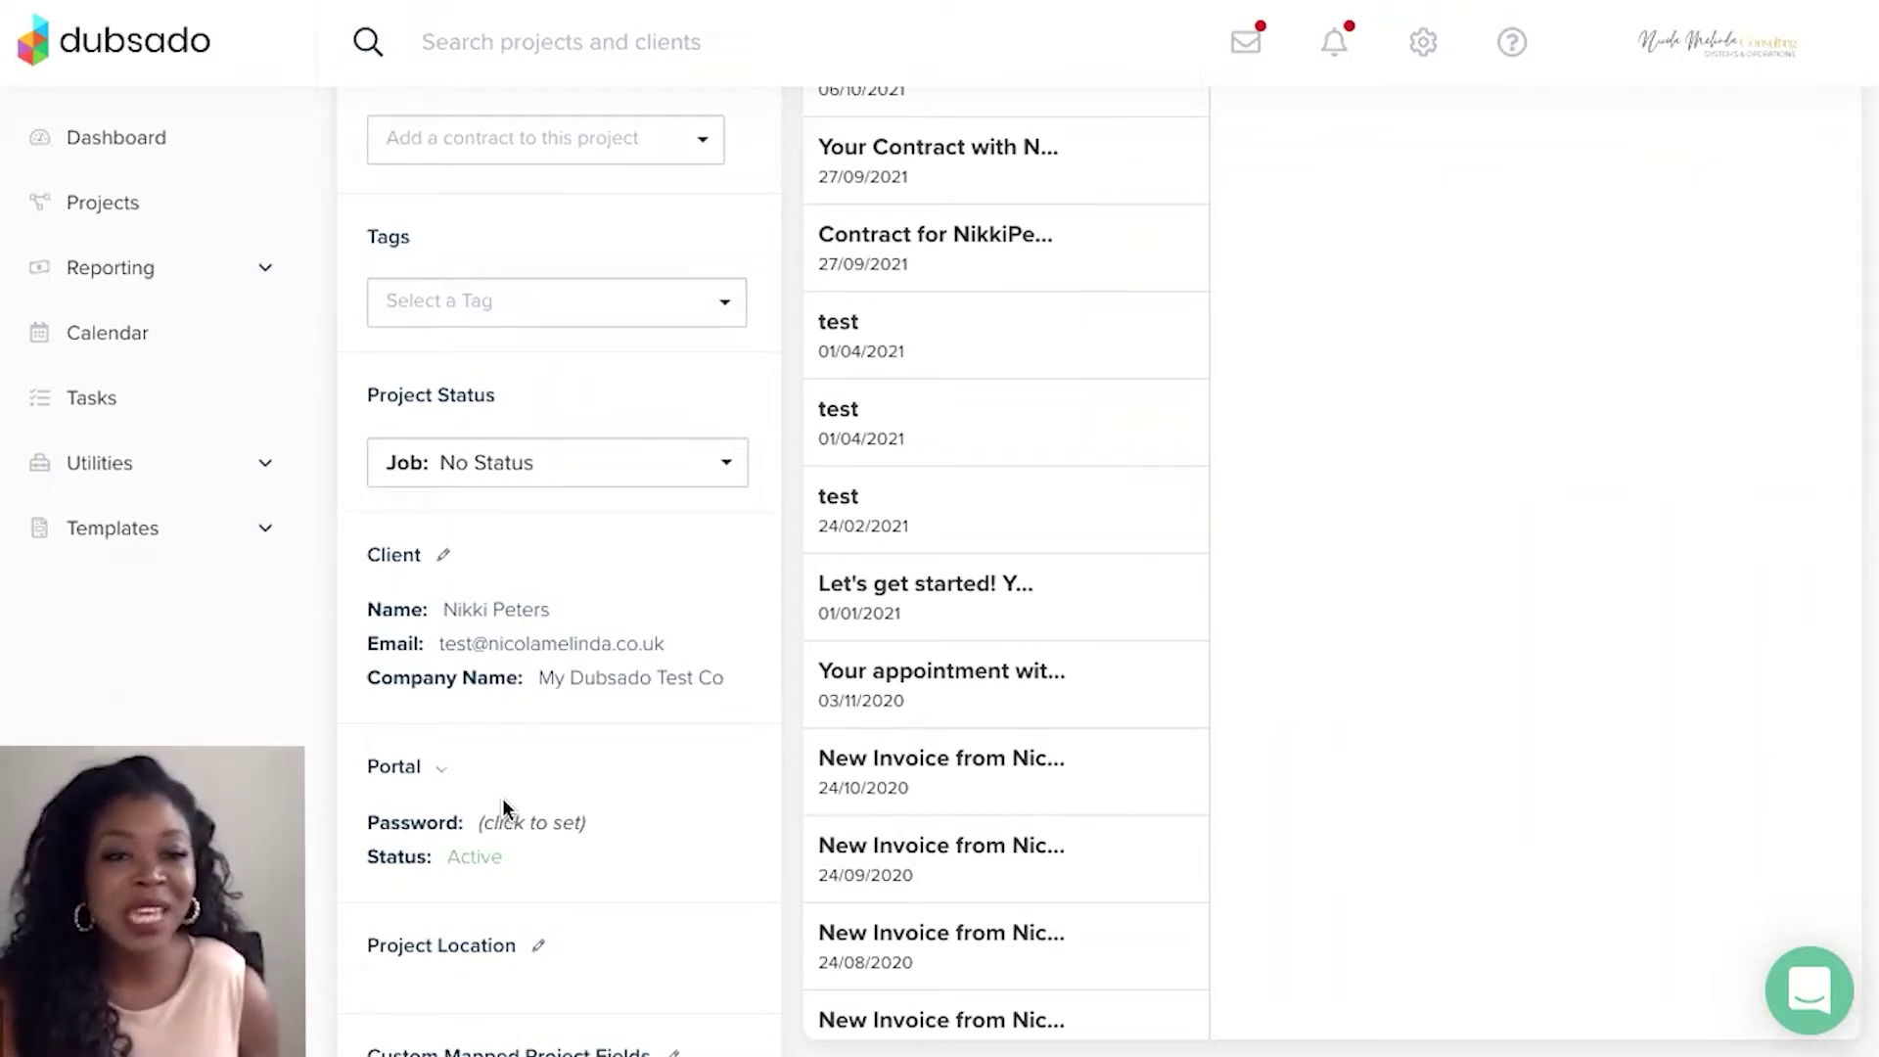
pyautogui.click(445, 773)
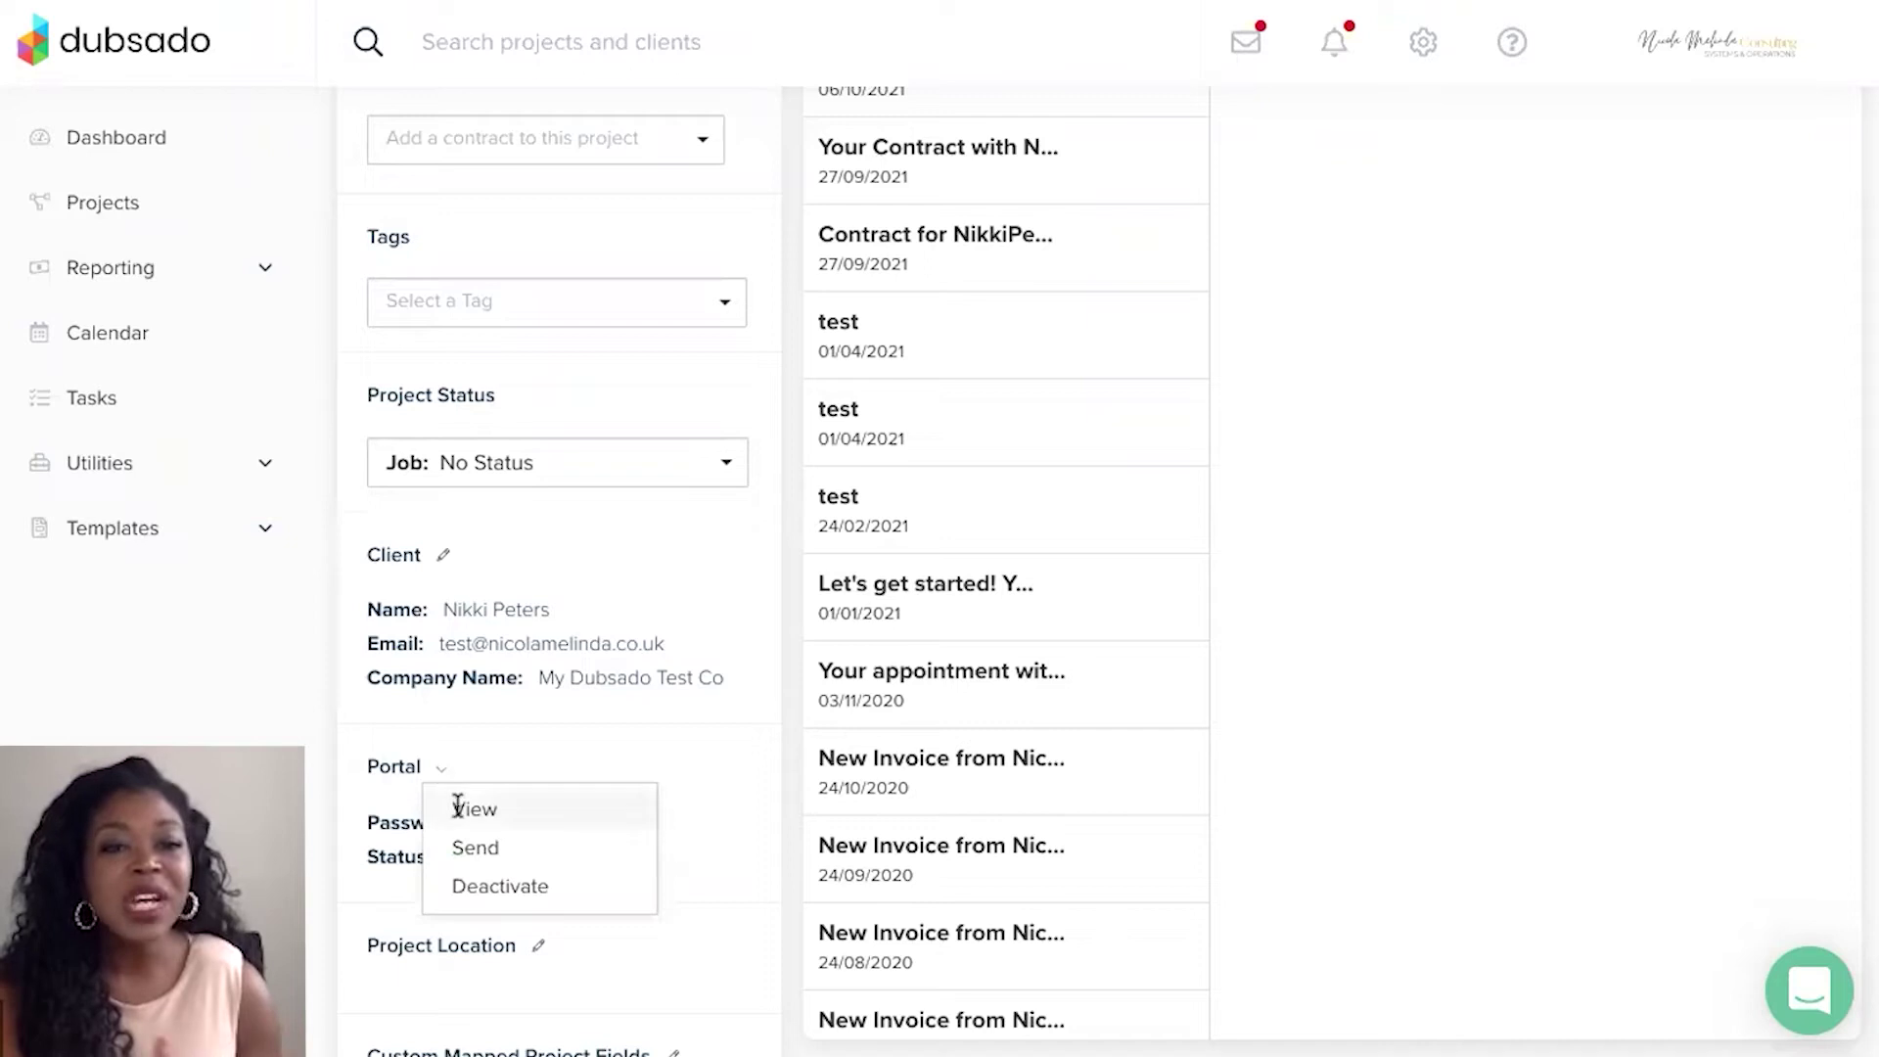
# Draft the portal instructions email to the client, then cancel it without sending
pyautogui.click(516, 849)
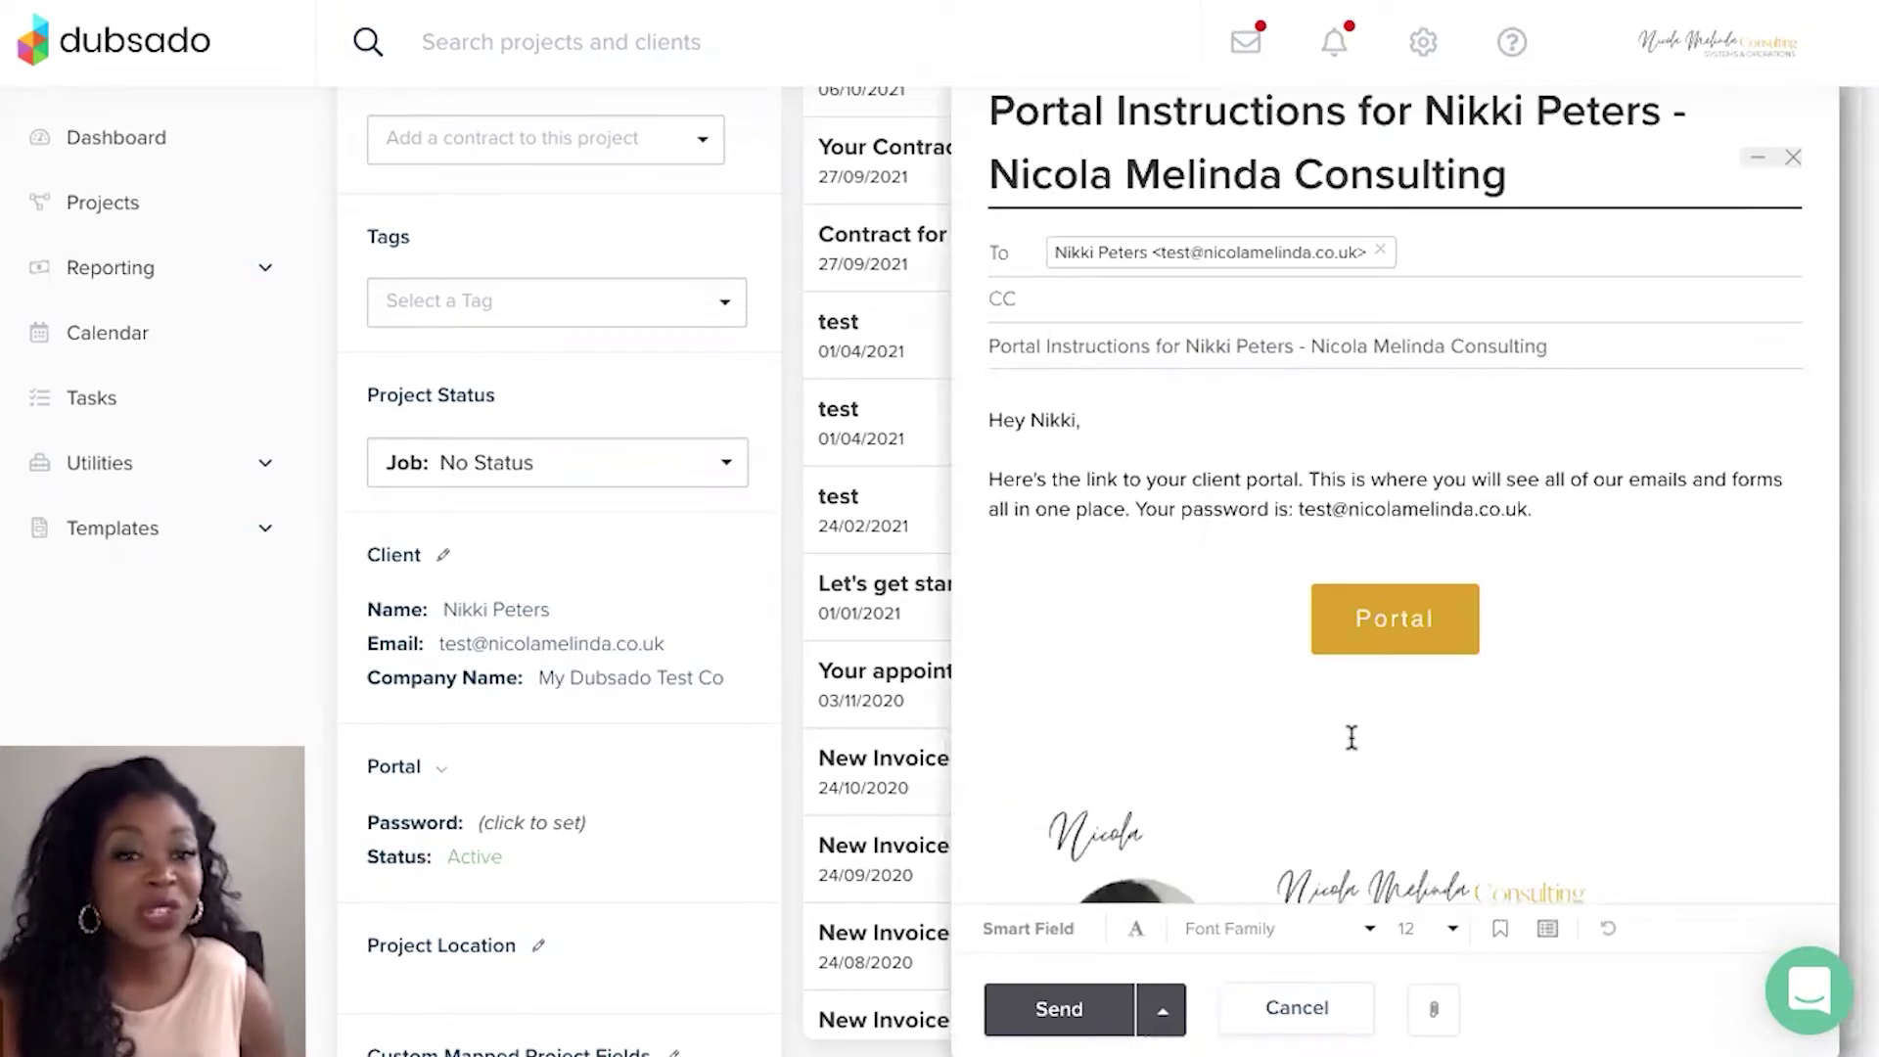
pyautogui.click(1323, 1009)
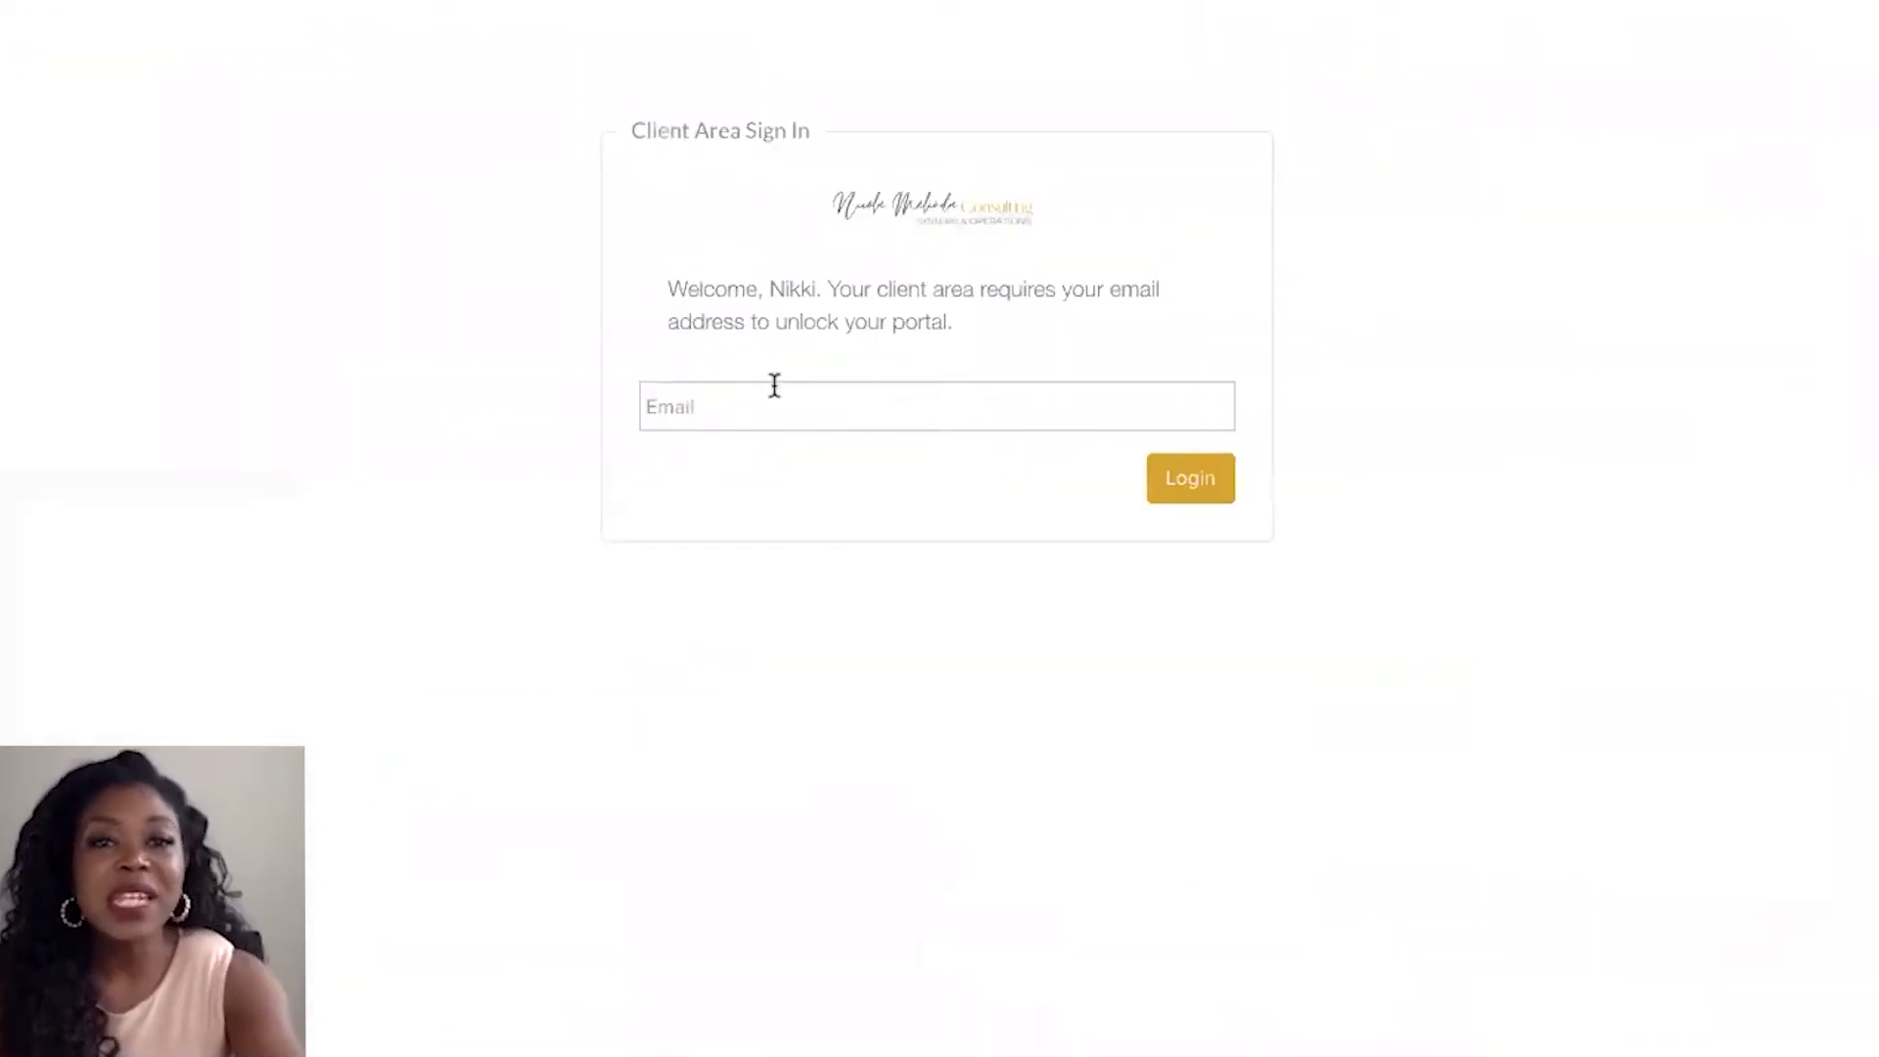
# Sign in to the client portal with the client's saved email address
pyautogui.click(774, 385)
pyautogui.write('ts')
pyautogui.press('BackSpace')
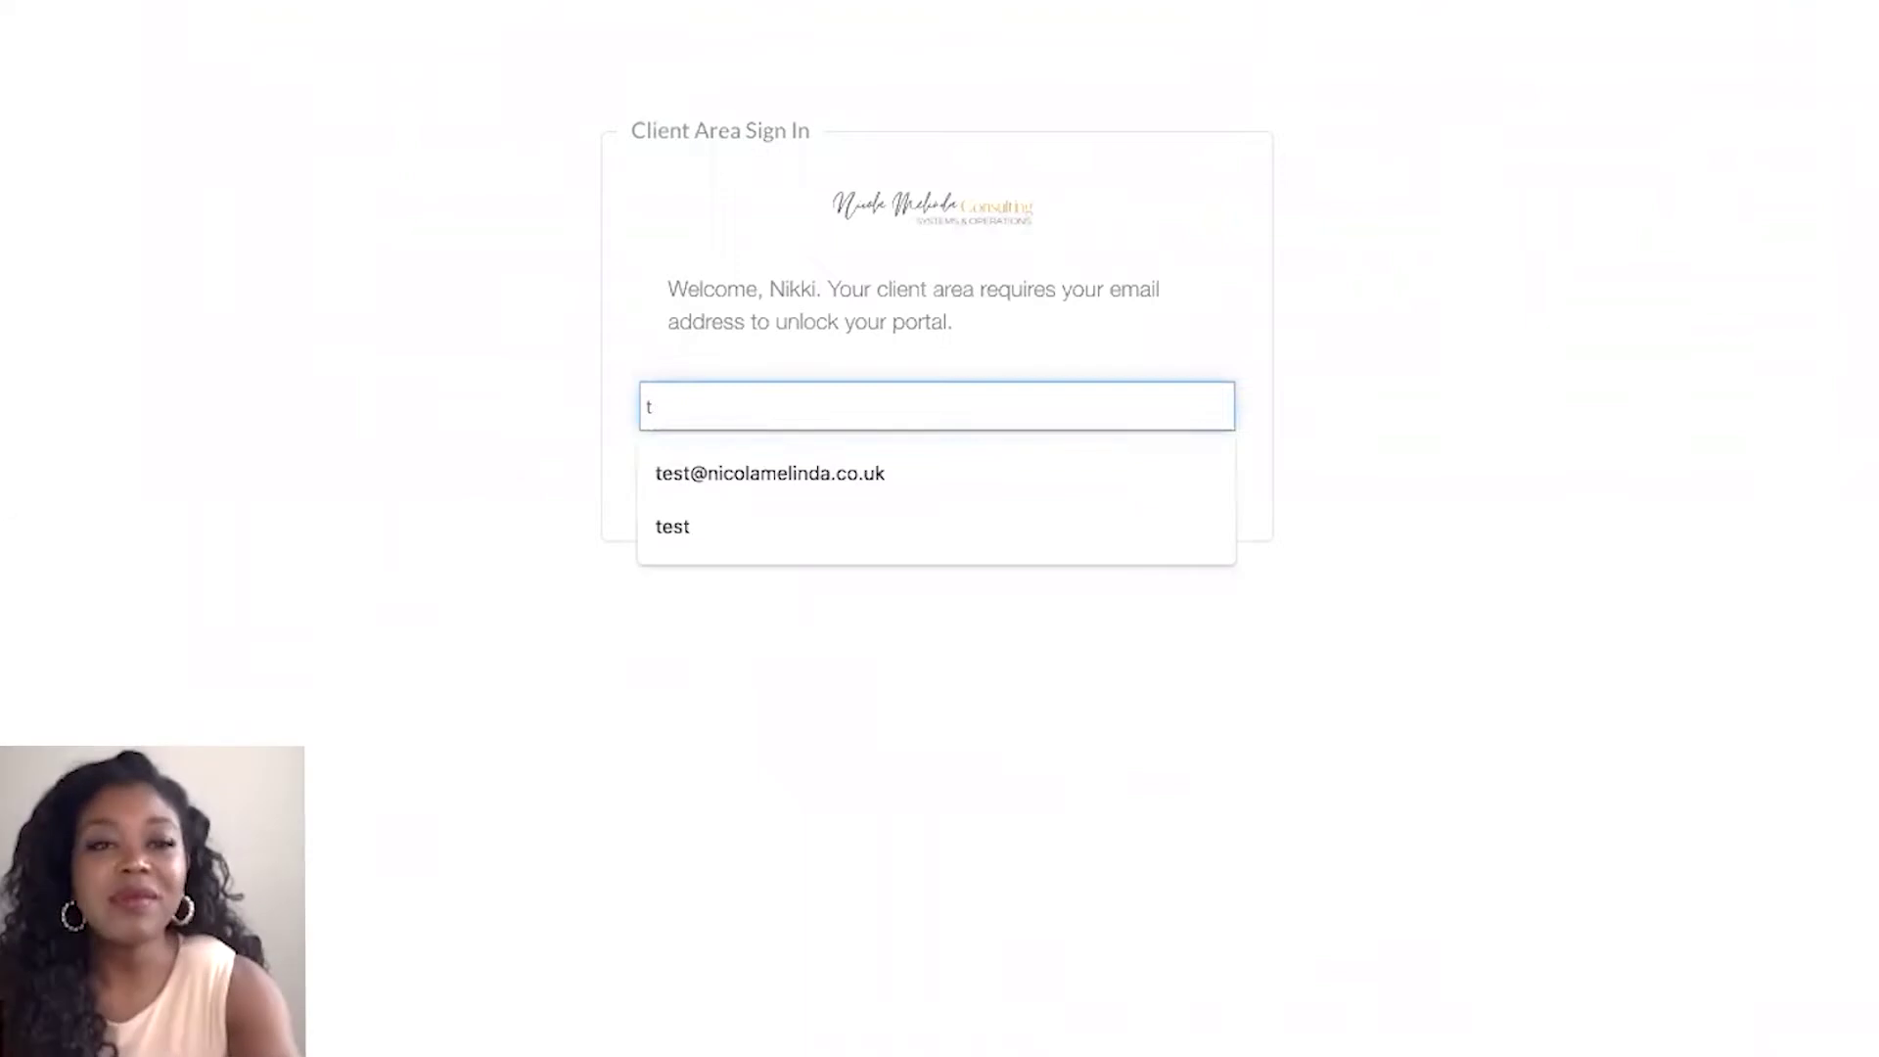
pyautogui.click(736, 474)
pyautogui.click(1187, 478)
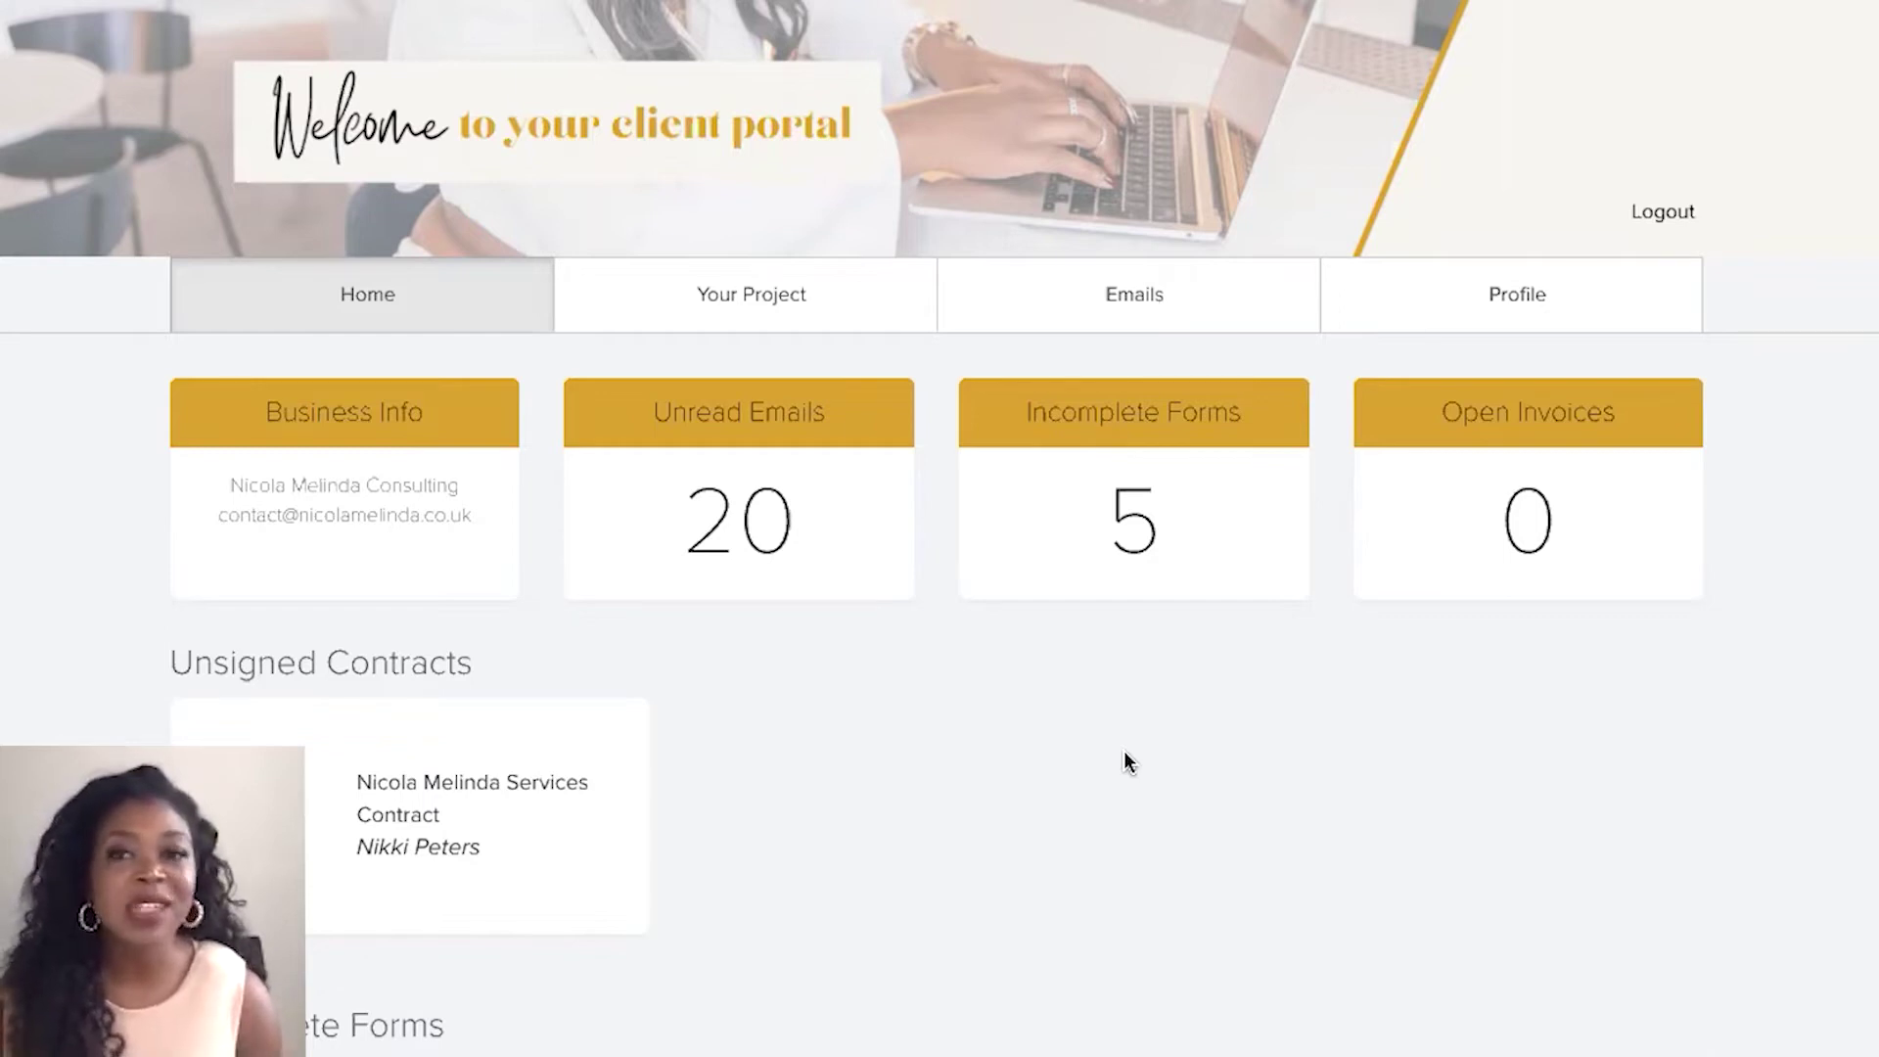
# Scroll the Home dashboard showing 20 unread emails, 5 incomplete forms and one unsigned contract
pyautogui.scroll(-5, 767, 435)
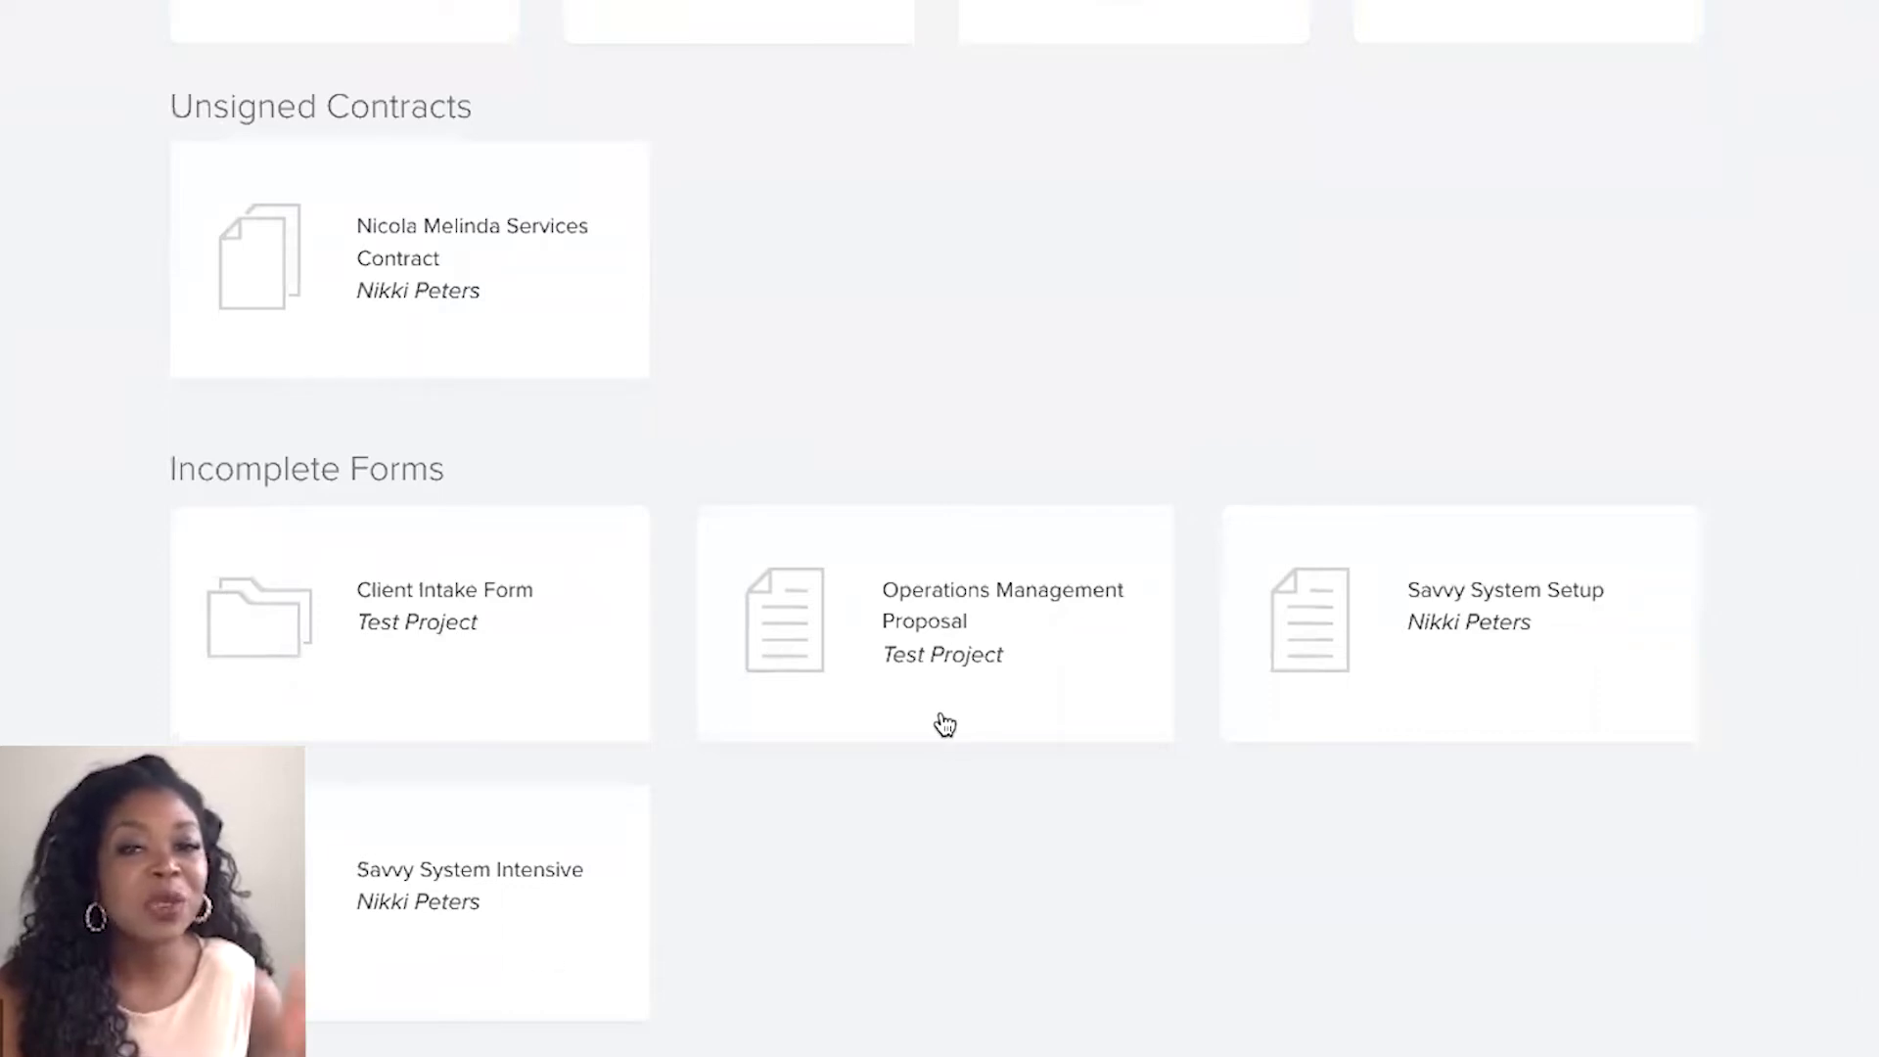
pyautogui.scroll(5, 944, 724)
pyautogui.scroll(-5, 945, 724)
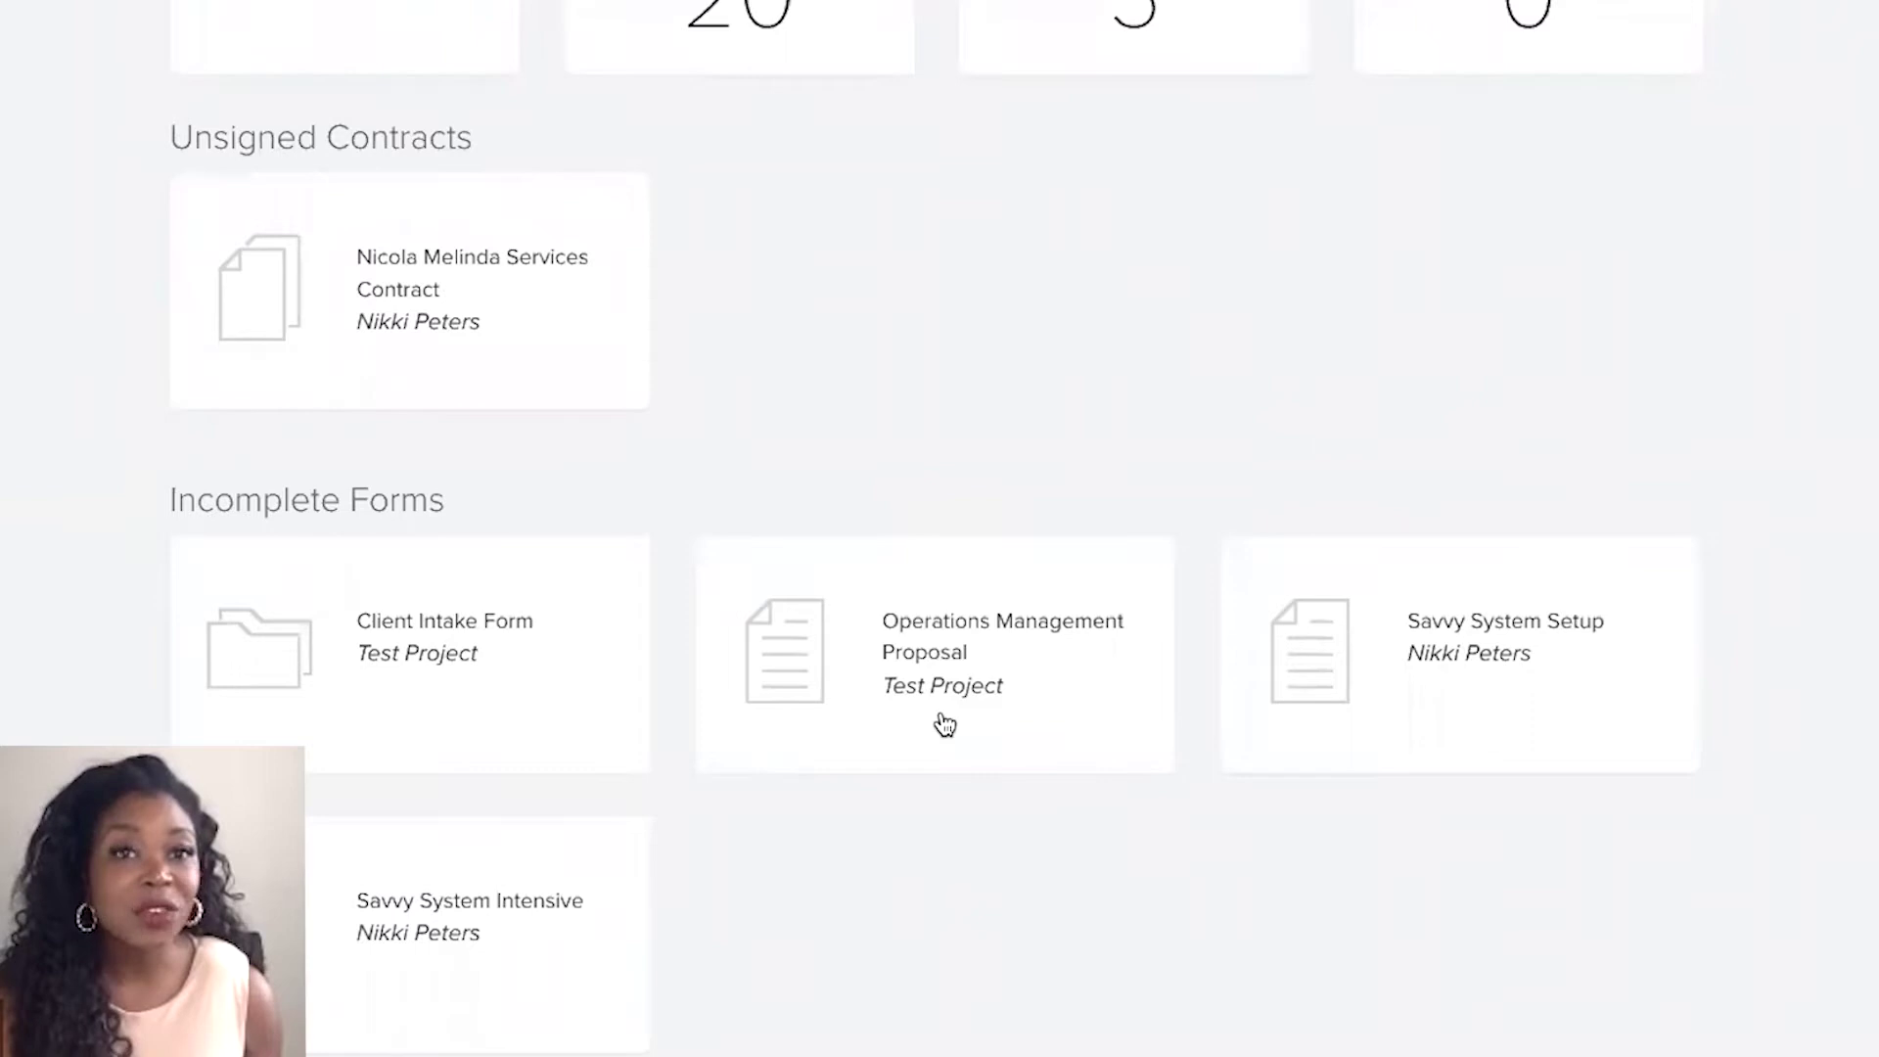
pyautogui.scroll(4, 944, 724)
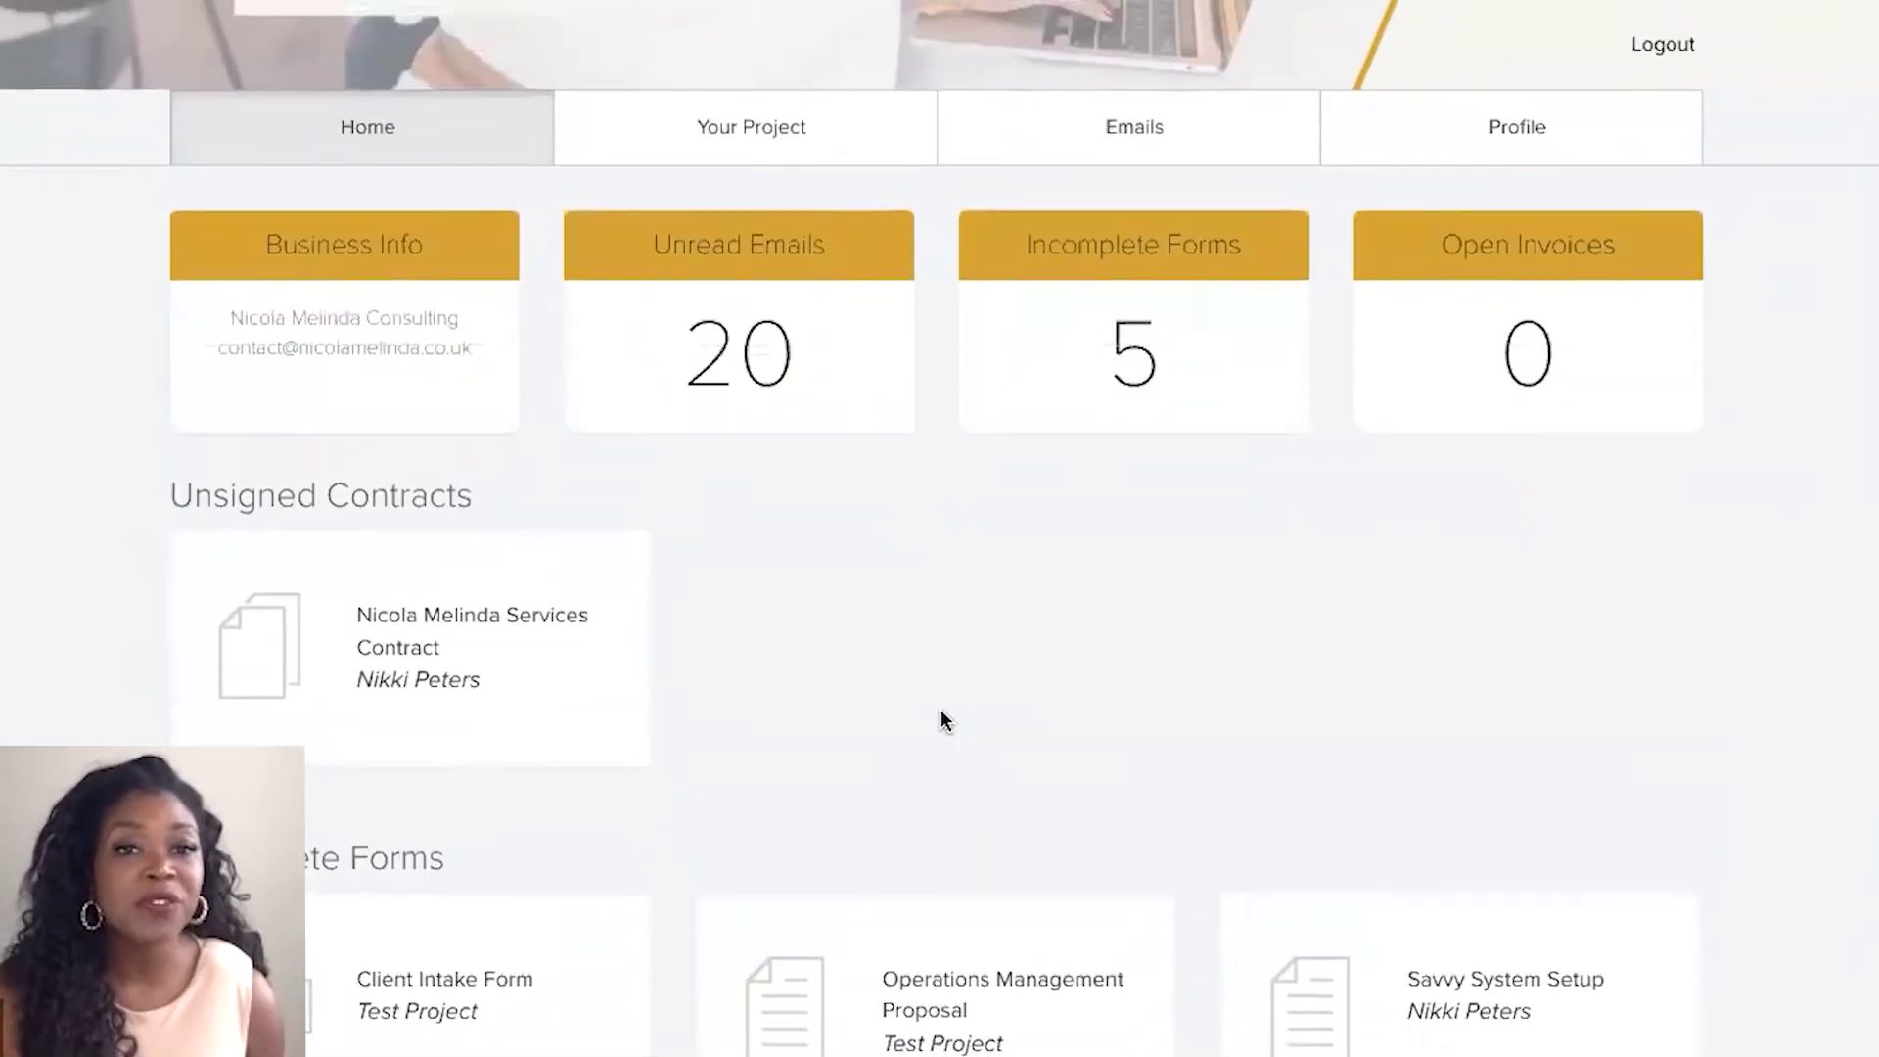
pyautogui.scroll(2, 941, 715)
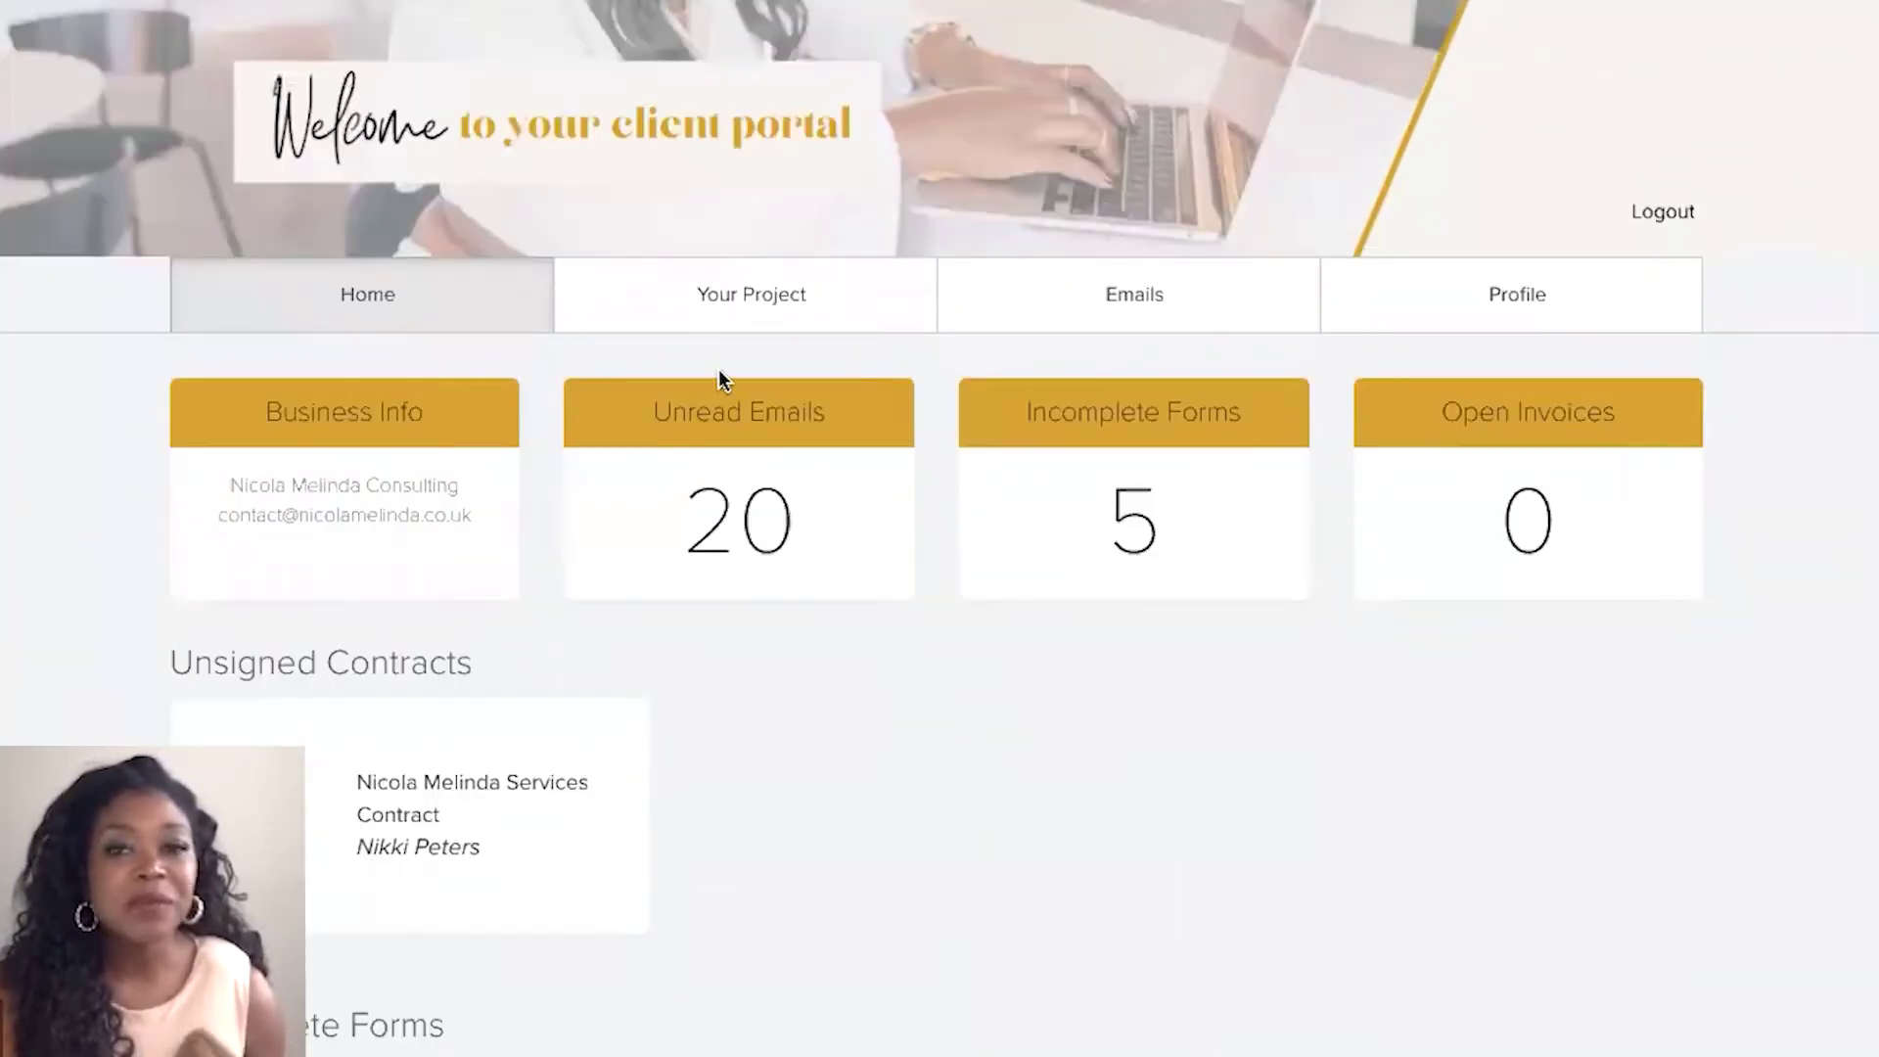
# Open the portal's Your Project view and switch the project to Test Project
pyautogui.click(726, 310)
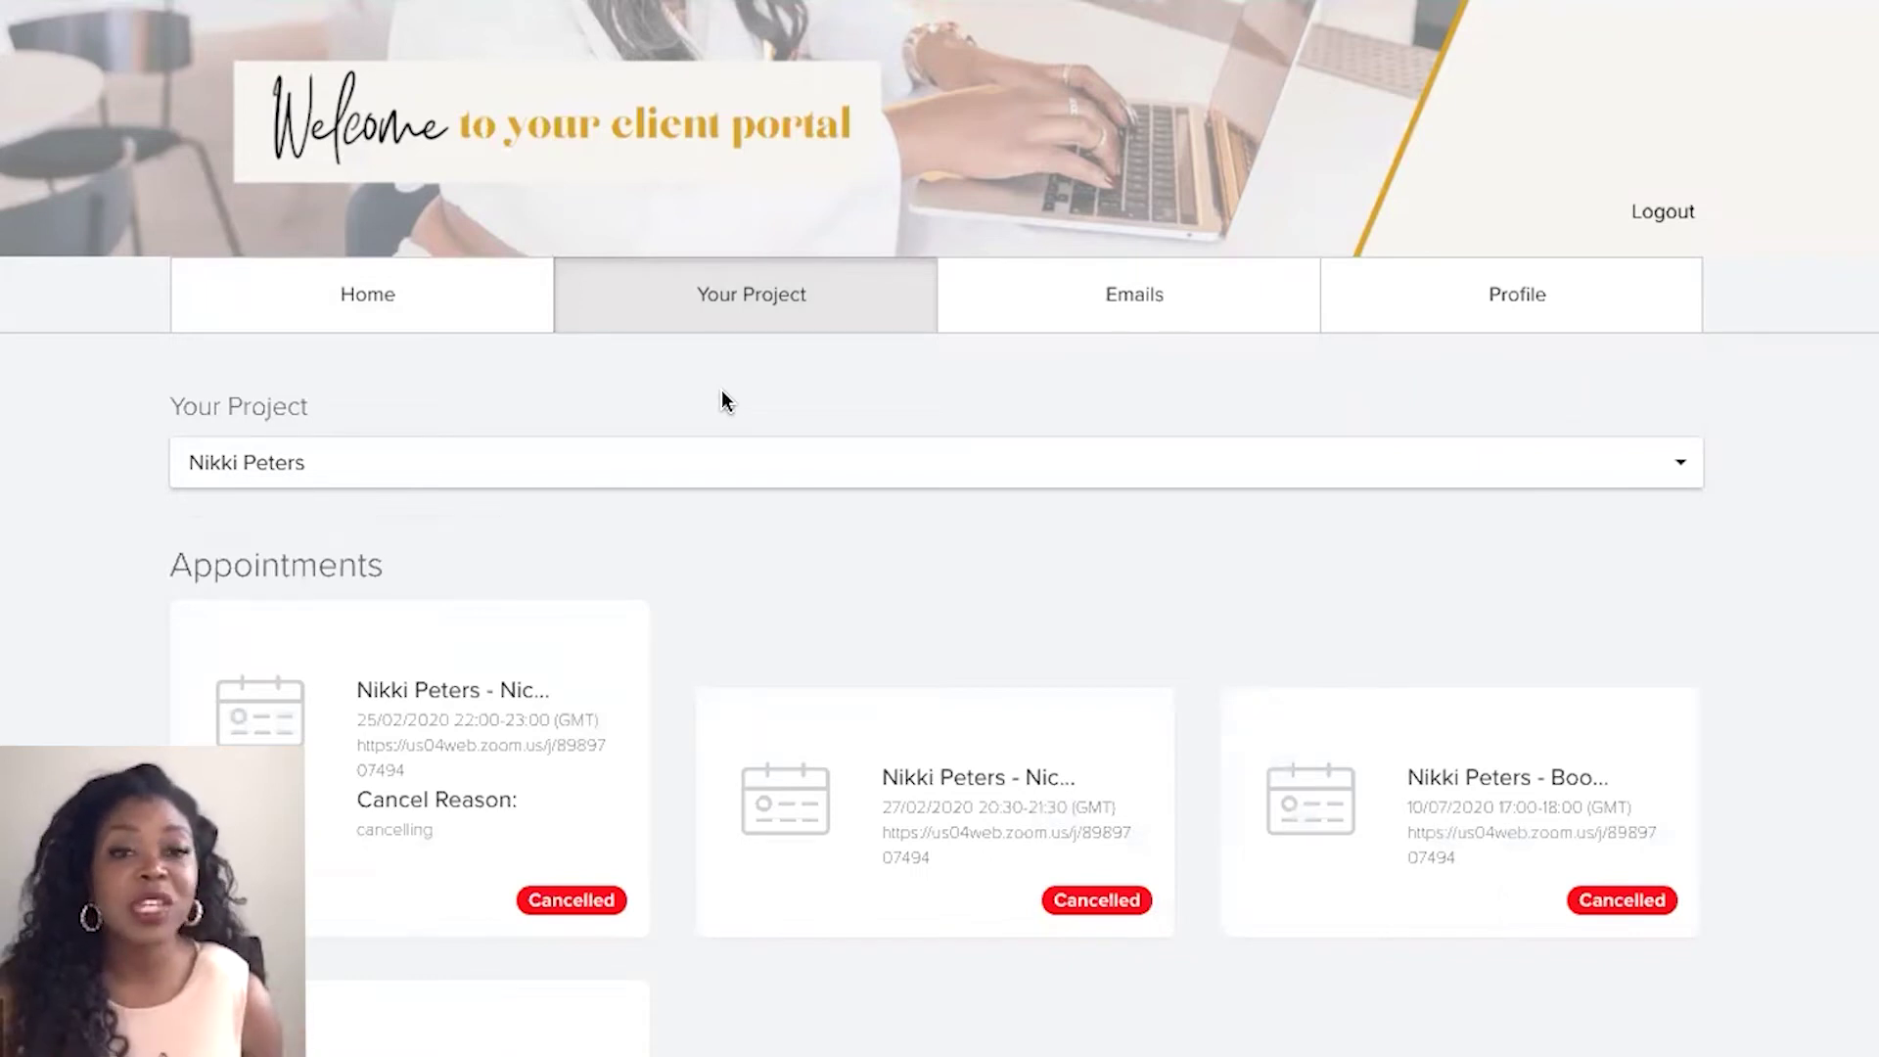
pyautogui.scroll(-15, 720, 604)
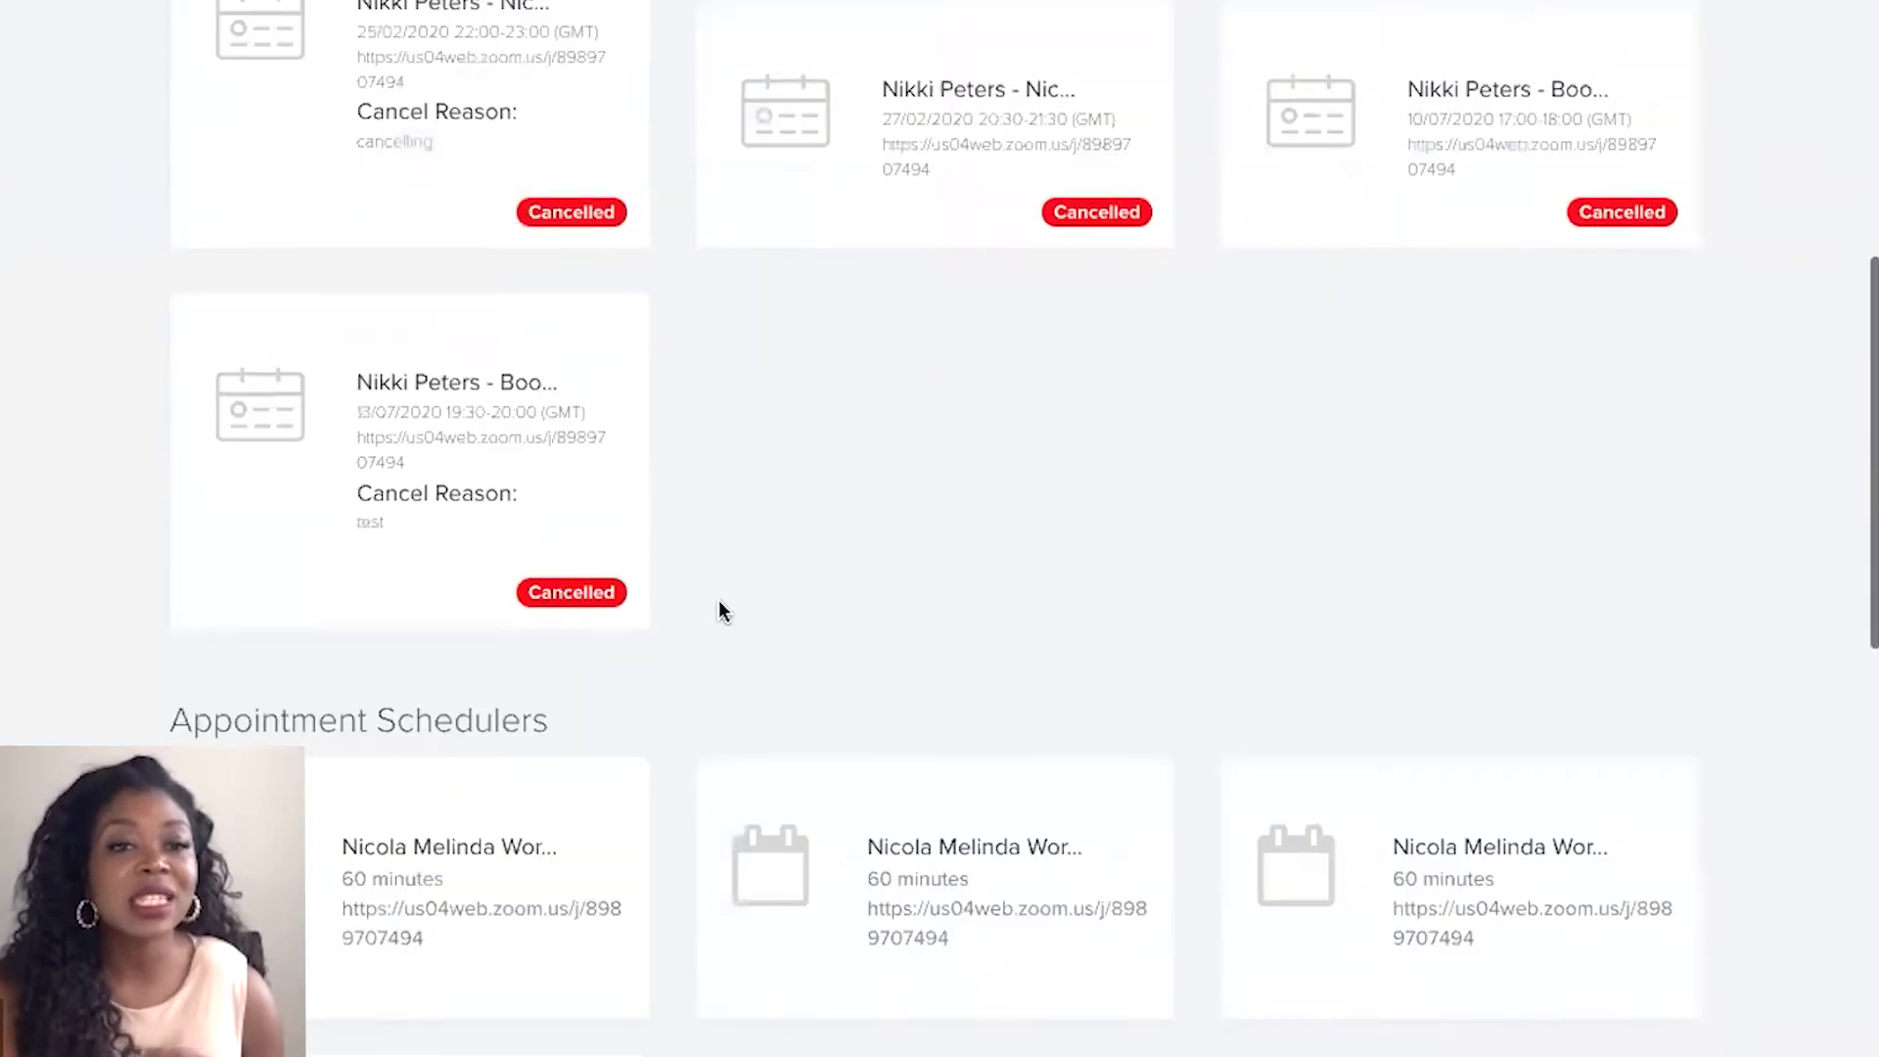
pyautogui.scroll(-3, 721, 607)
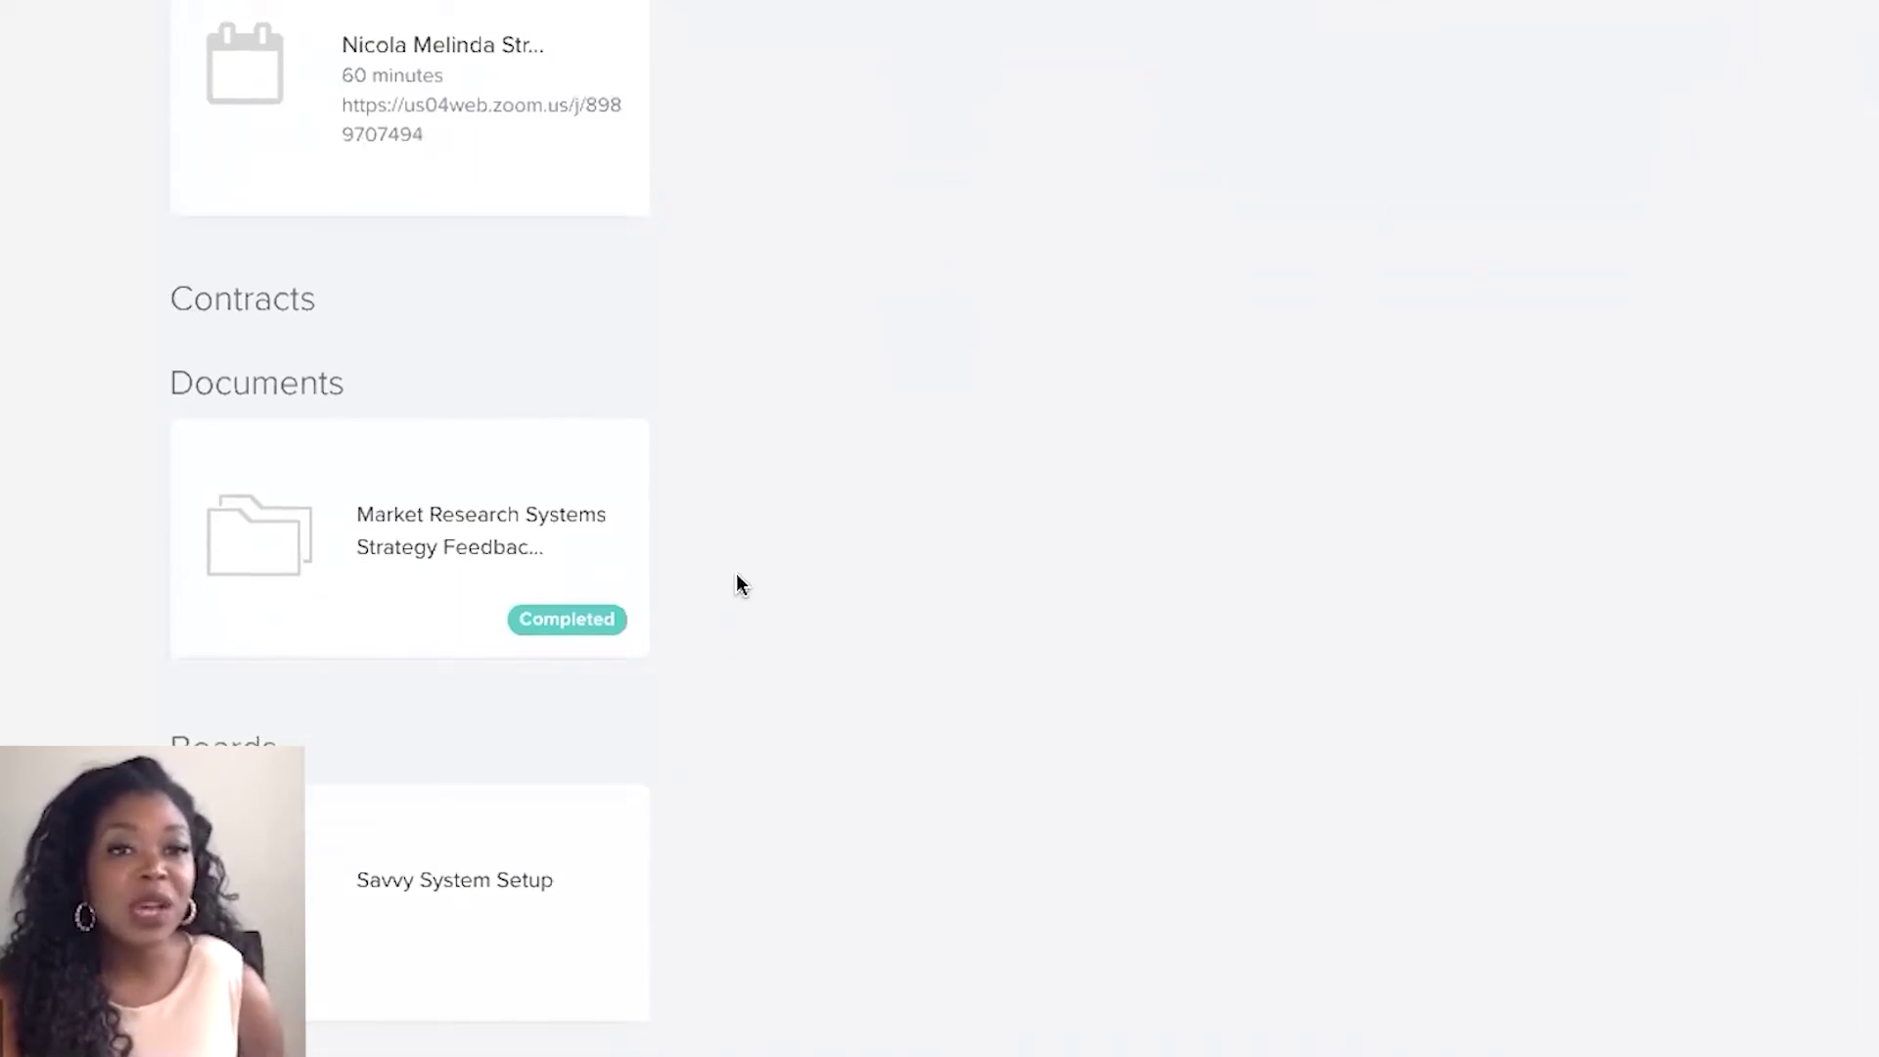
pyautogui.scroll(18, 736, 584)
pyautogui.click(709, 460)
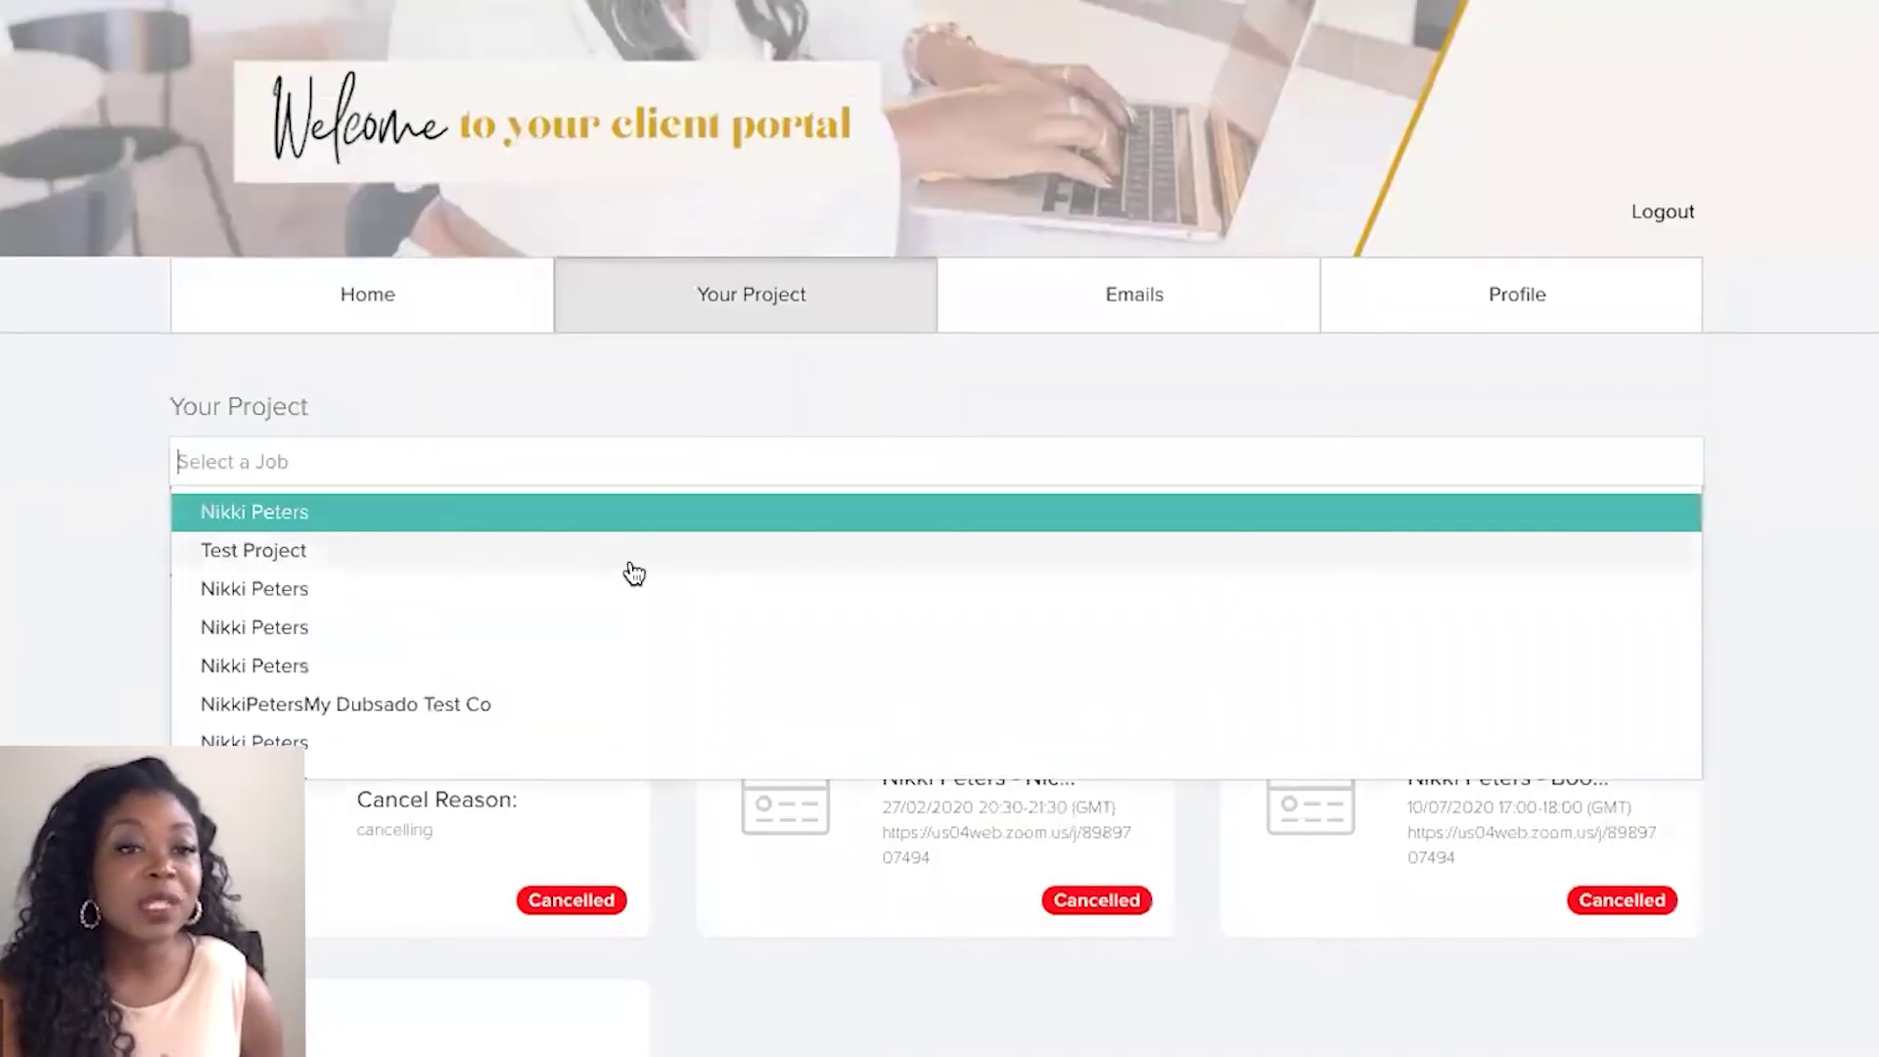
pyautogui.click(630, 554)
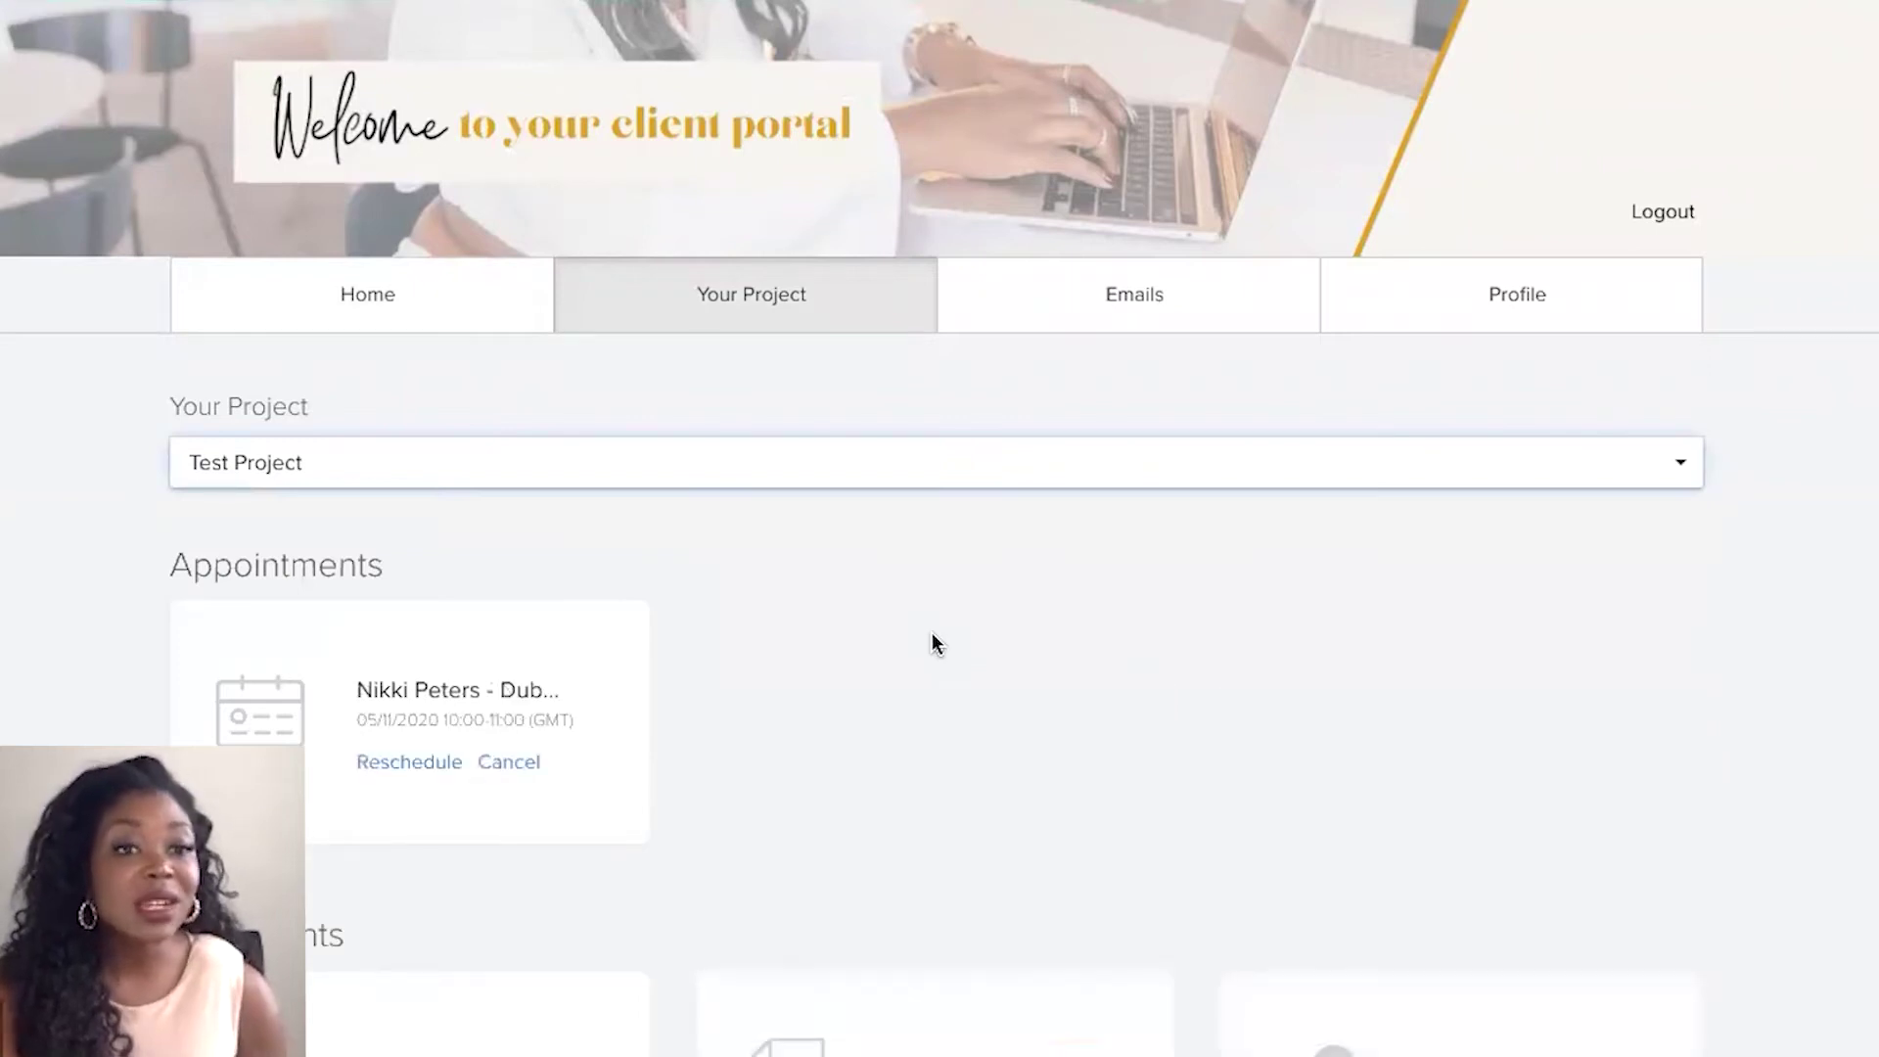
# Compare by switching to the client's own project and back to Test Project
pyautogui.scroll(-2, 931, 643)
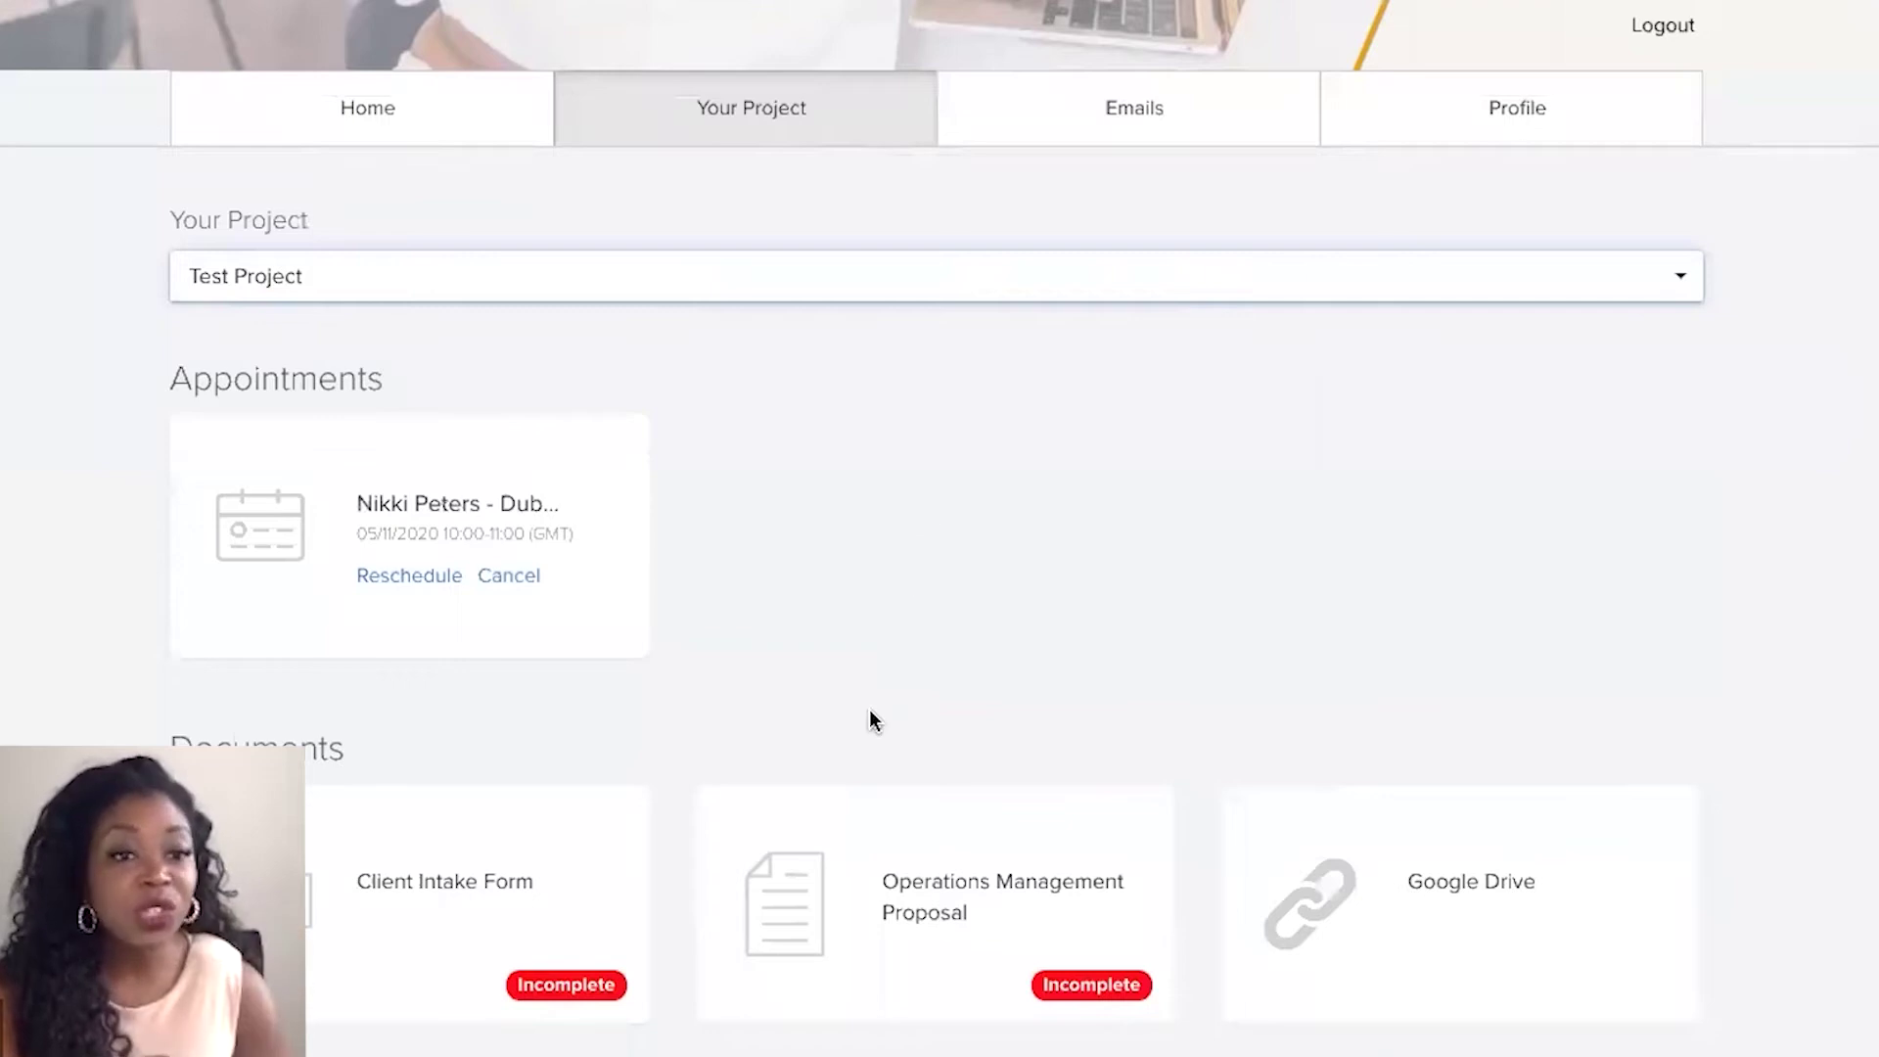
pyautogui.click(872, 293)
pyautogui.click(829, 458)
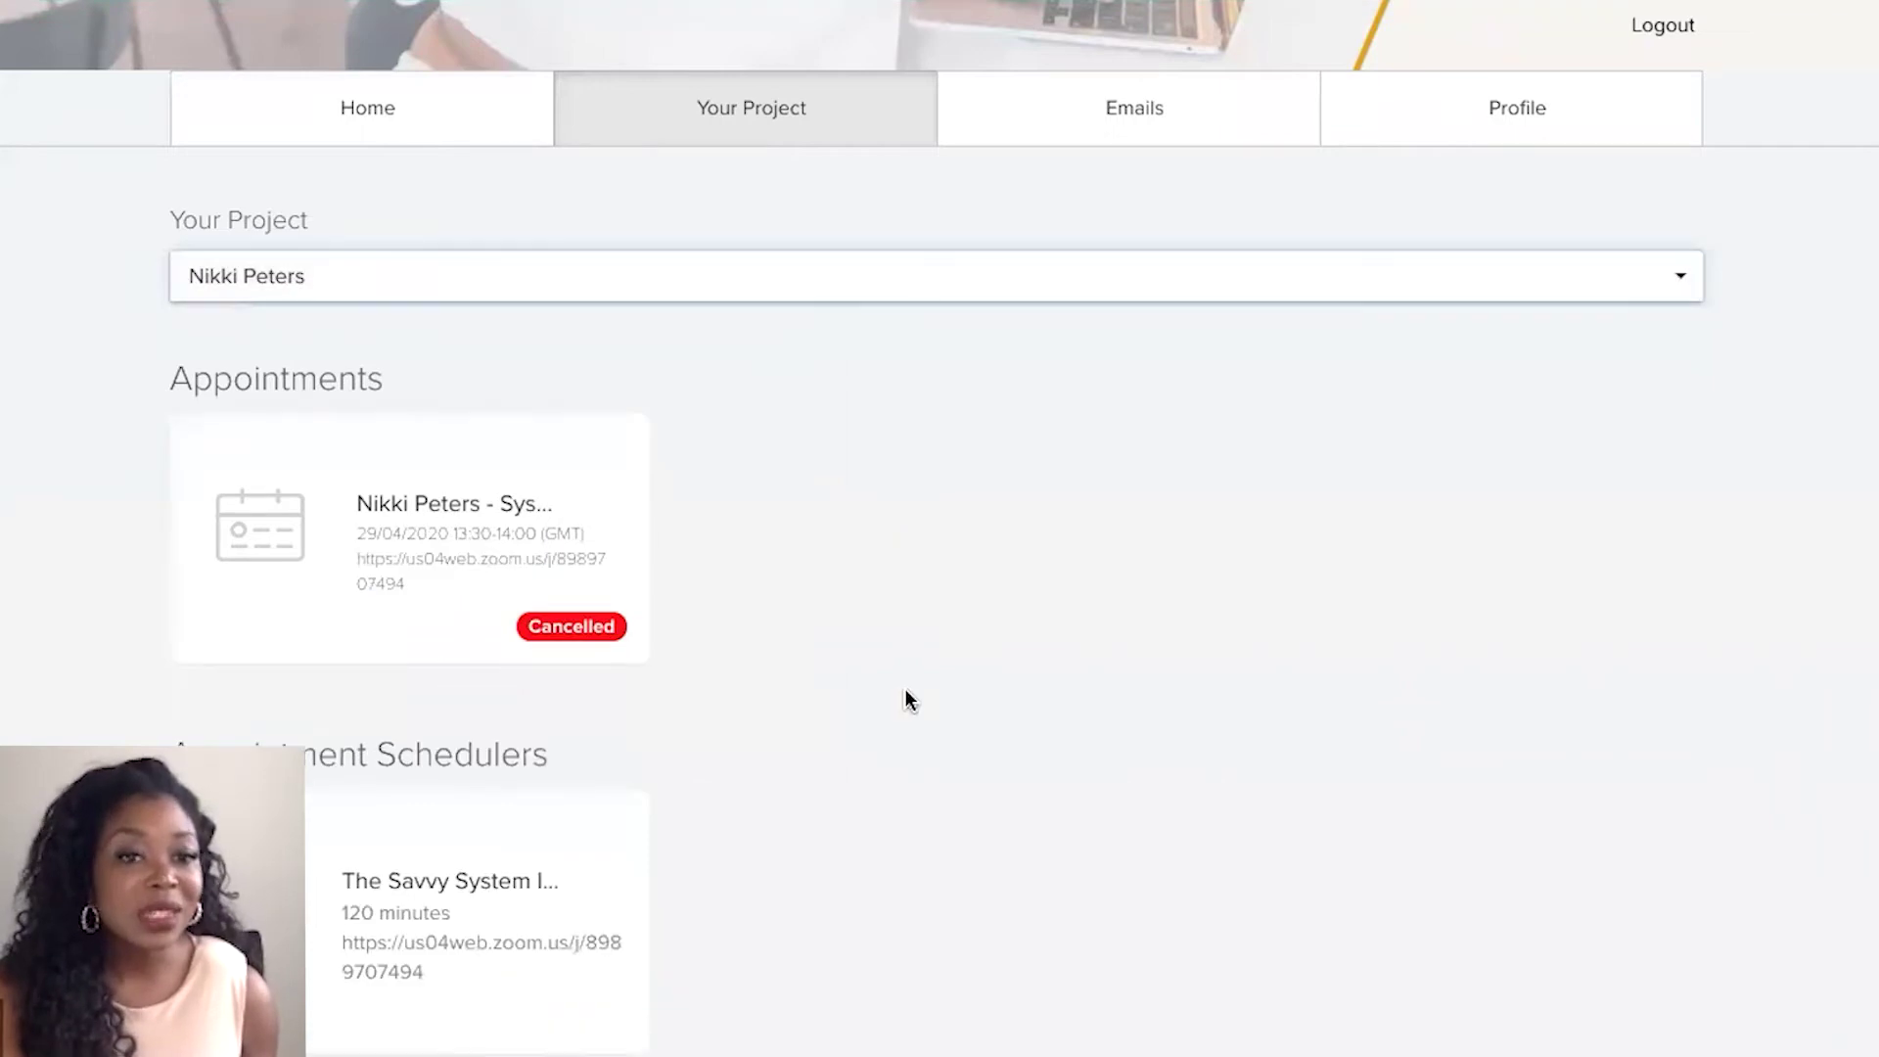
pyautogui.click(902, 276)
pyautogui.click(830, 380)
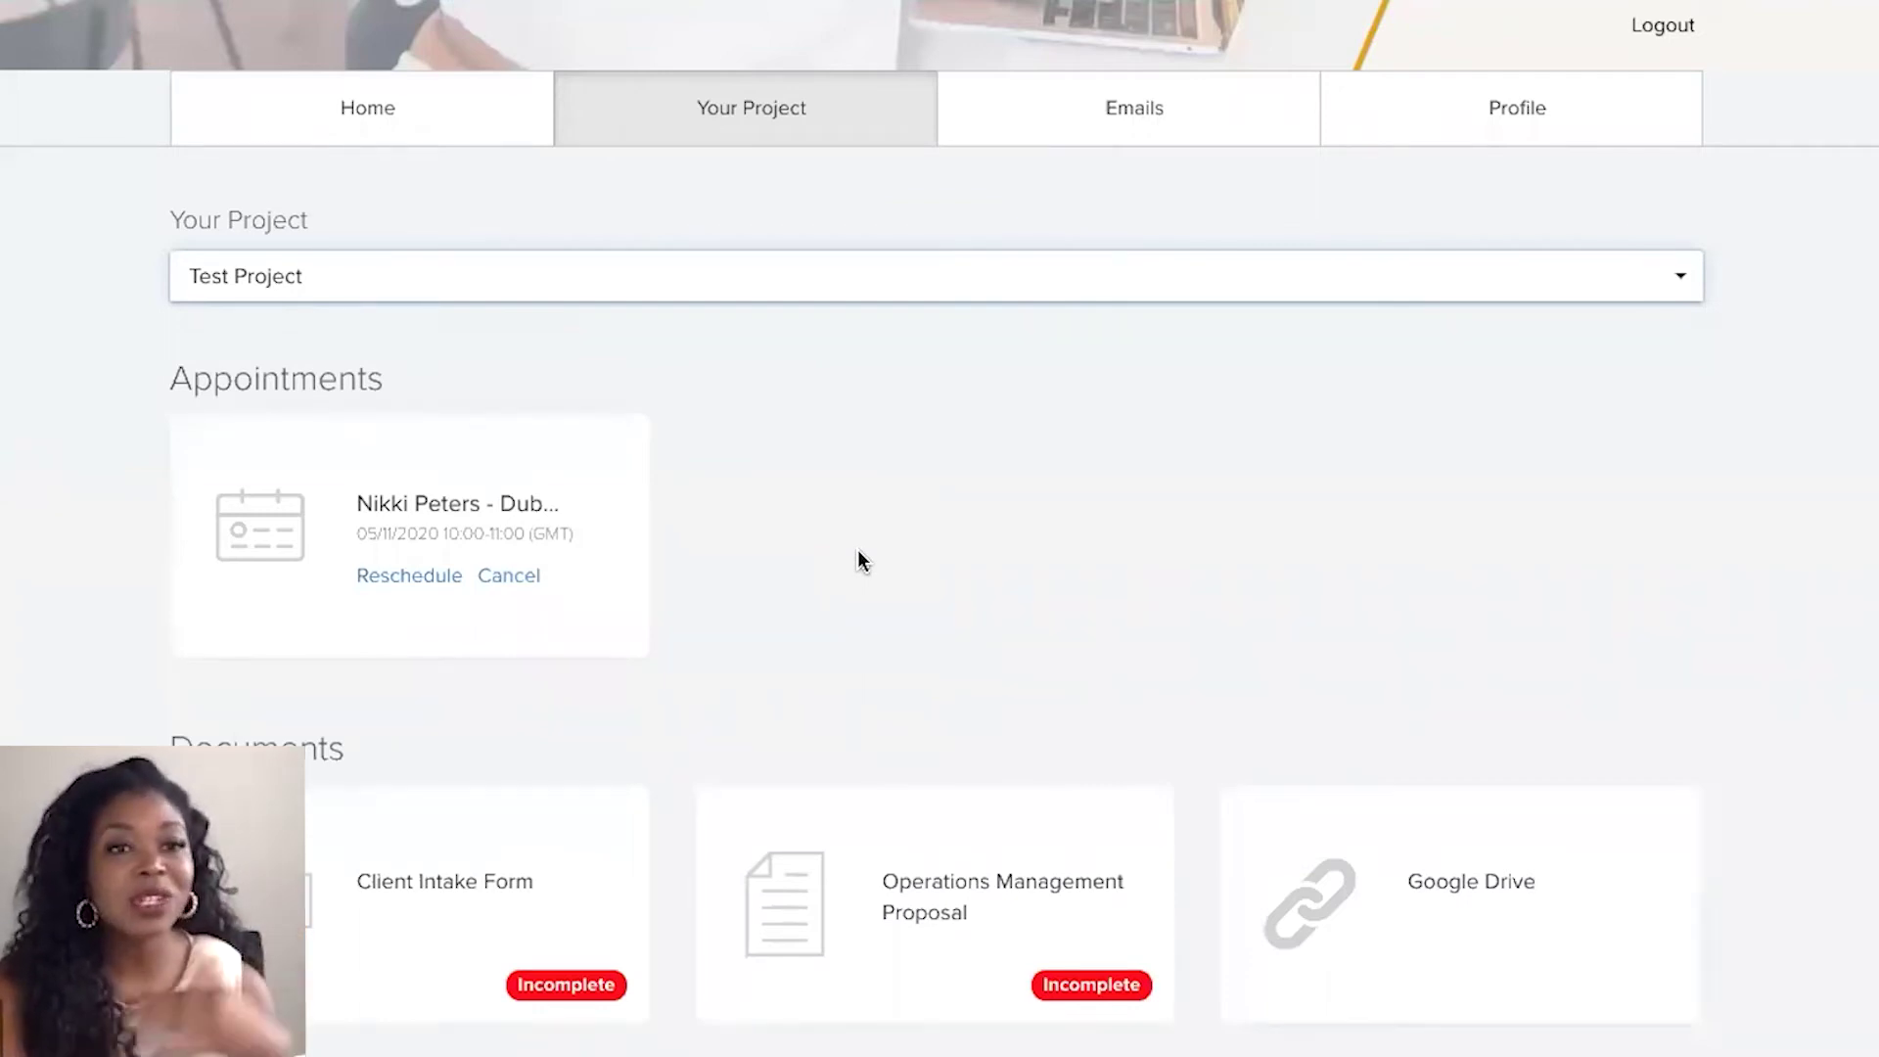
pyautogui.scroll(-2, 859, 554)
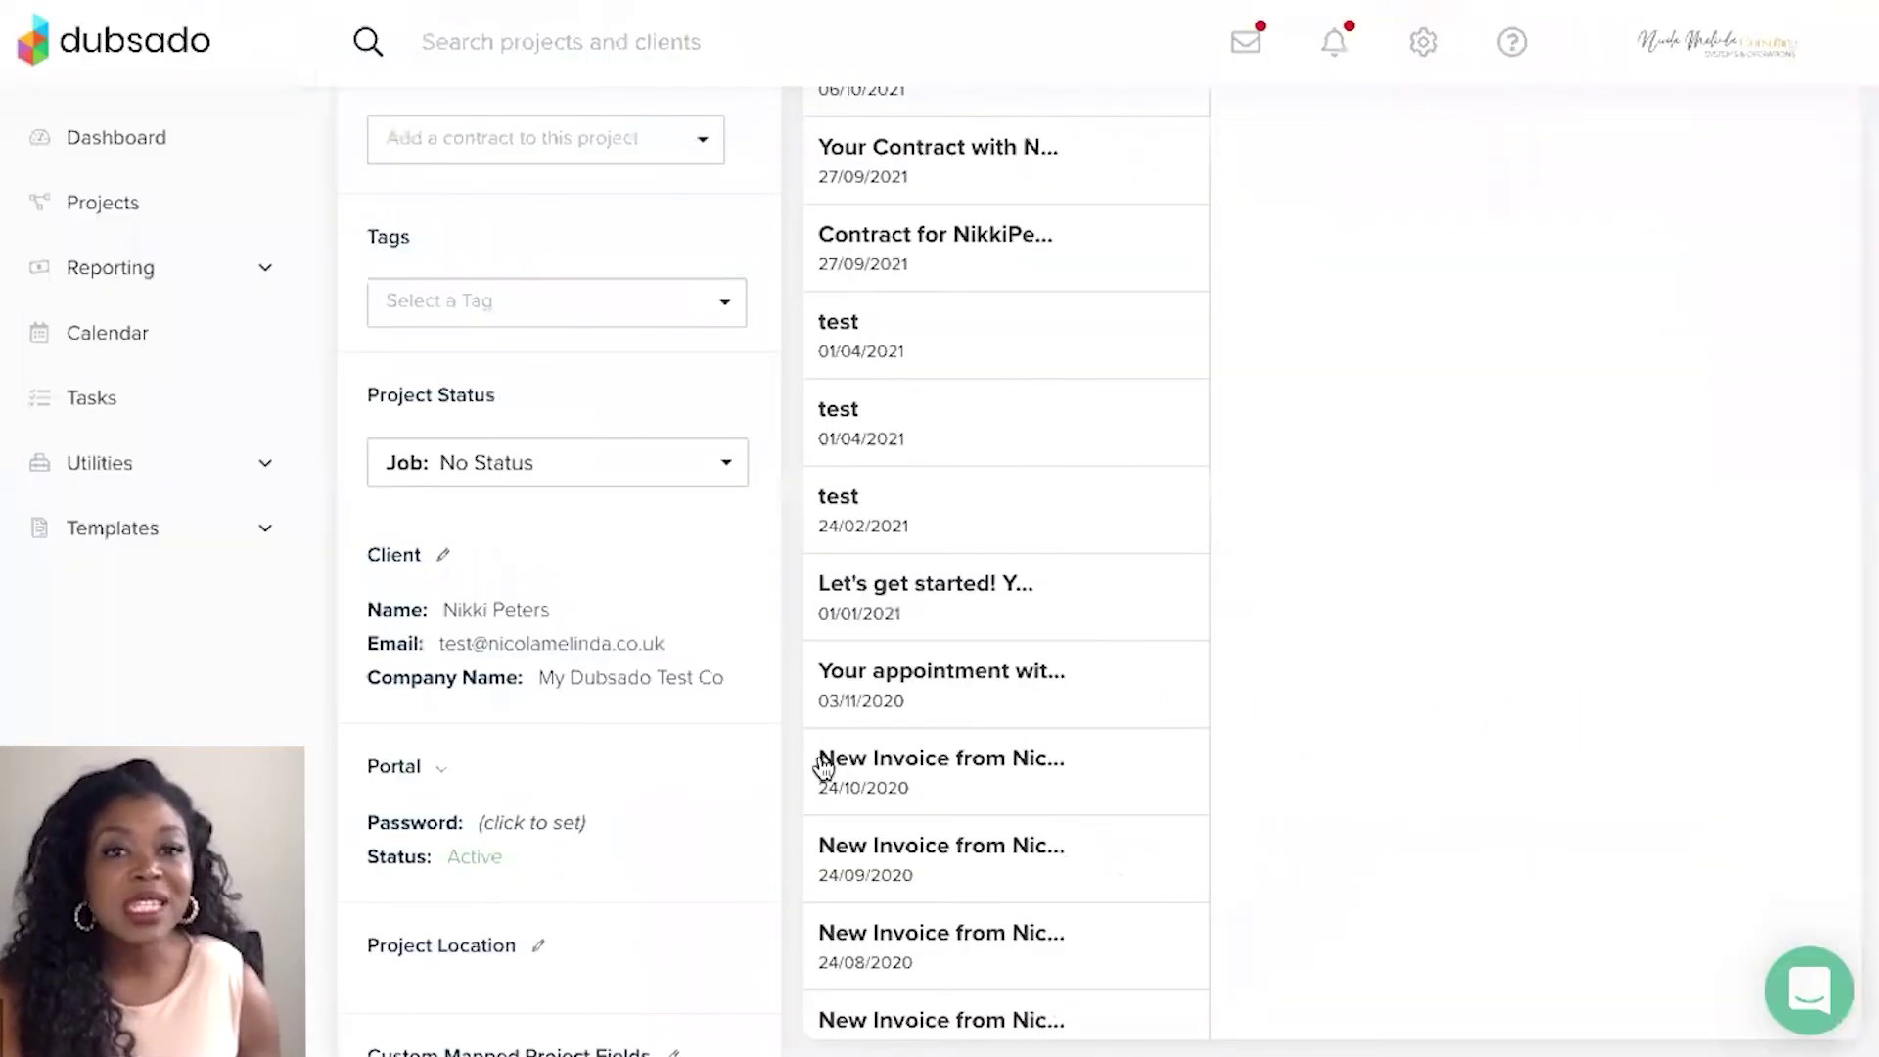
pyautogui.scroll(5, 825, 768)
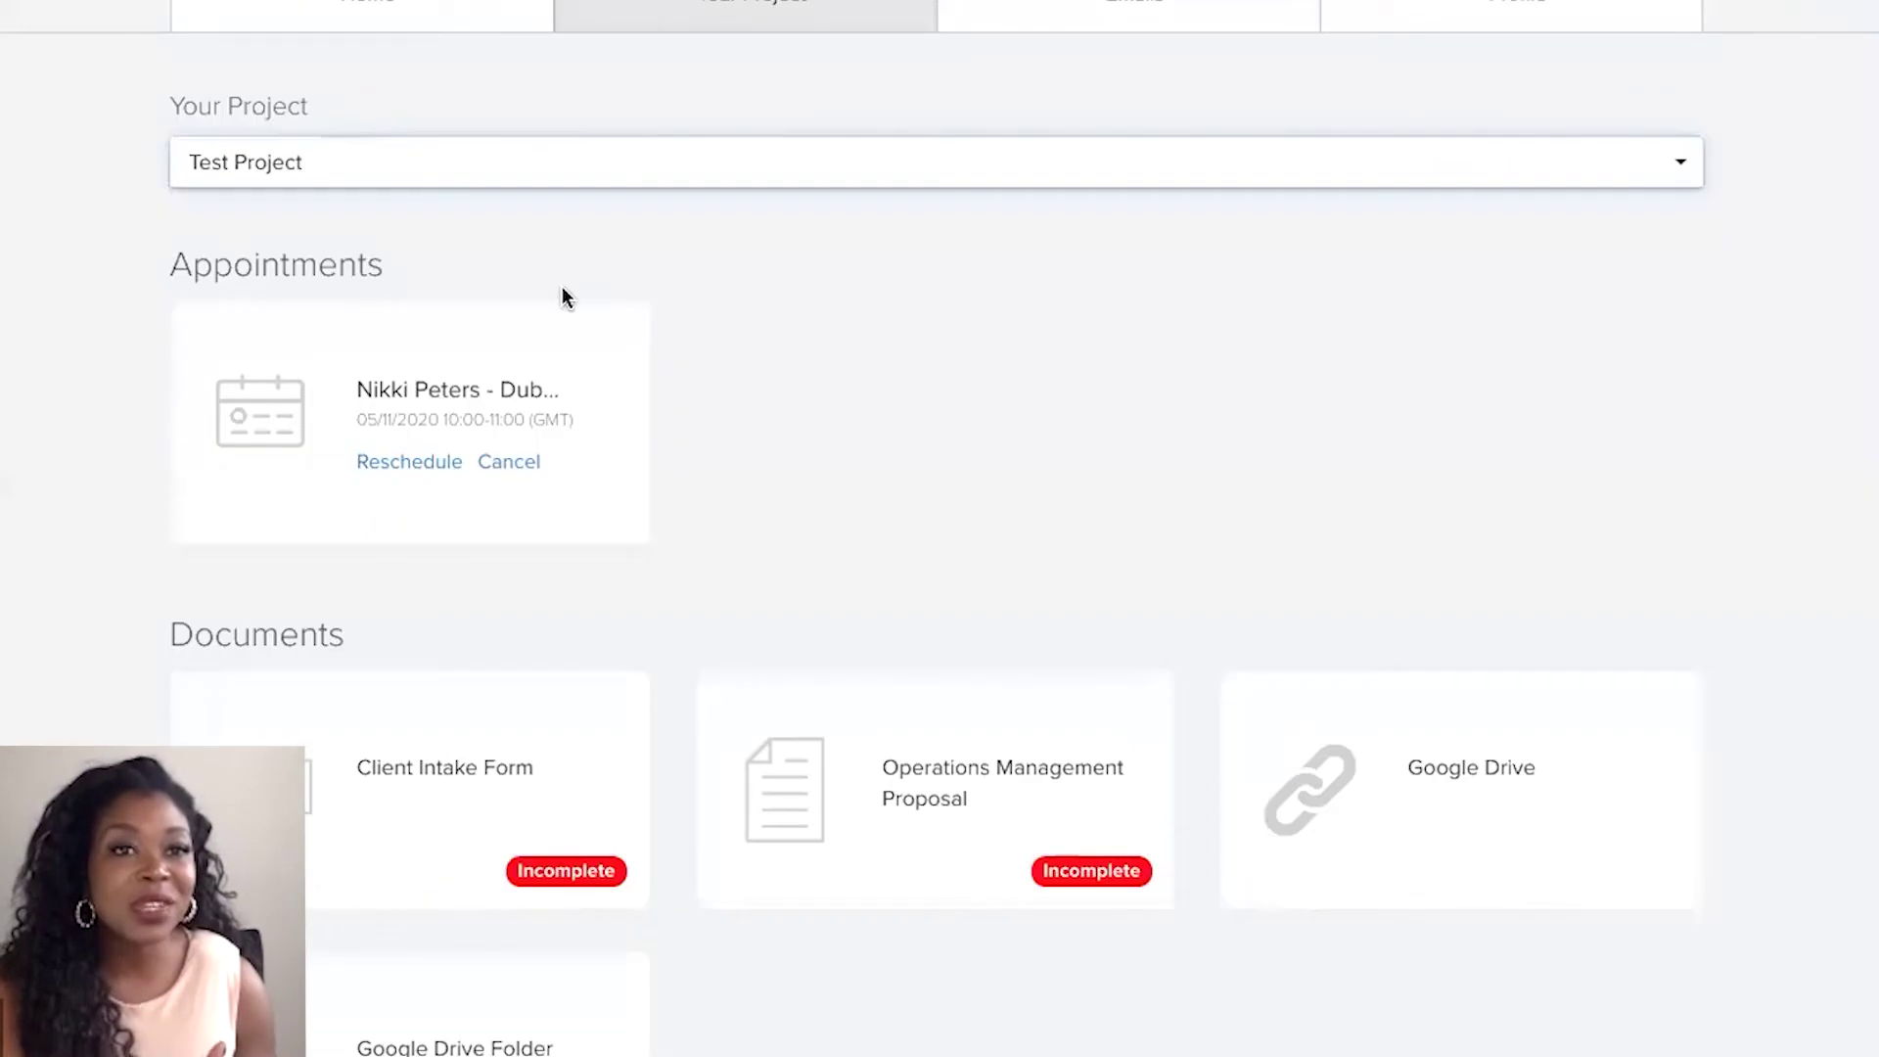
pyautogui.scroll(-1, 852, 360)
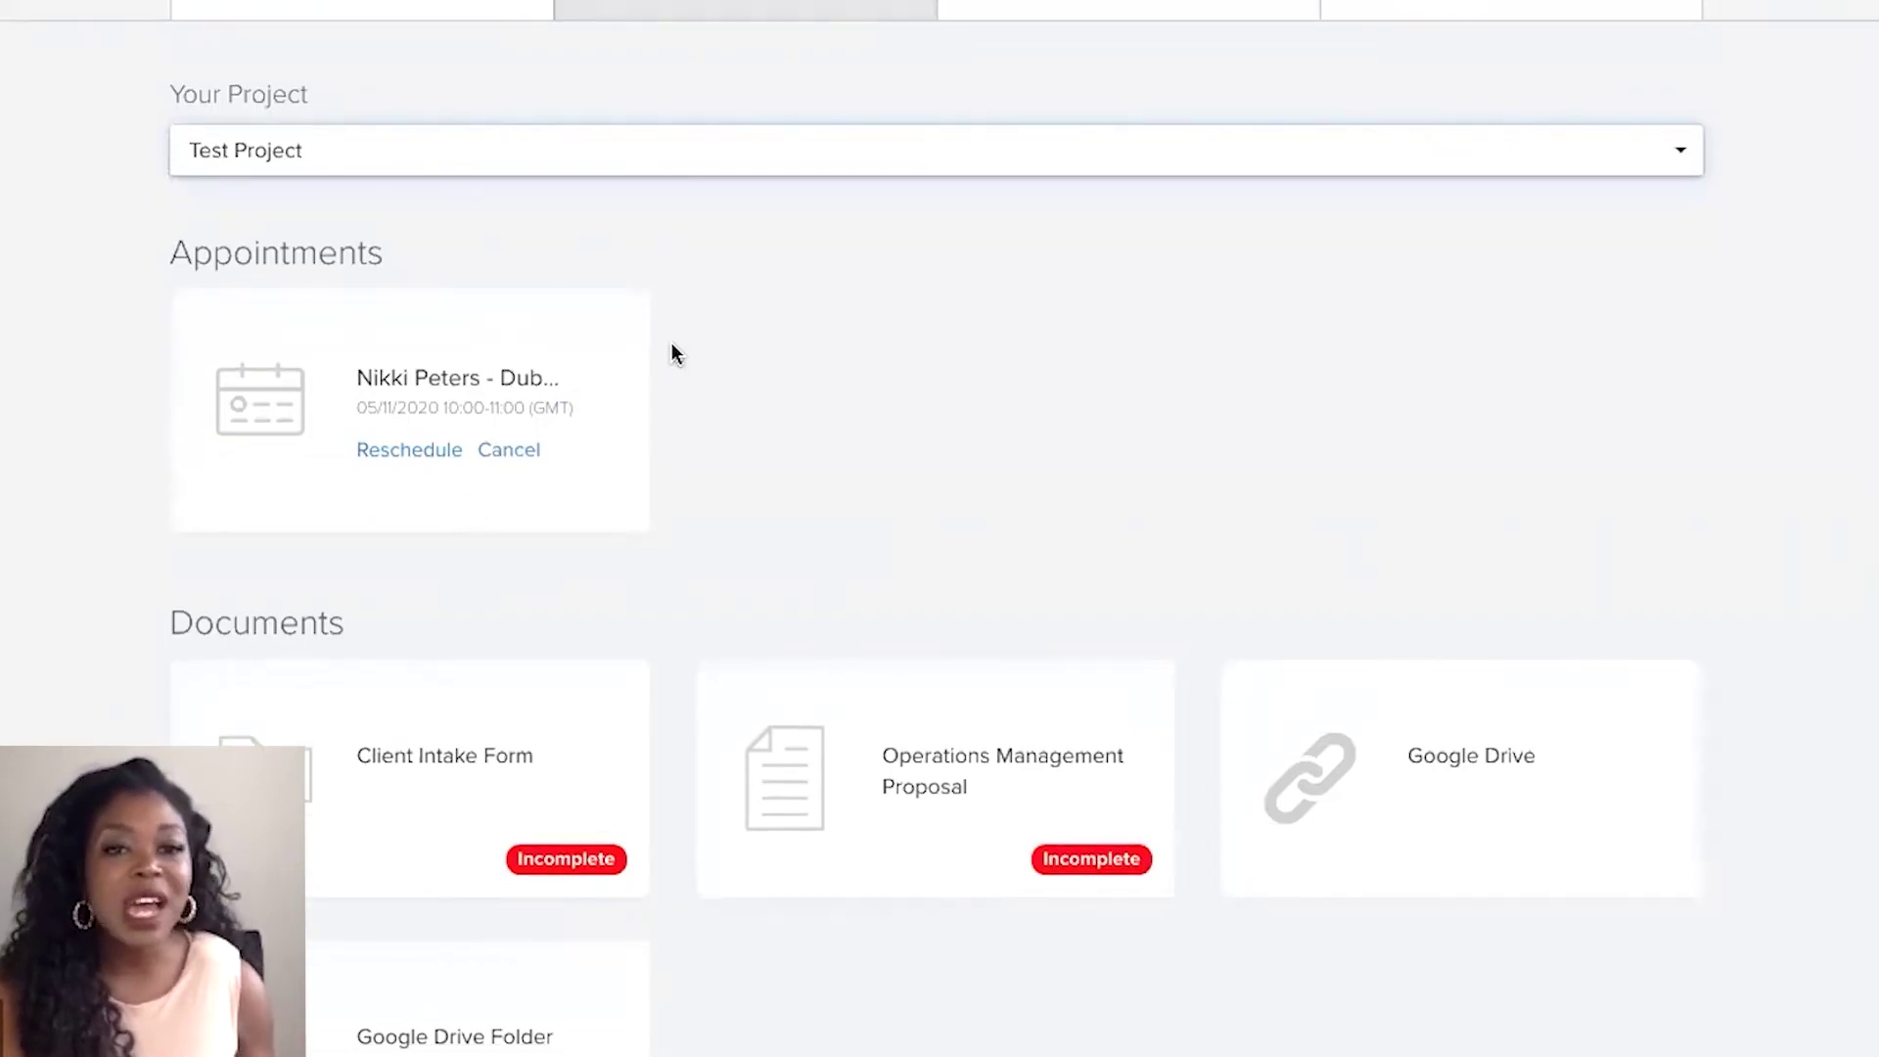
pyautogui.scroll(-5, 672, 352)
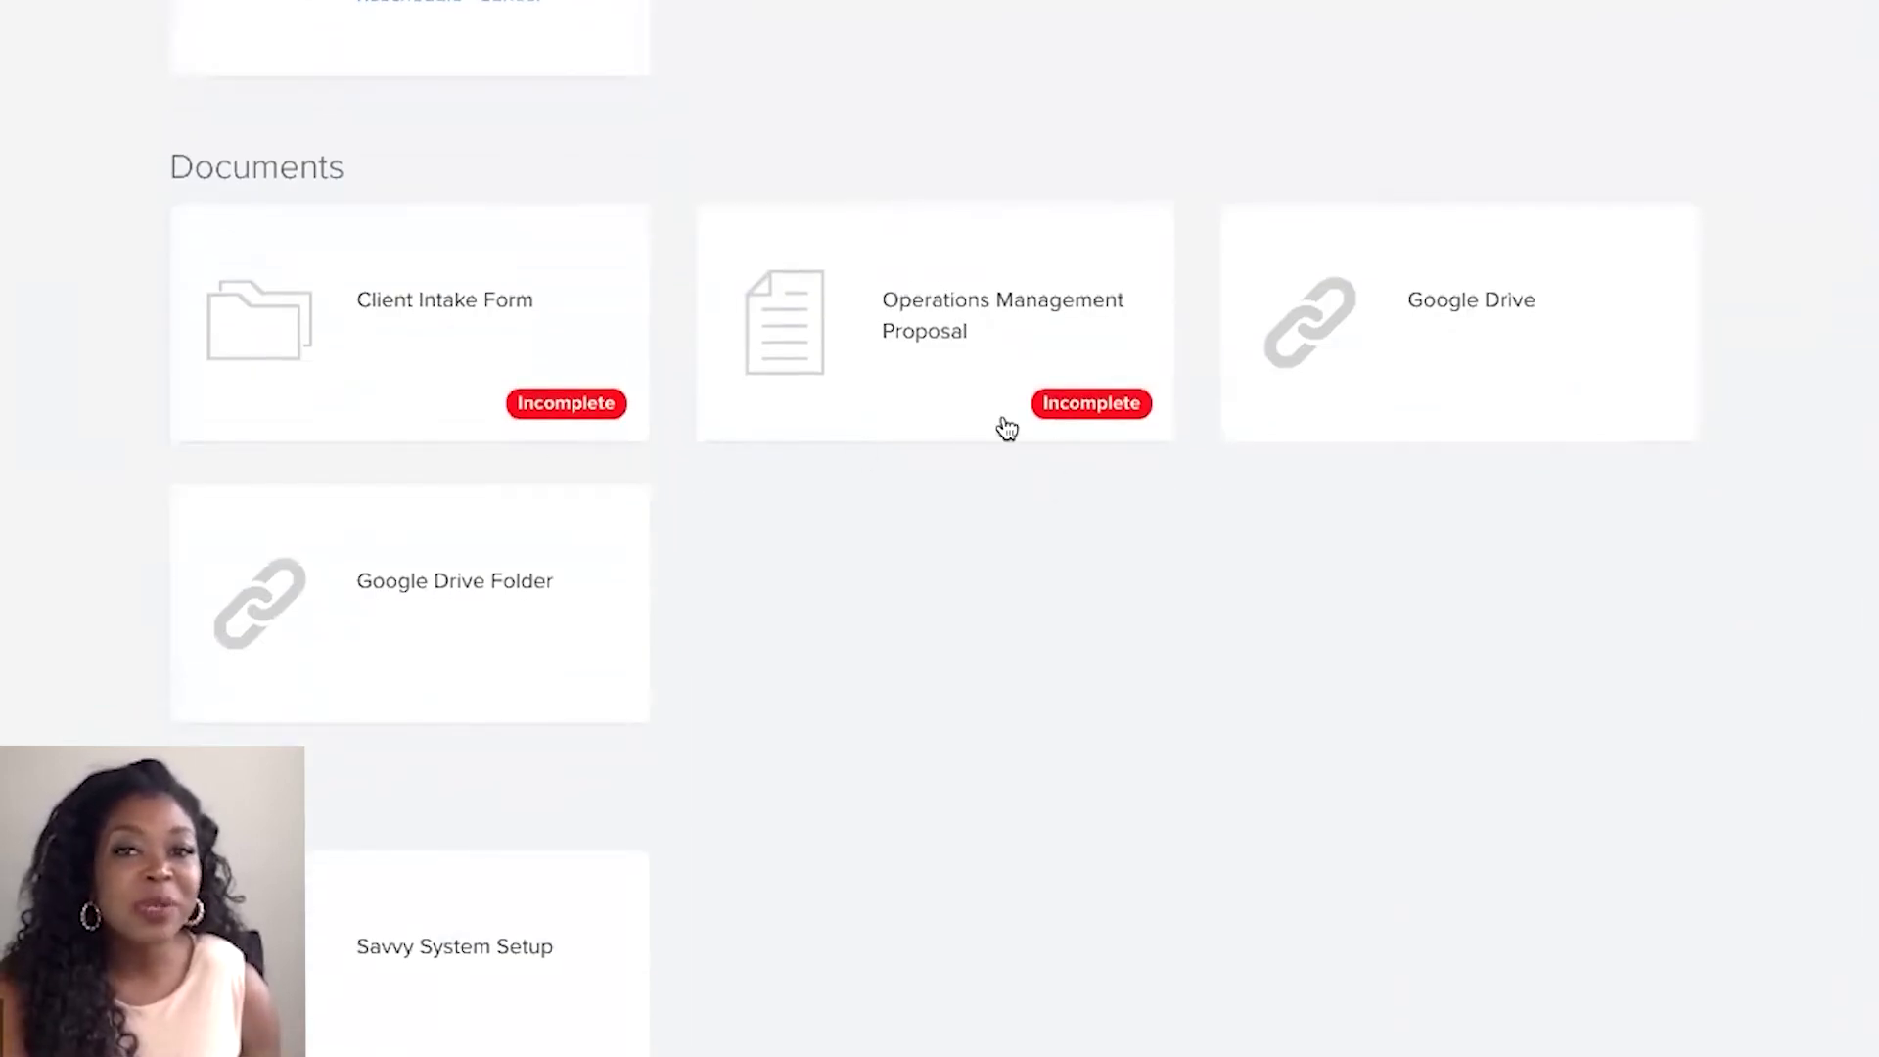
pyautogui.scroll(-1, 1007, 428)
pyautogui.scroll(-1, 1007, 428)
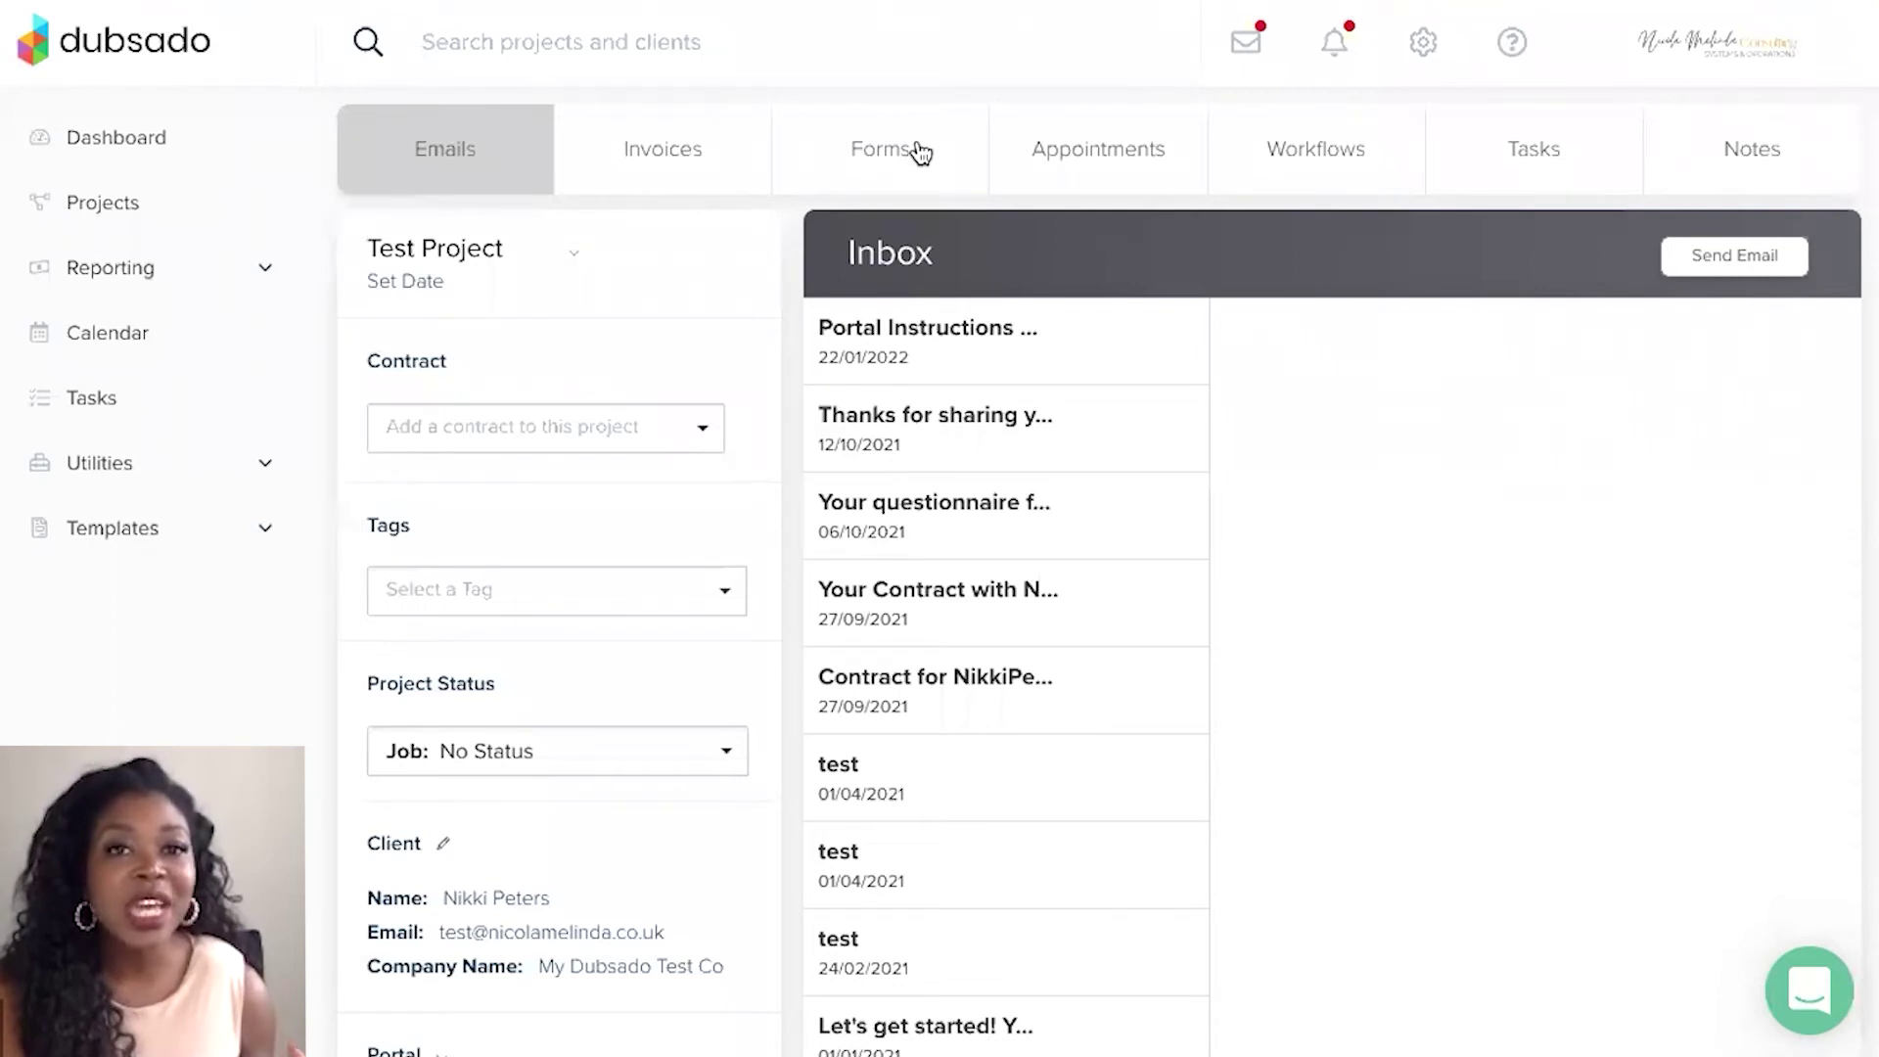
# Show Test Project's forms and scroll through the Add new form template list
pyautogui.click(910, 171)
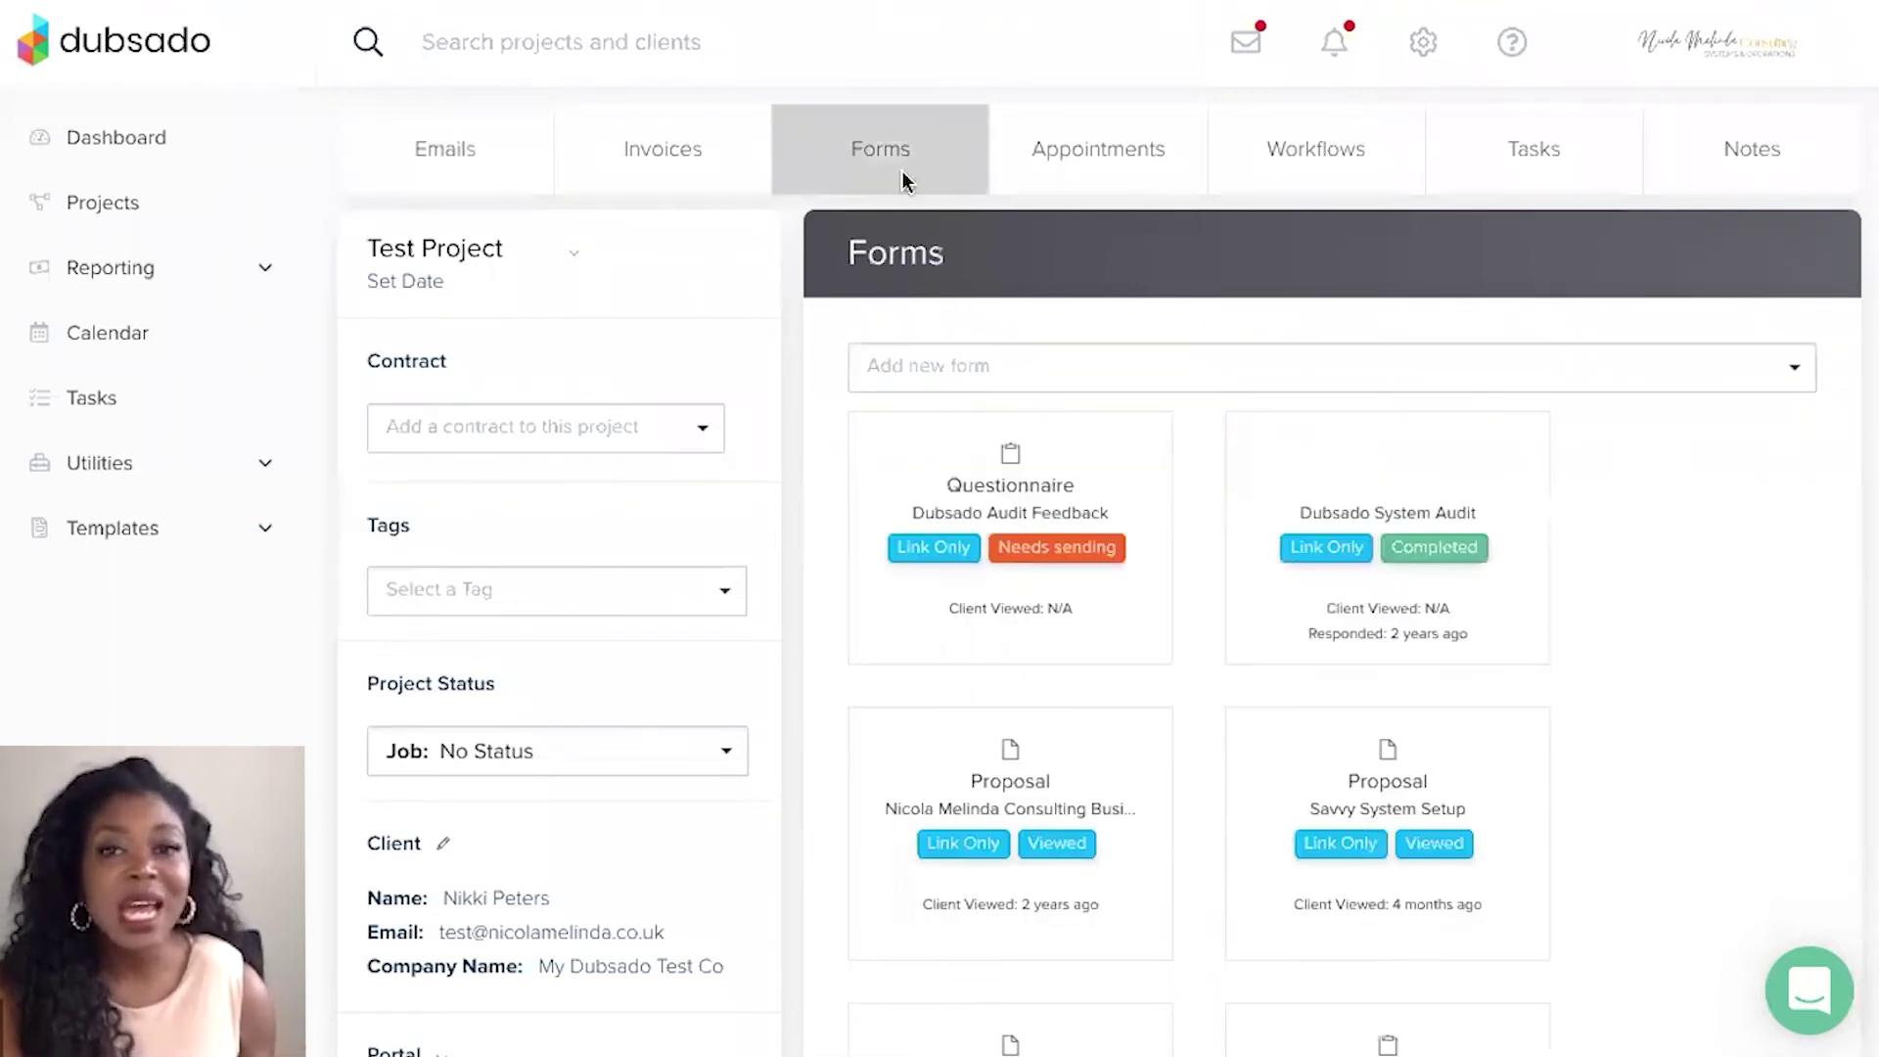
pyautogui.click(1229, 383)
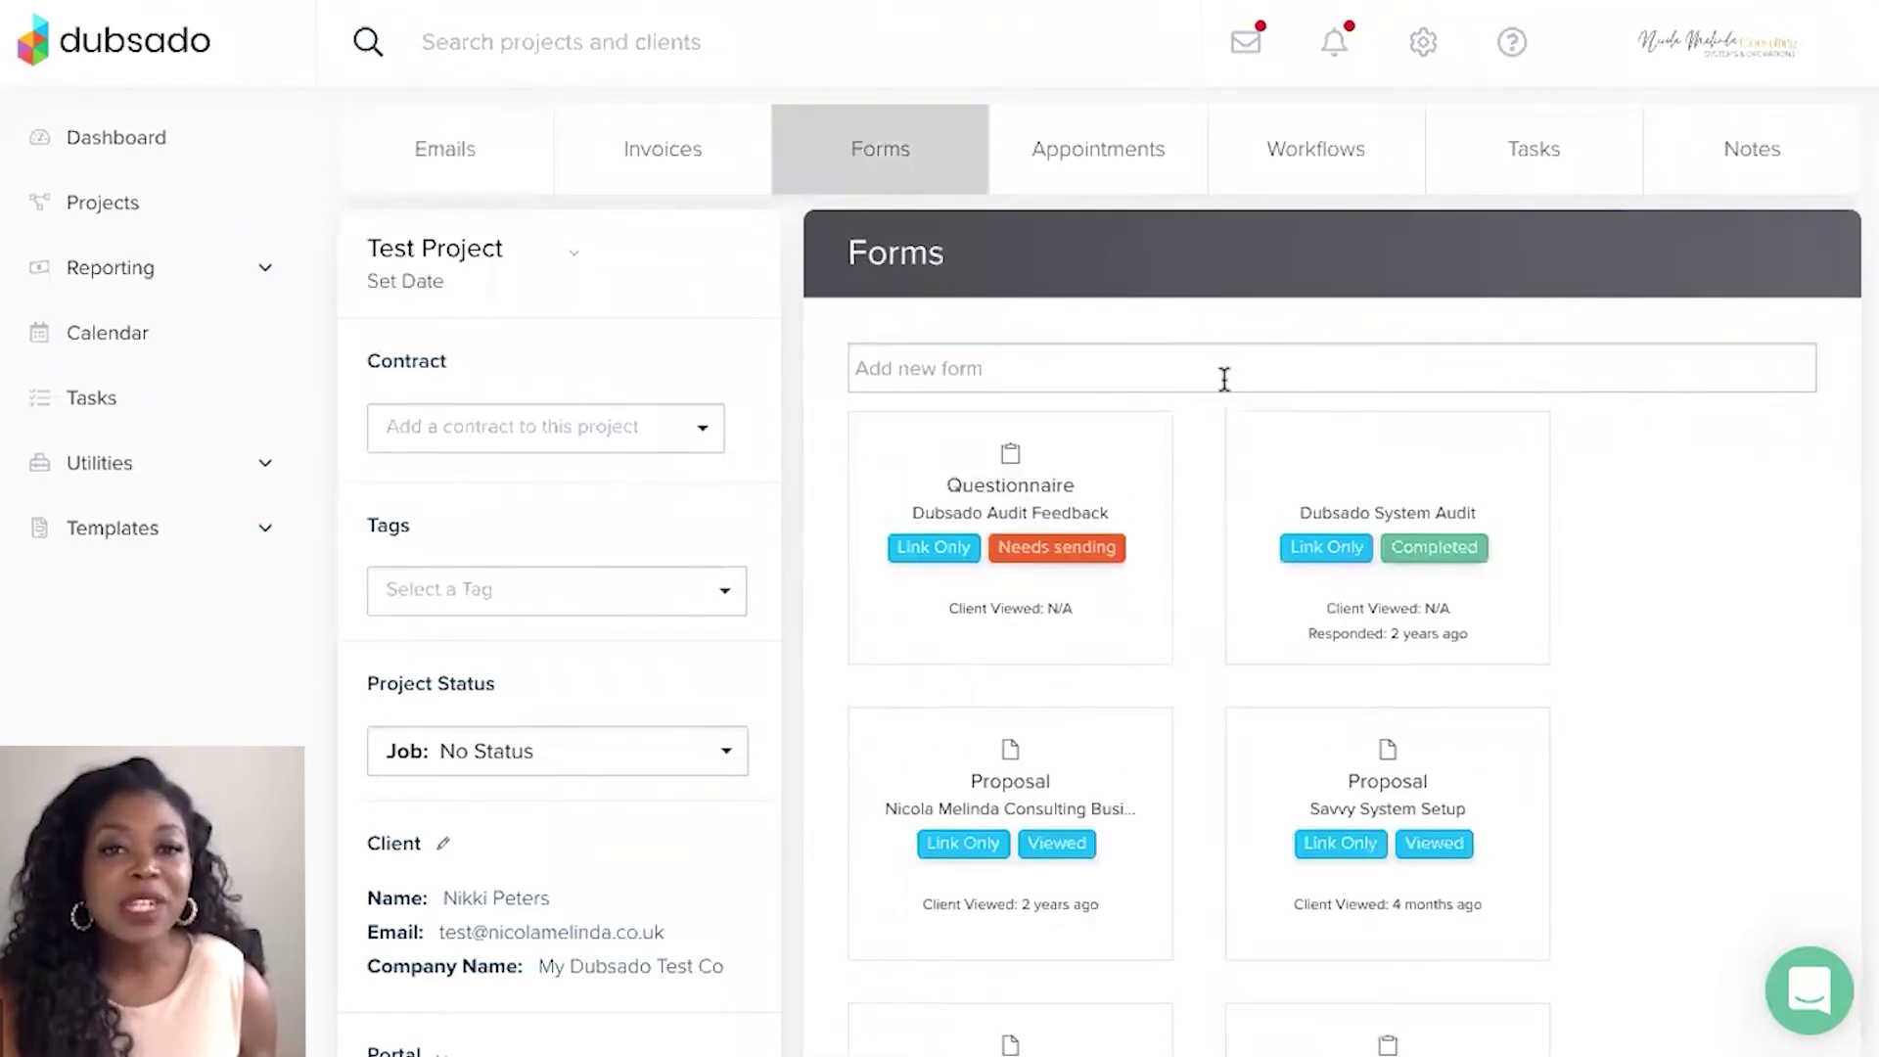
pyautogui.scroll(-15, 1231, 596)
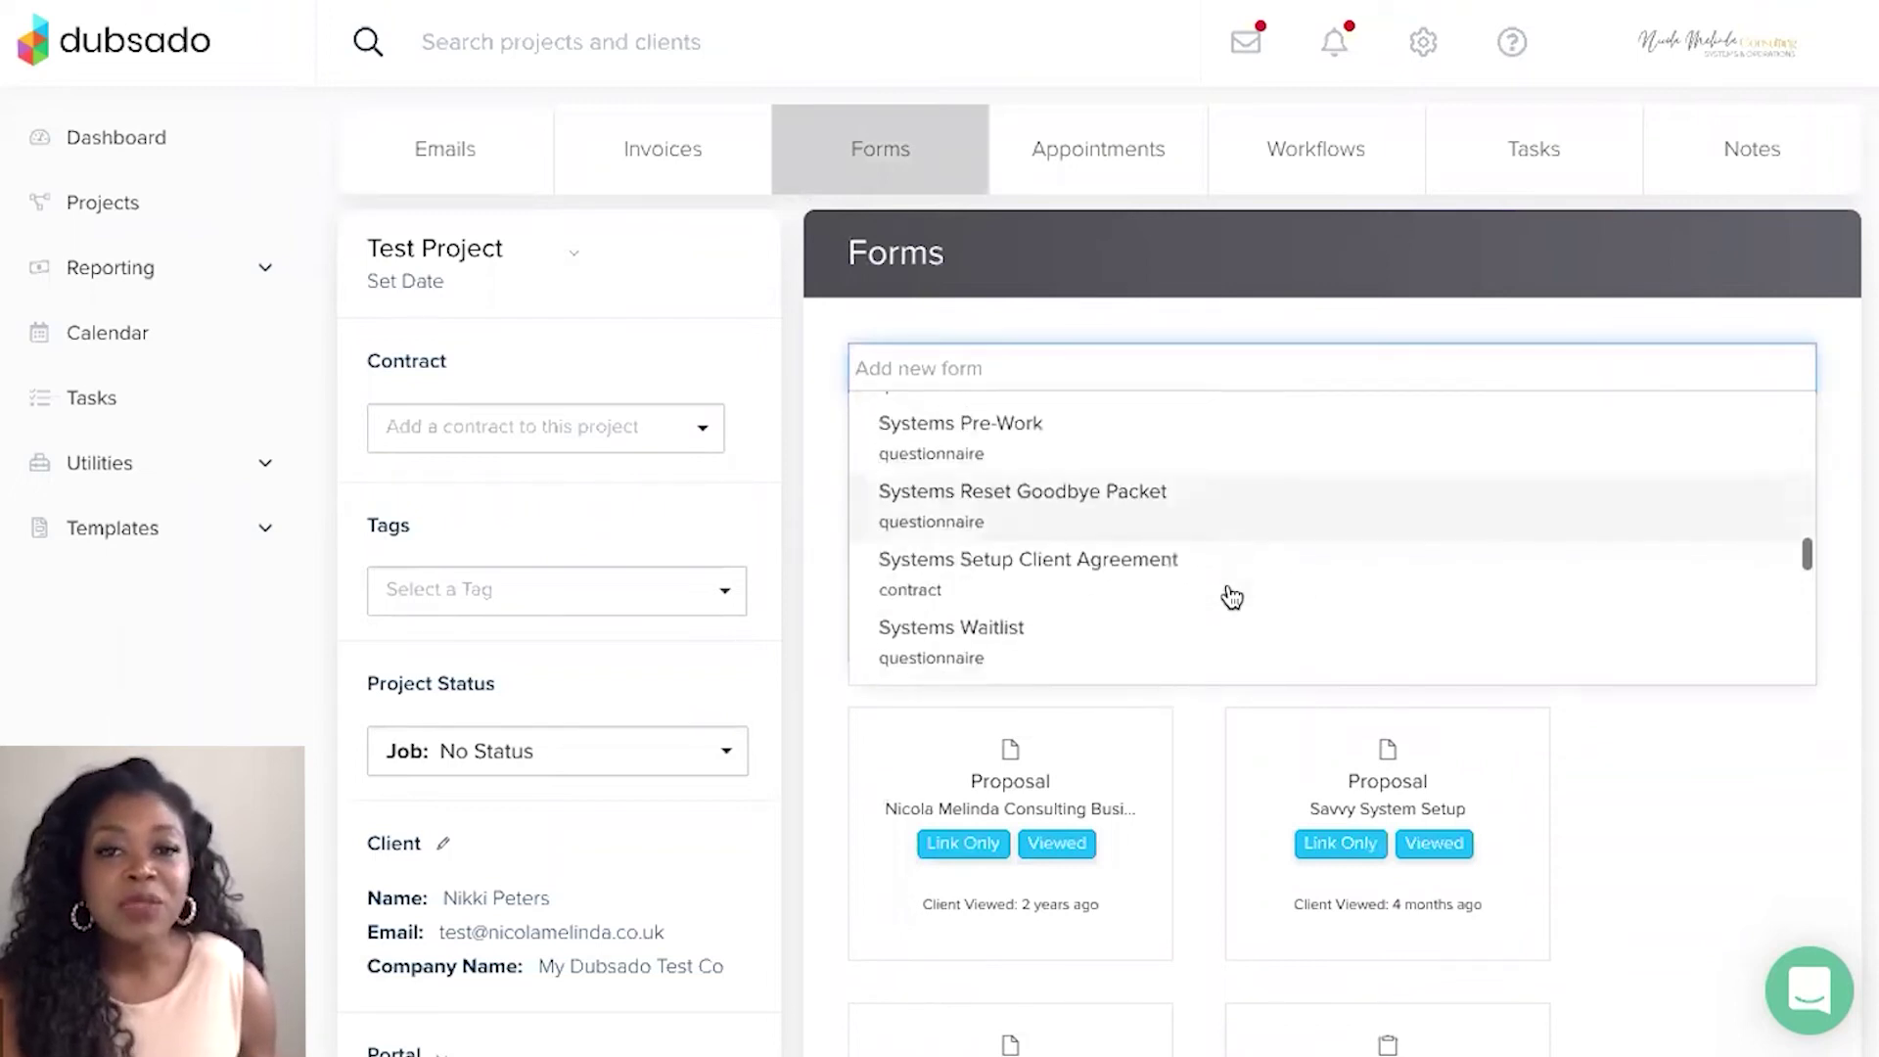
pyautogui.scroll(-8, 1230, 596)
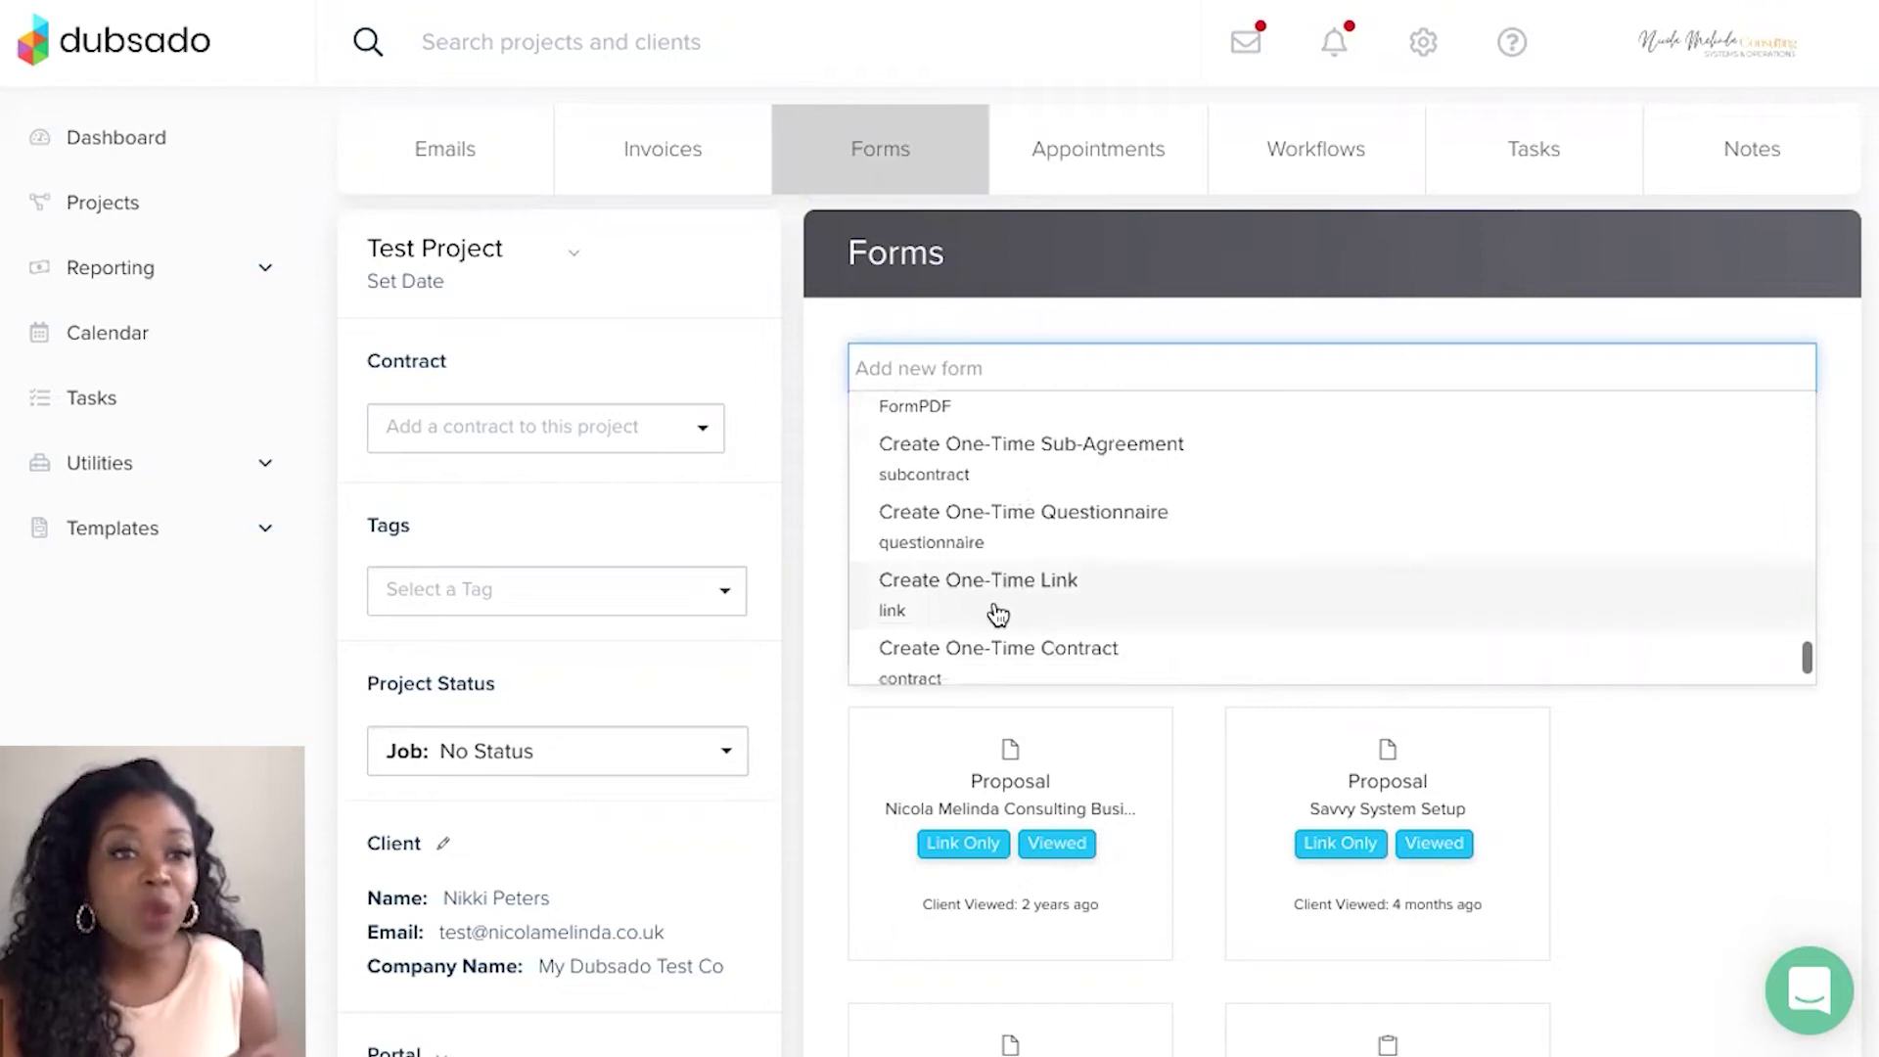
pyautogui.scroll(-1, 997, 614)
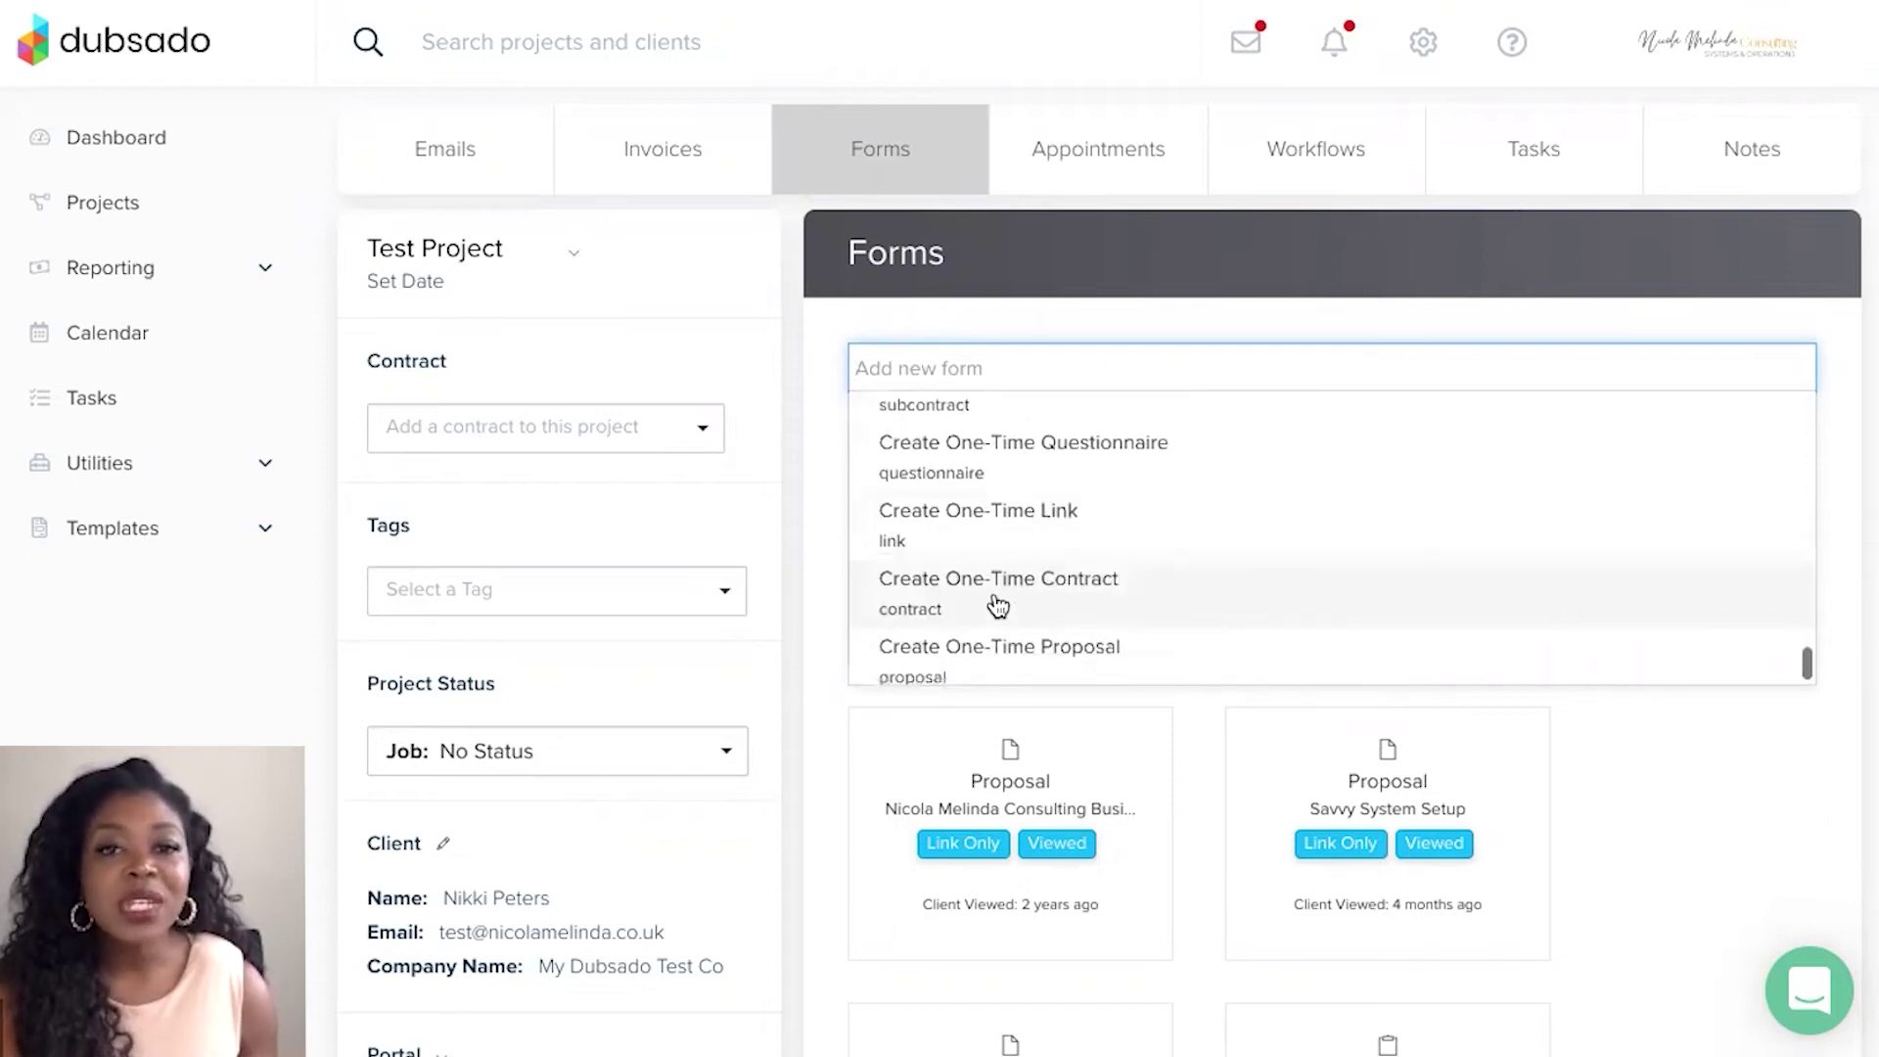
pyautogui.scroll(1, 997, 607)
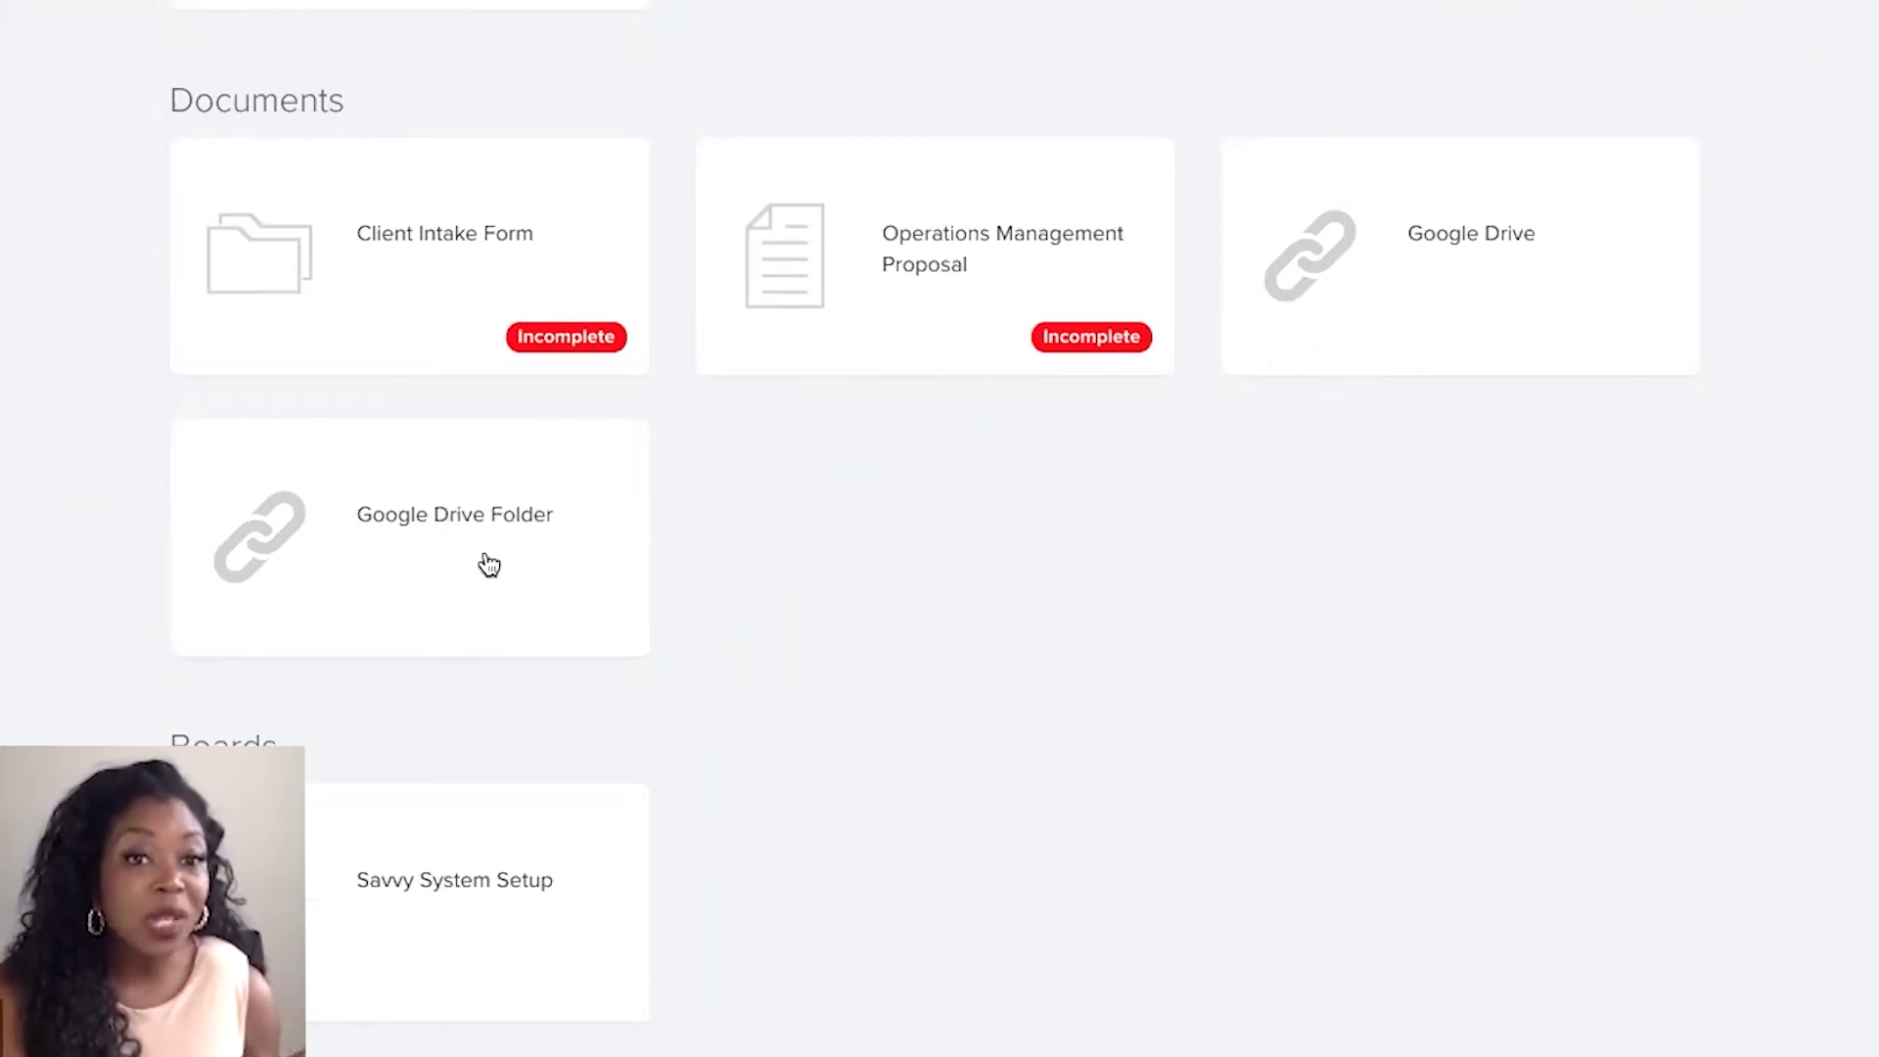
# Show the portal's Emails tab and scroll its Portal Instructions, questionnaire and contract messages
pyautogui.scroll(9, 755, 616)
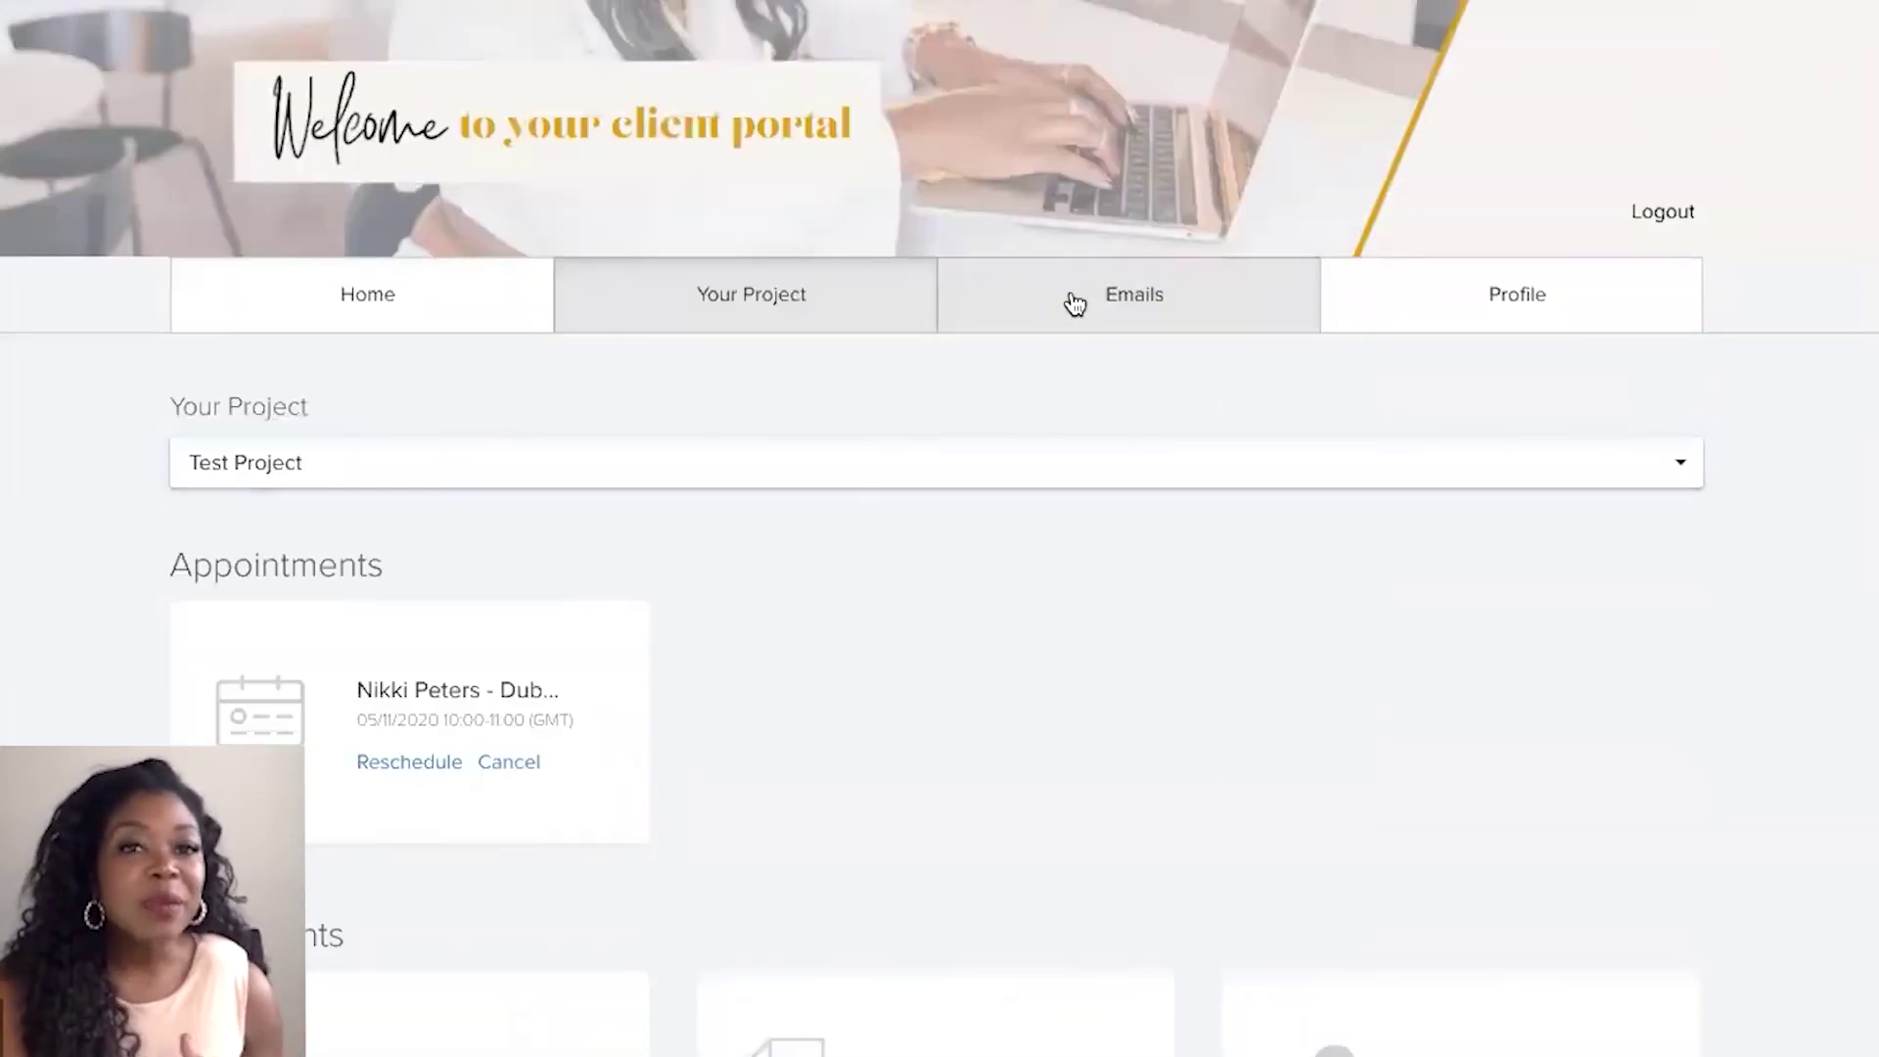
pyautogui.click(1074, 304)
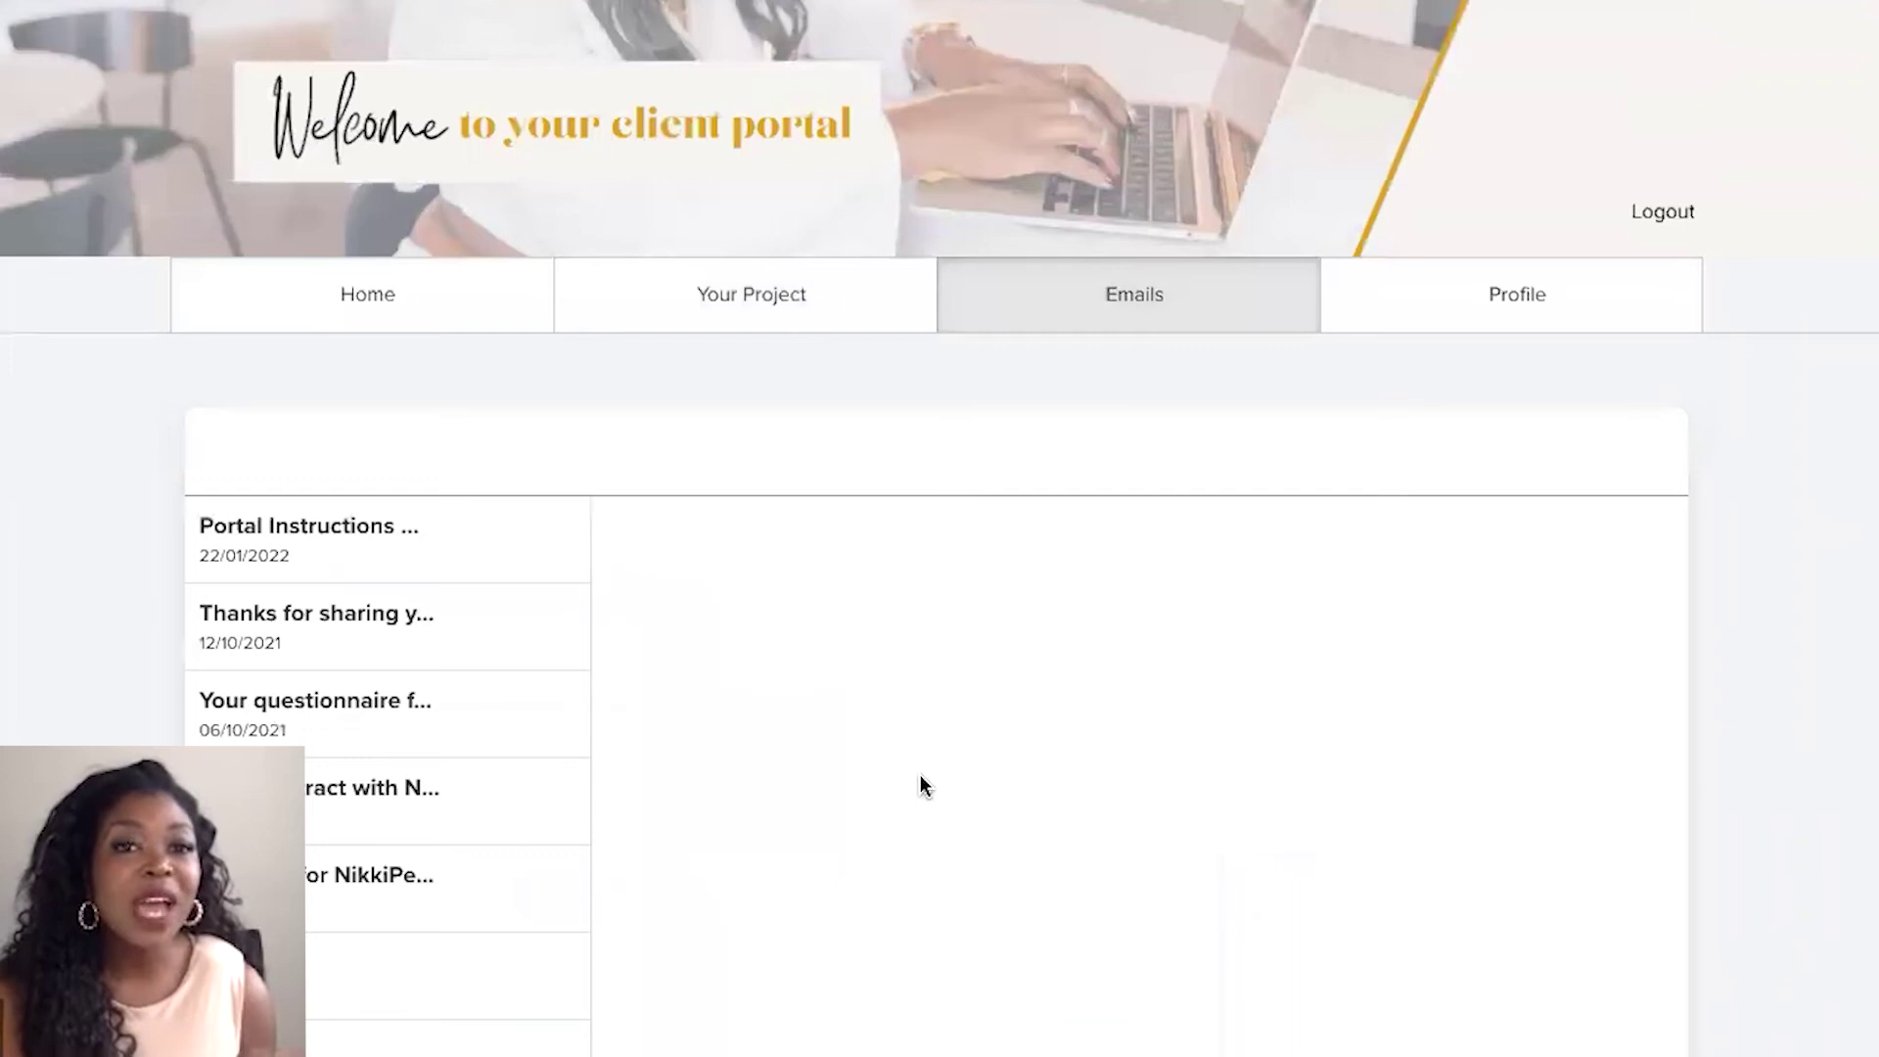
pyautogui.scroll(-3, 919, 787)
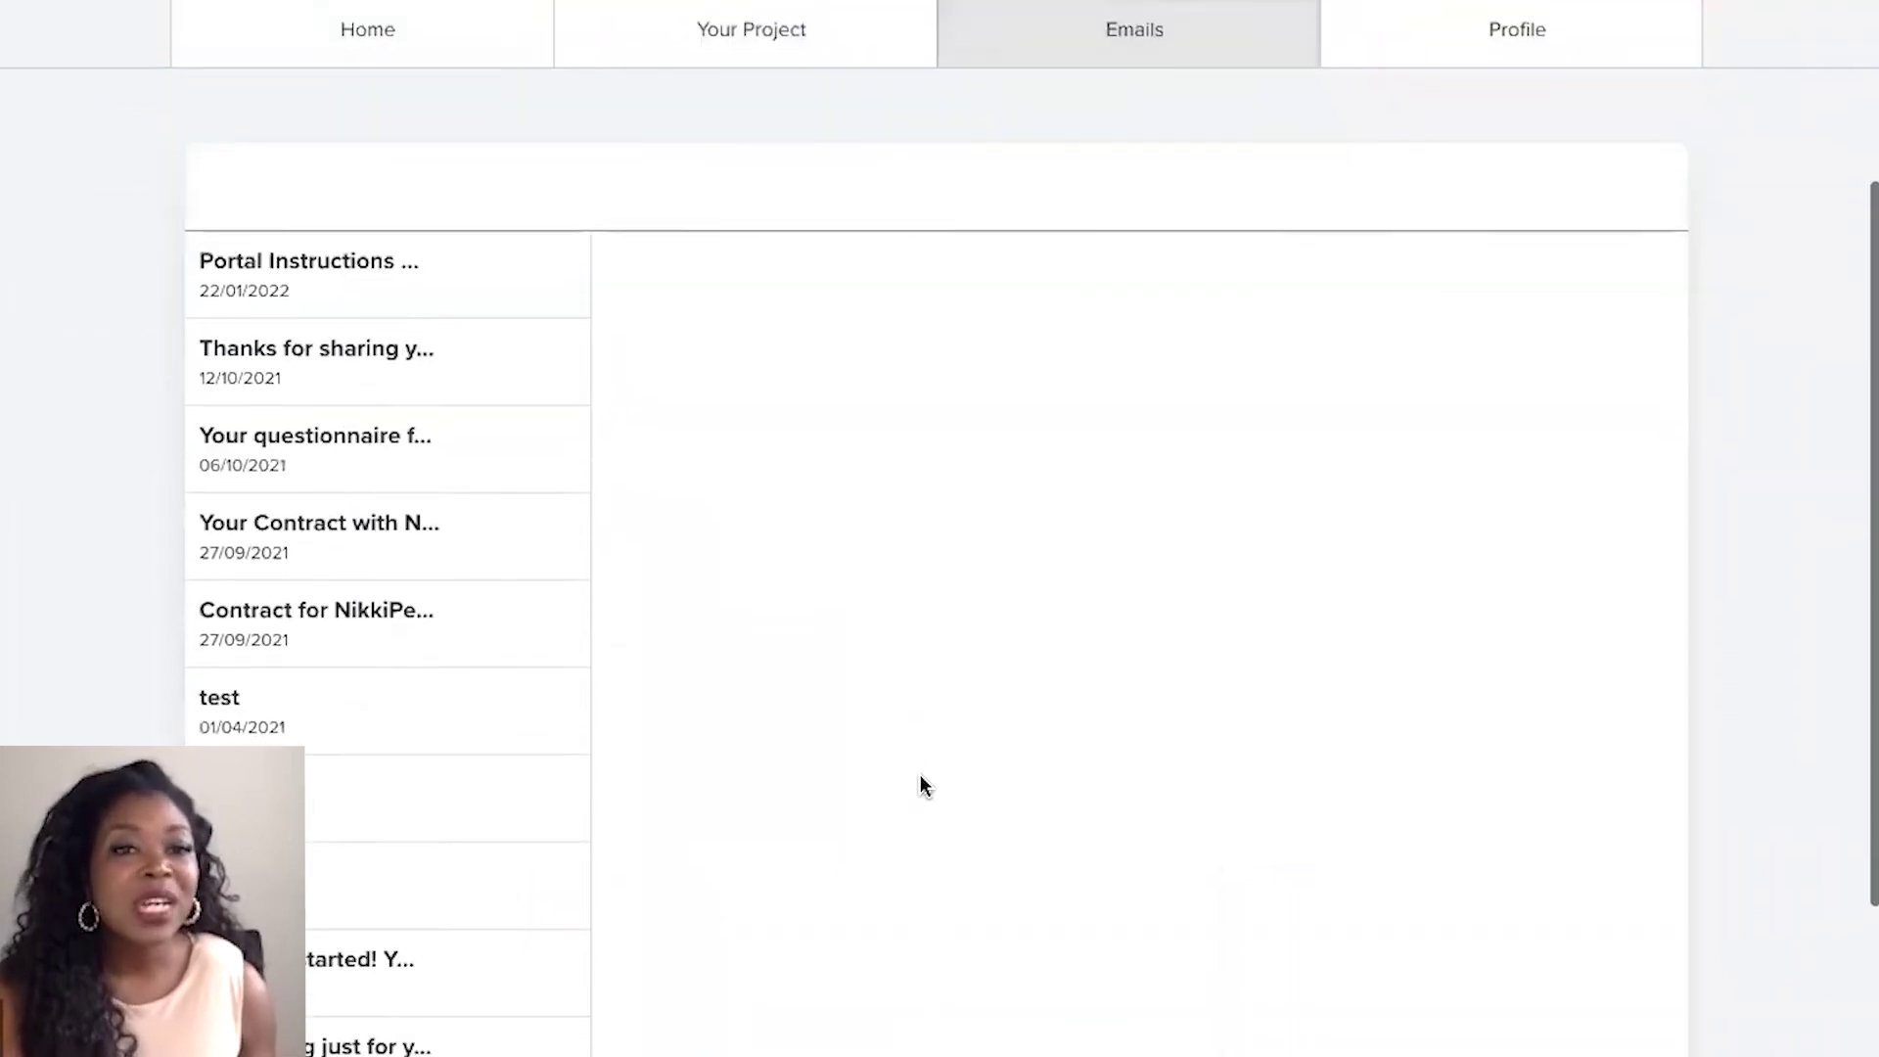
pyautogui.scroll(3, 920, 787)
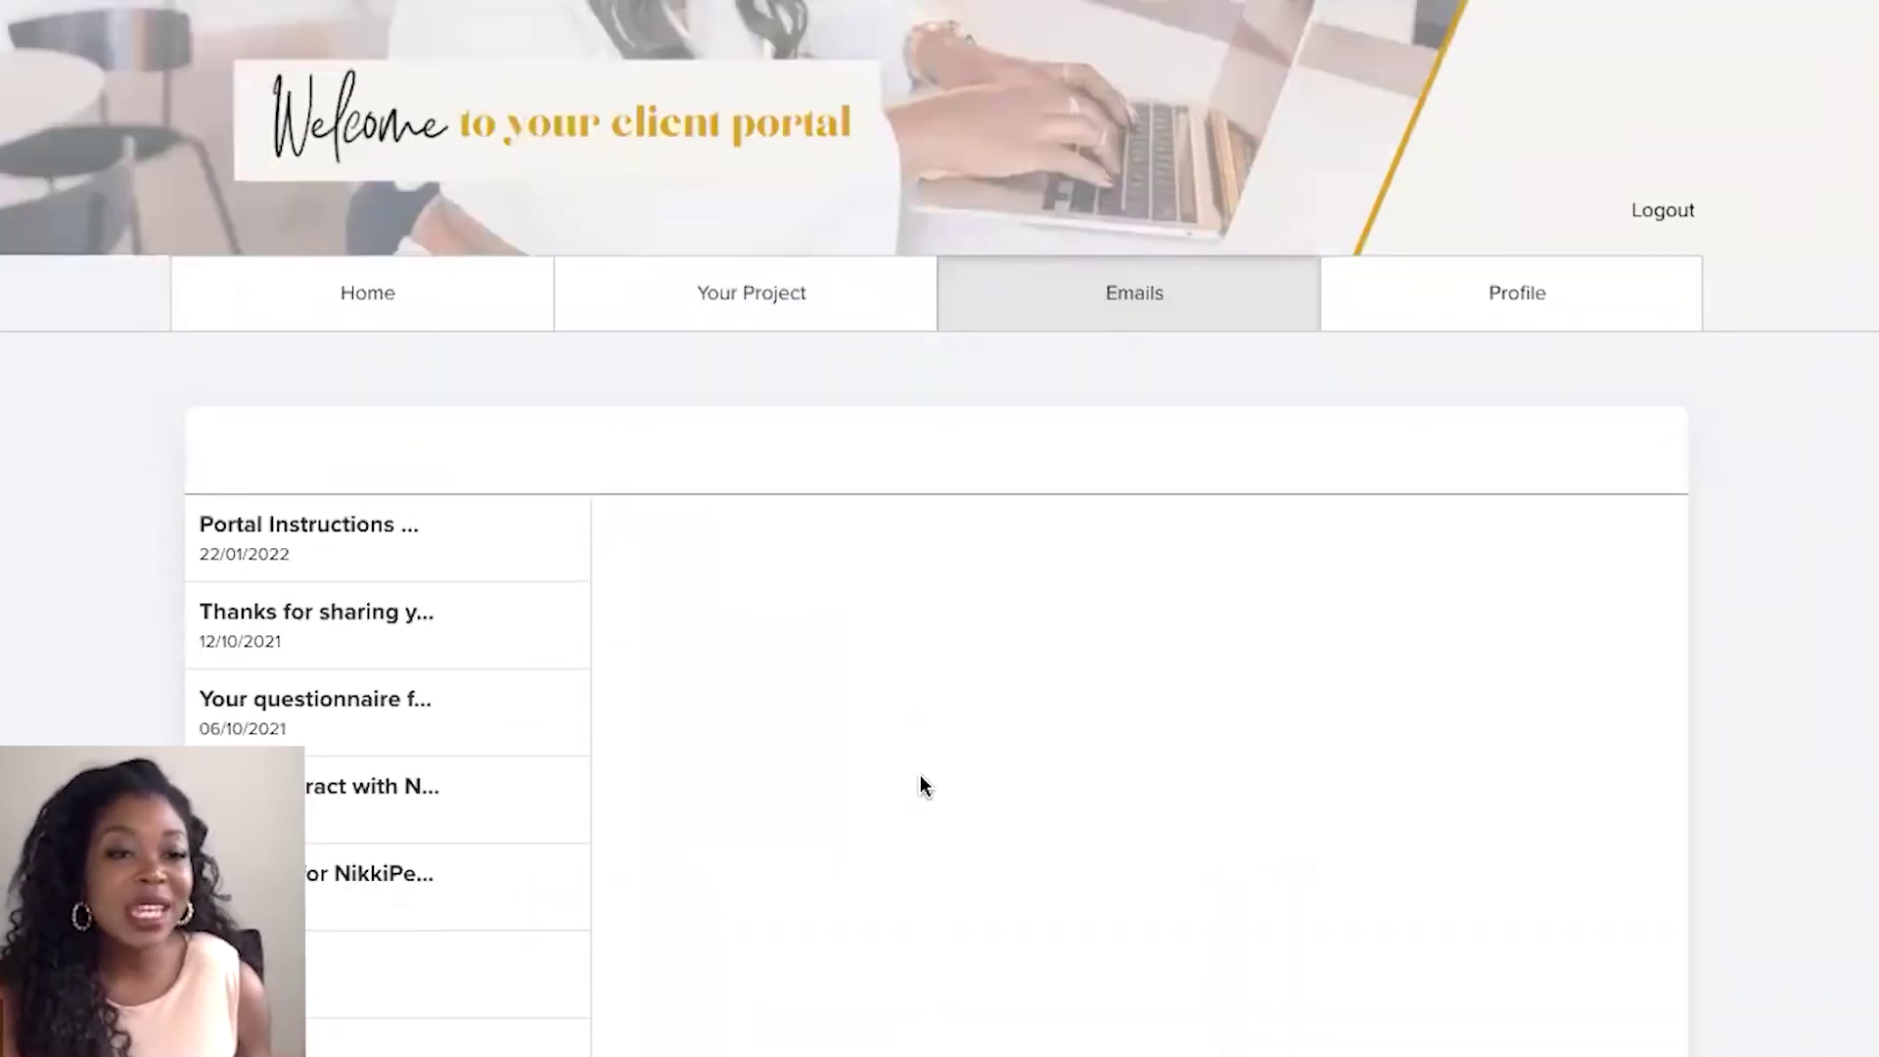
# Open the client's Profile in edit mode, review contact, address and social fields, and save unchanged
pyautogui.click(1534, 296)
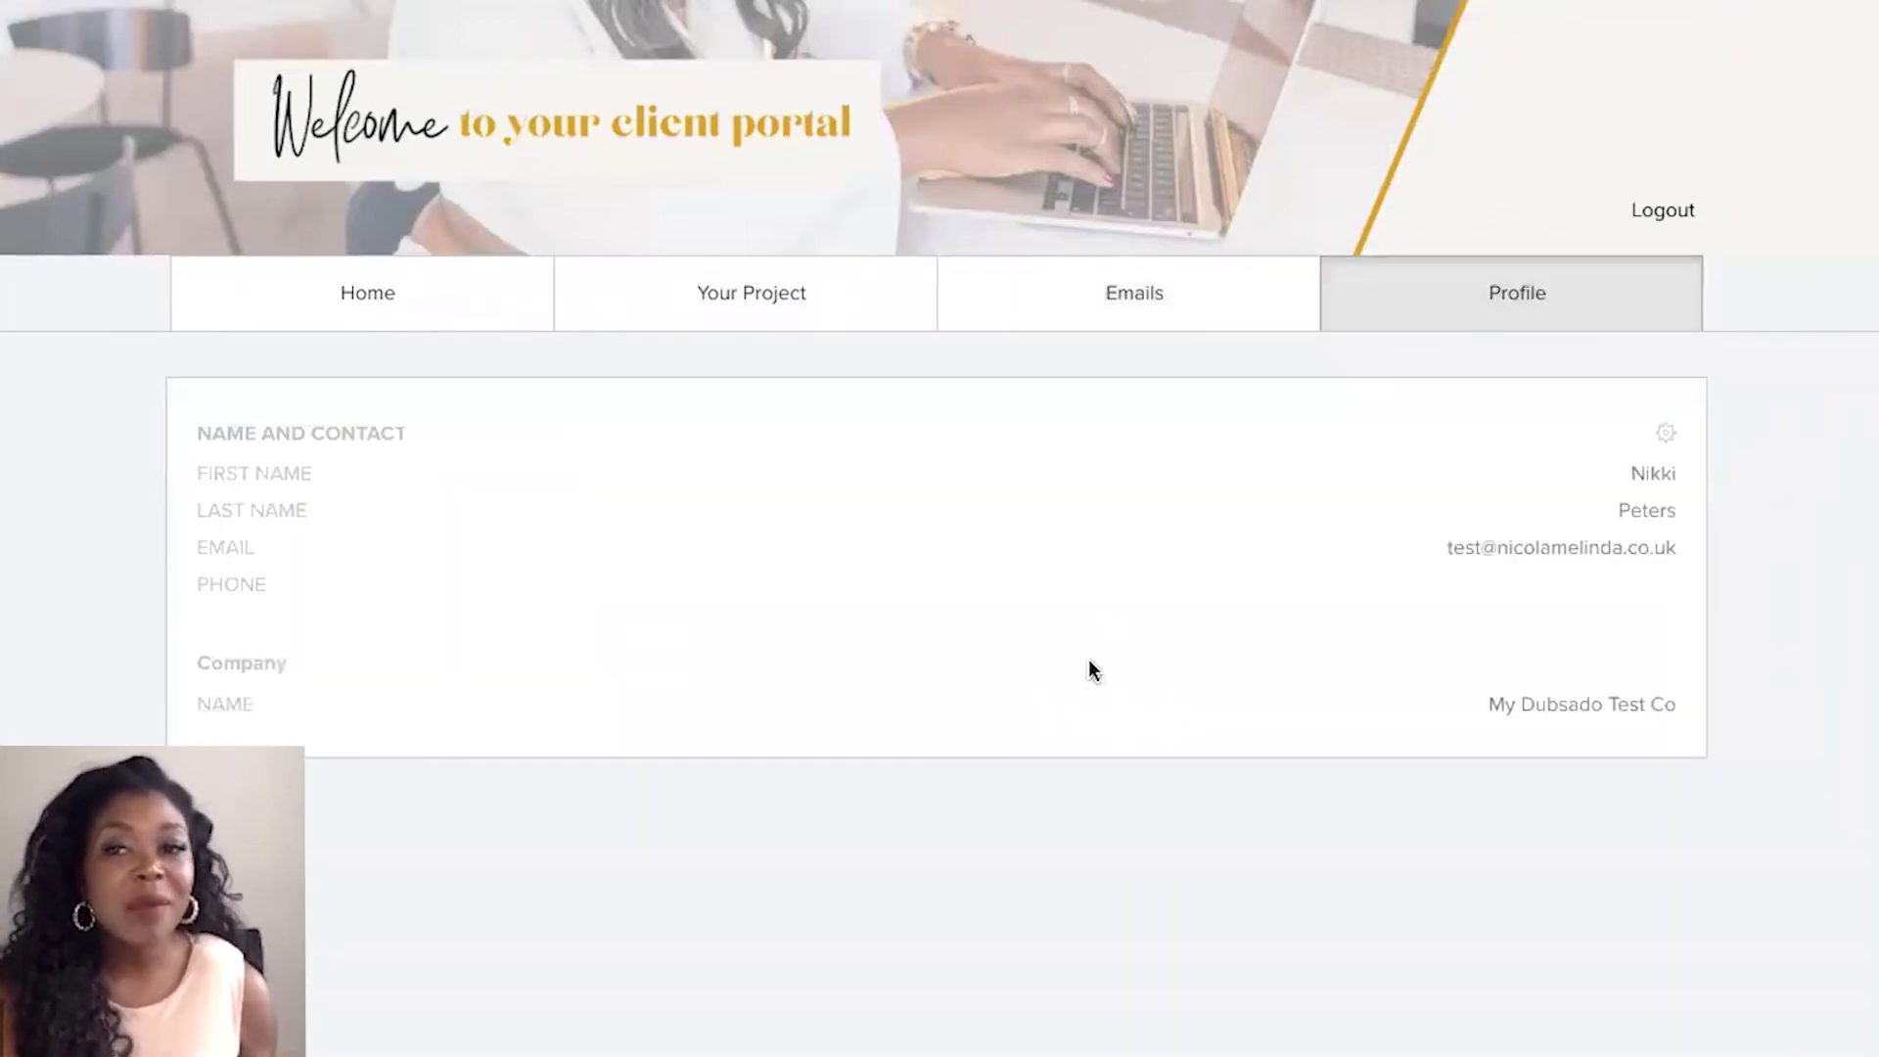
pyautogui.click(1661, 435)
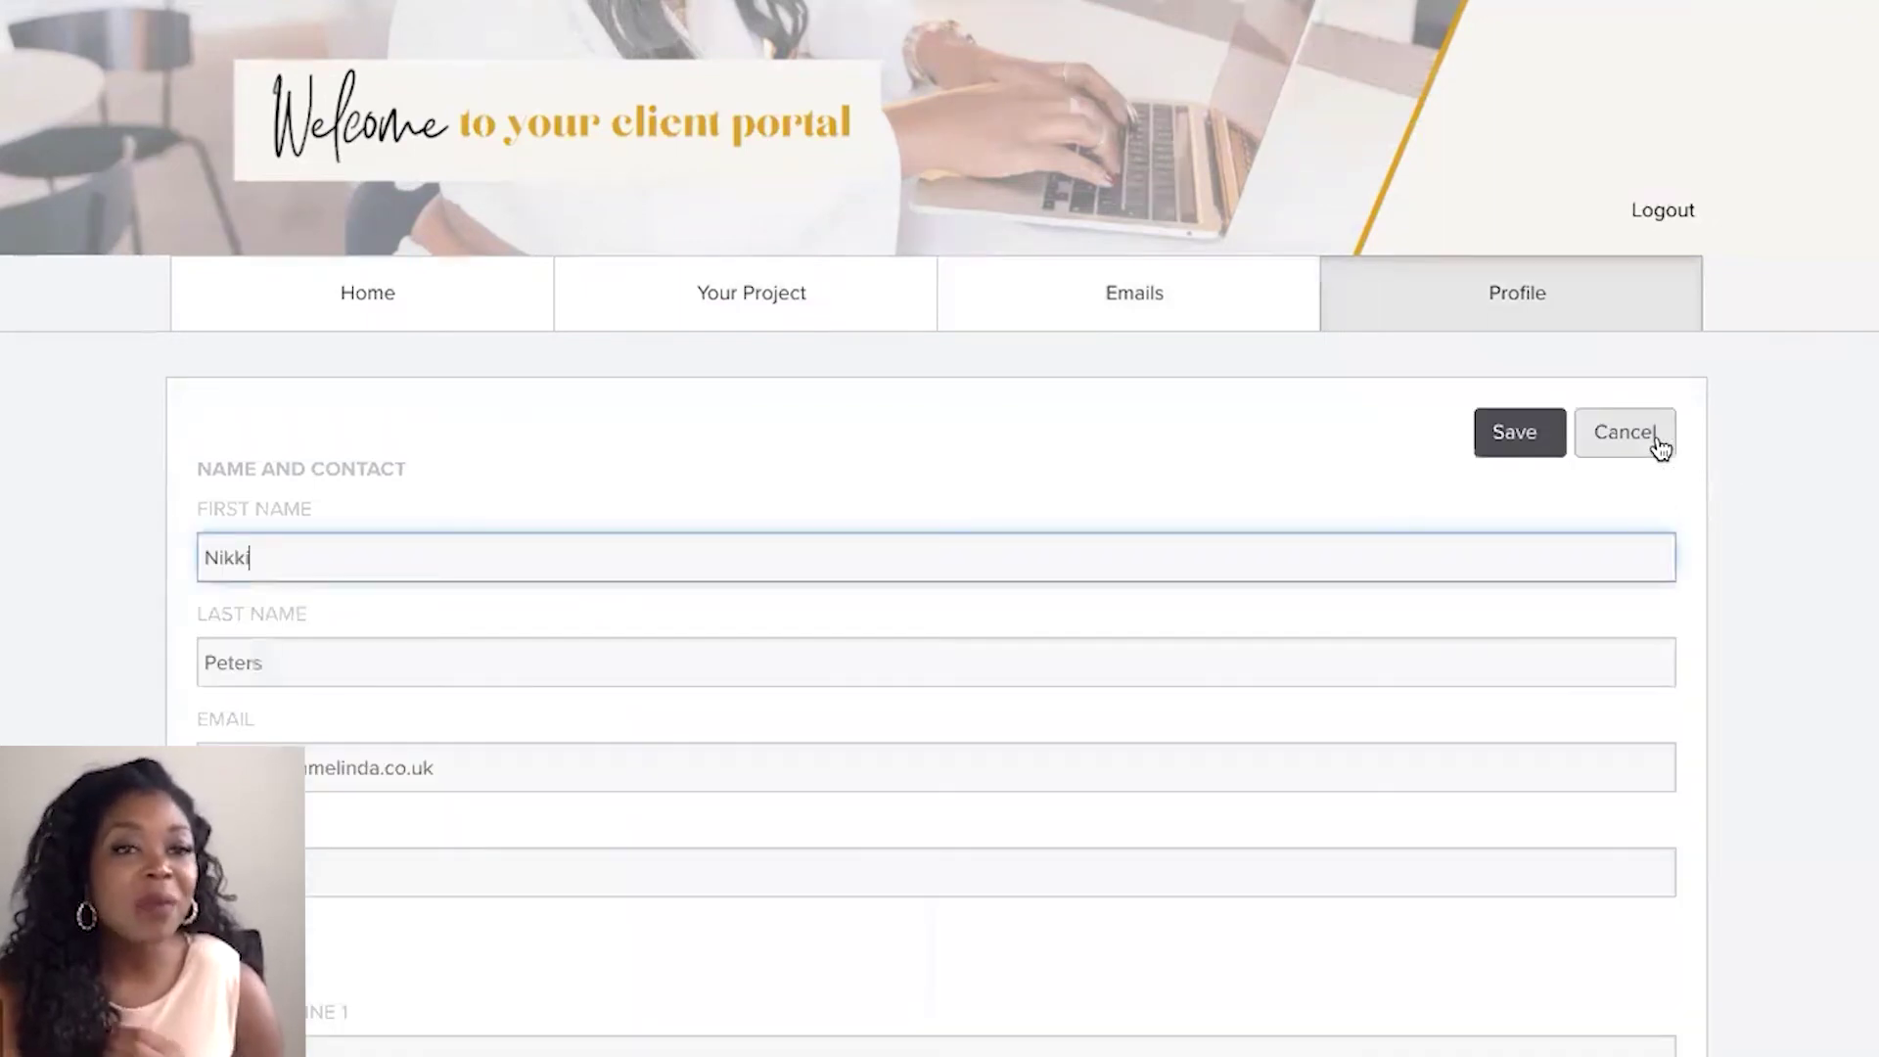
pyautogui.scroll(-12, 1175, 733)
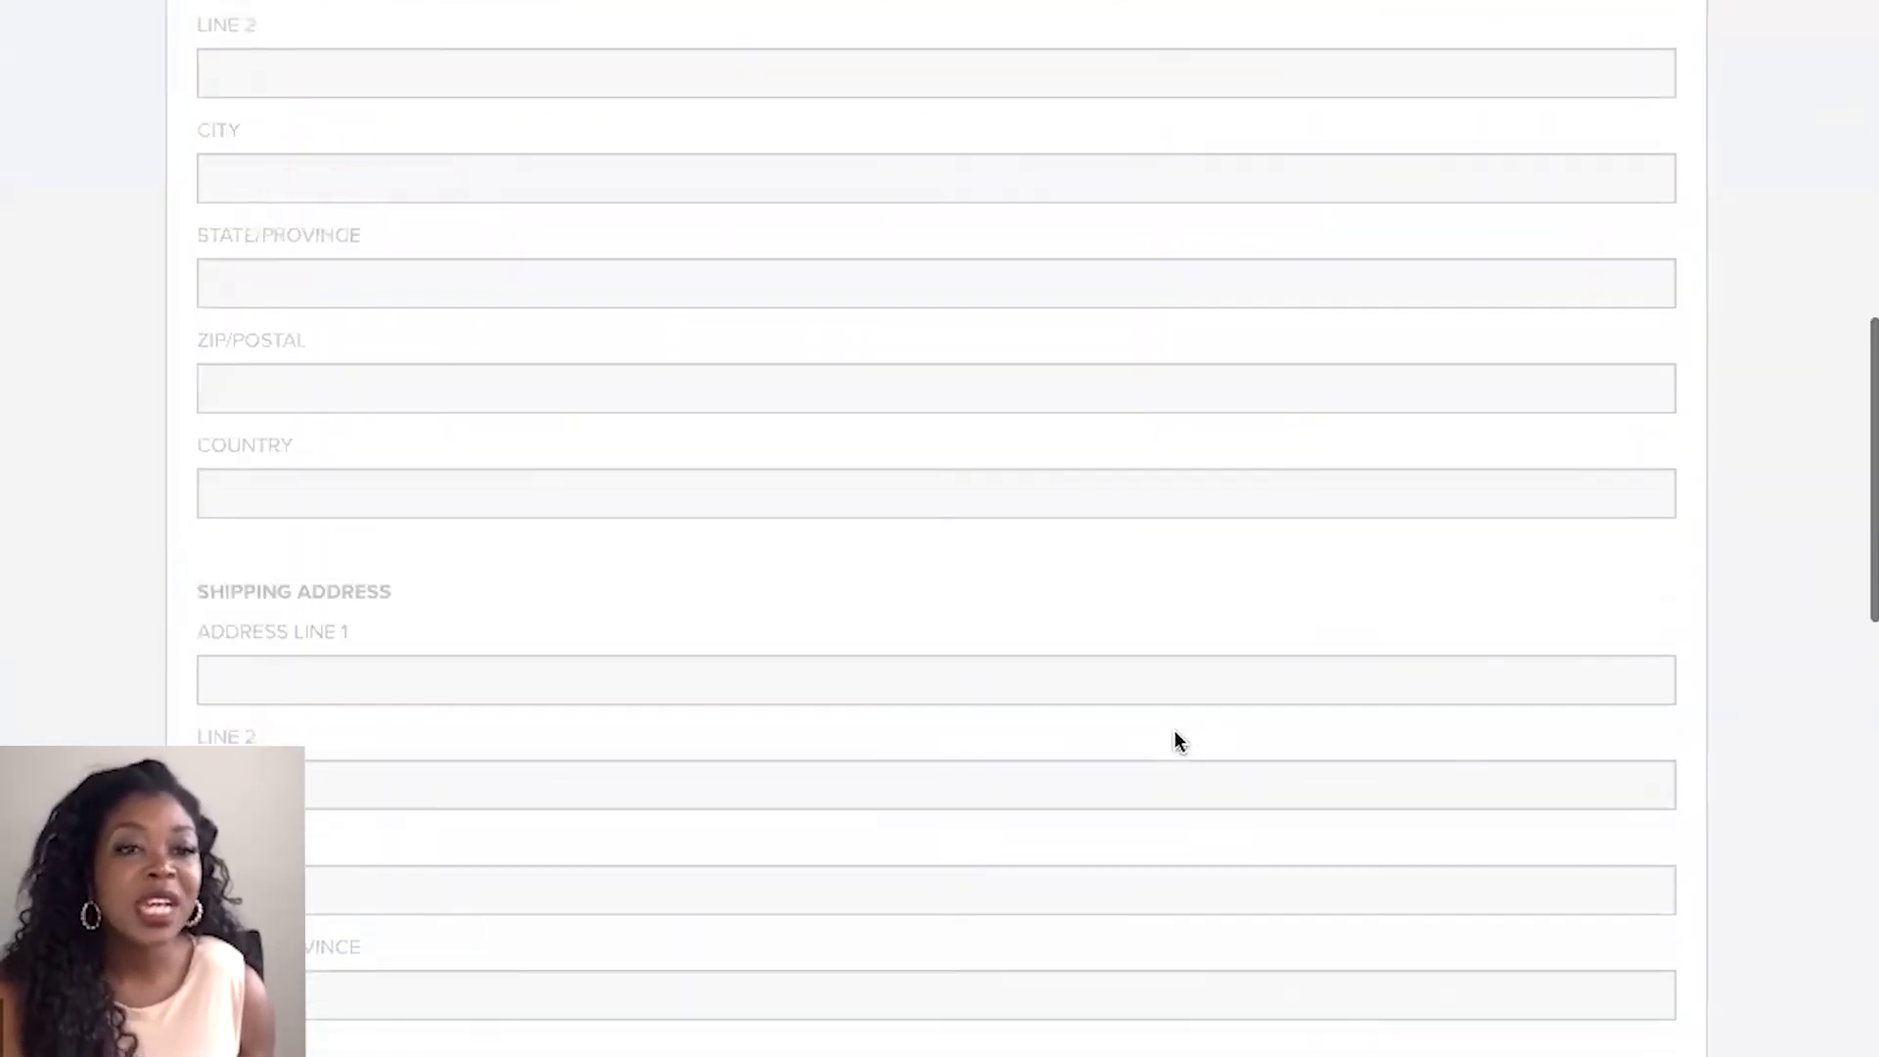
pyautogui.scroll(-10, 1175, 732)
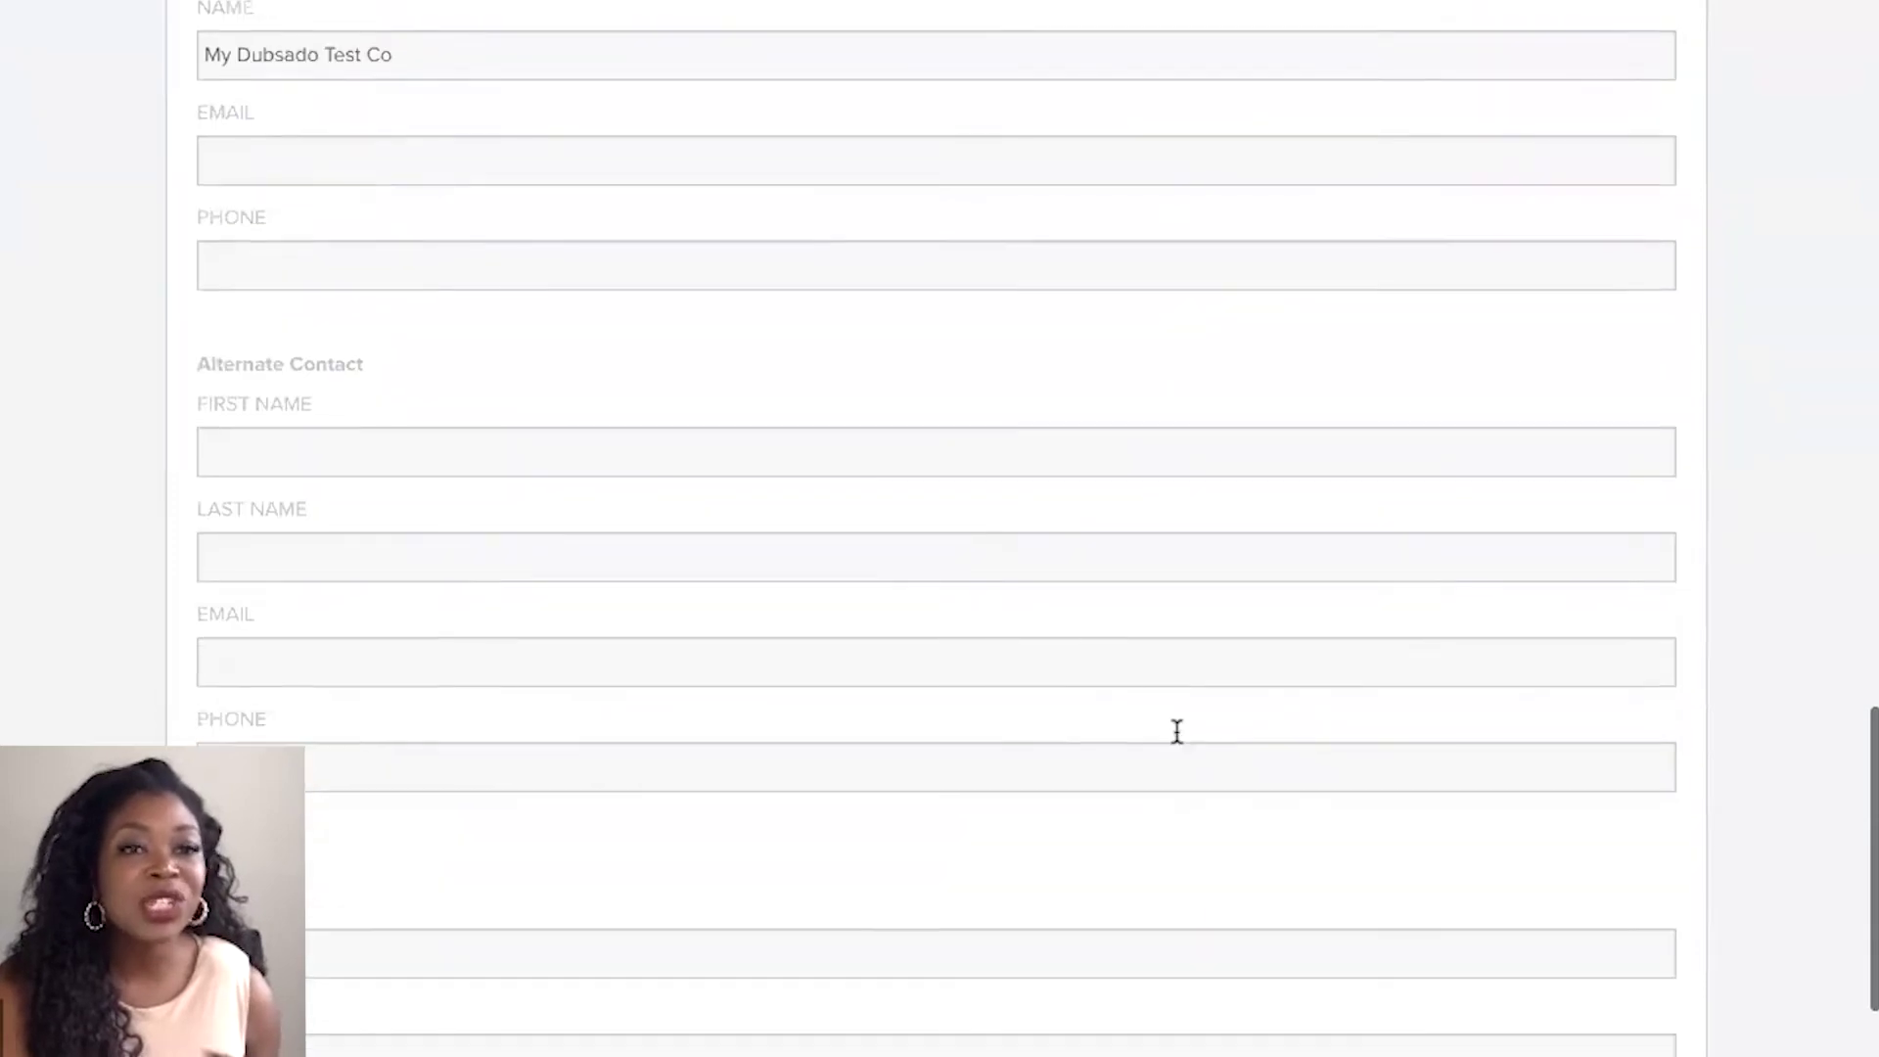
pyautogui.scroll(-2, 1177, 732)
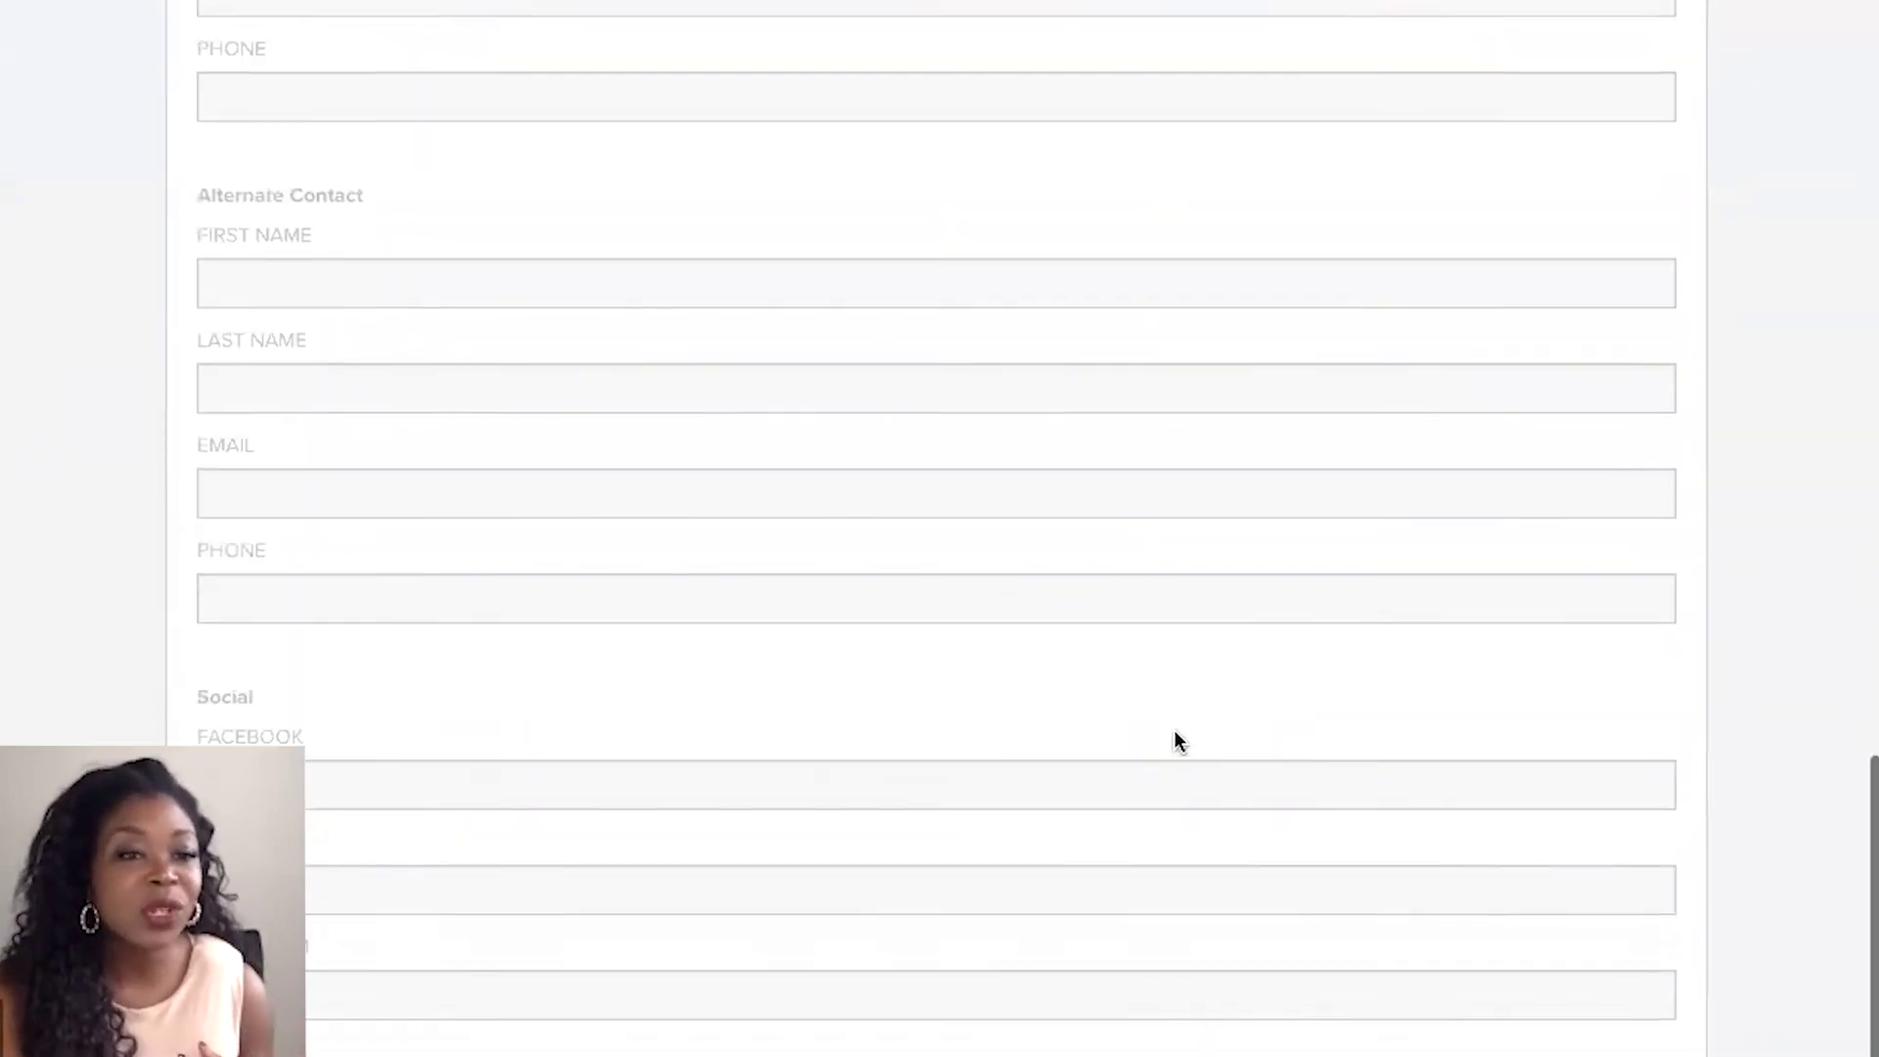
pyautogui.scroll(12, 1177, 740)
pyautogui.scroll(10, 1174, 730)
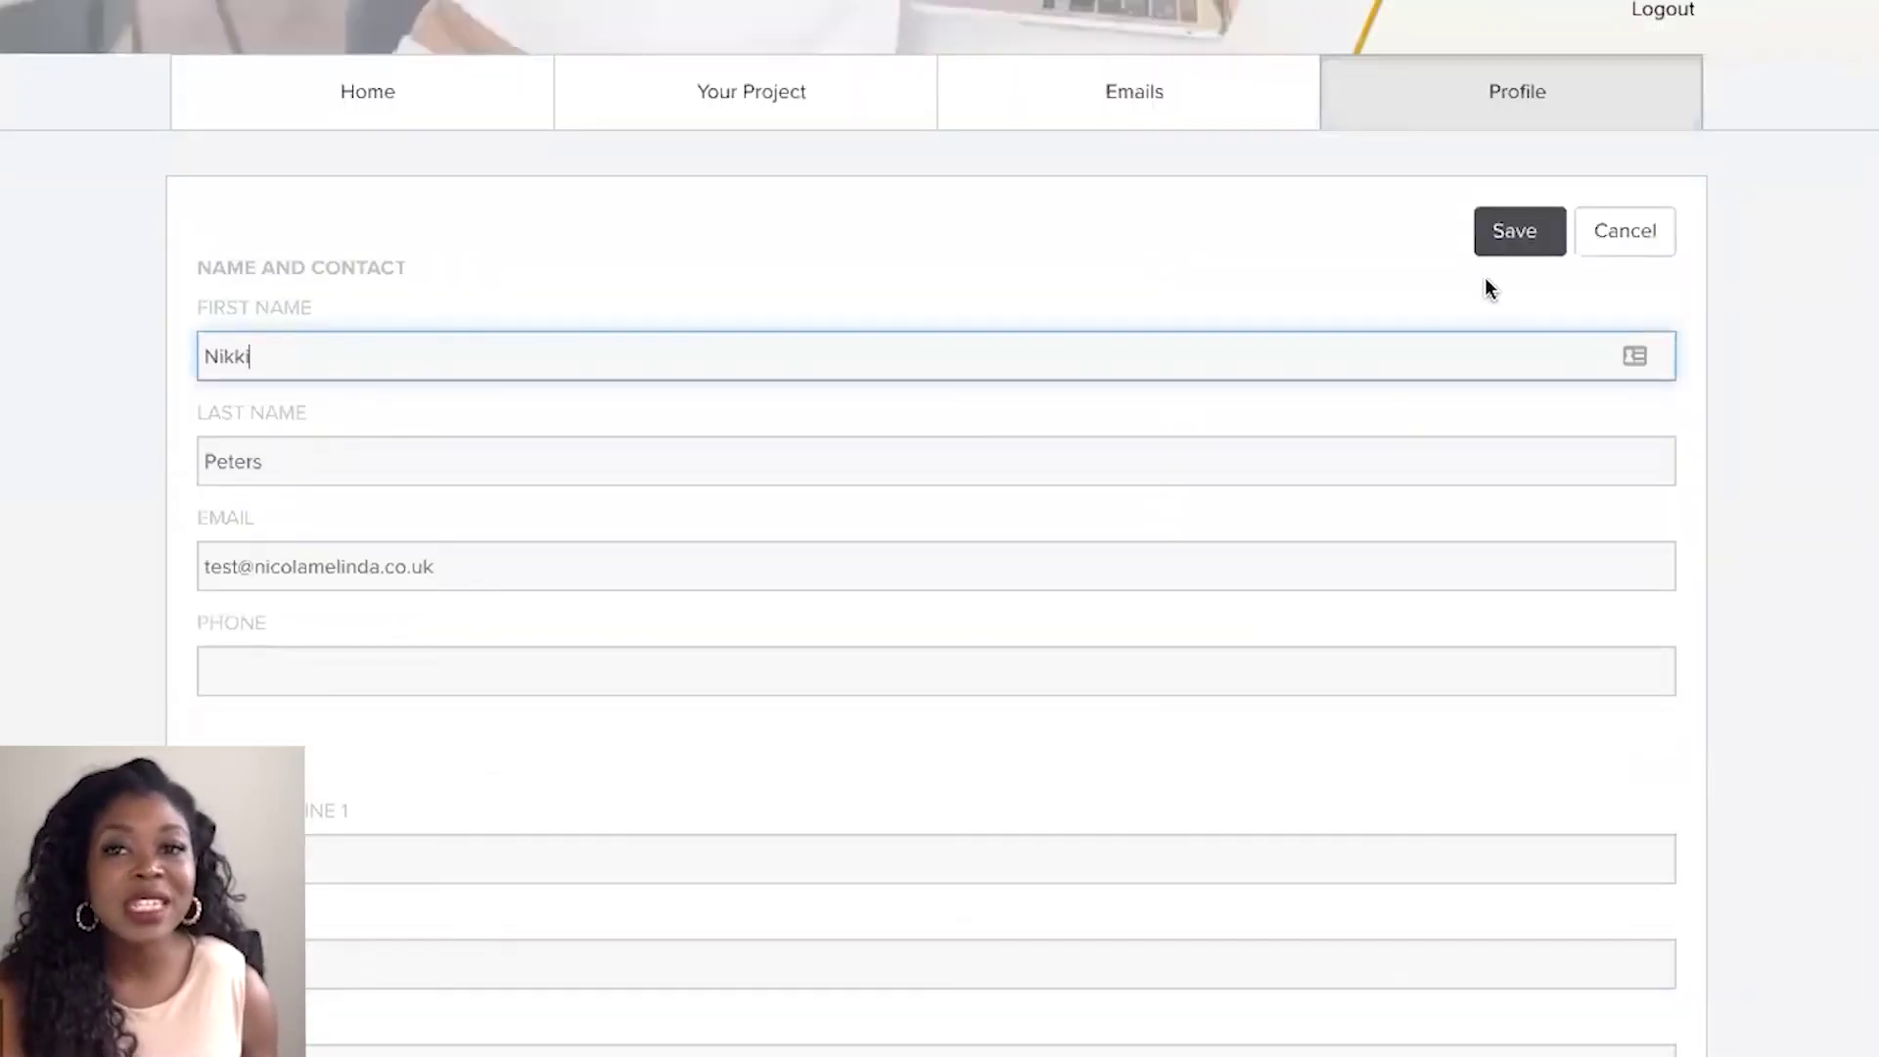
pyautogui.click(1498, 232)
pyautogui.scroll(2, 1209, 395)
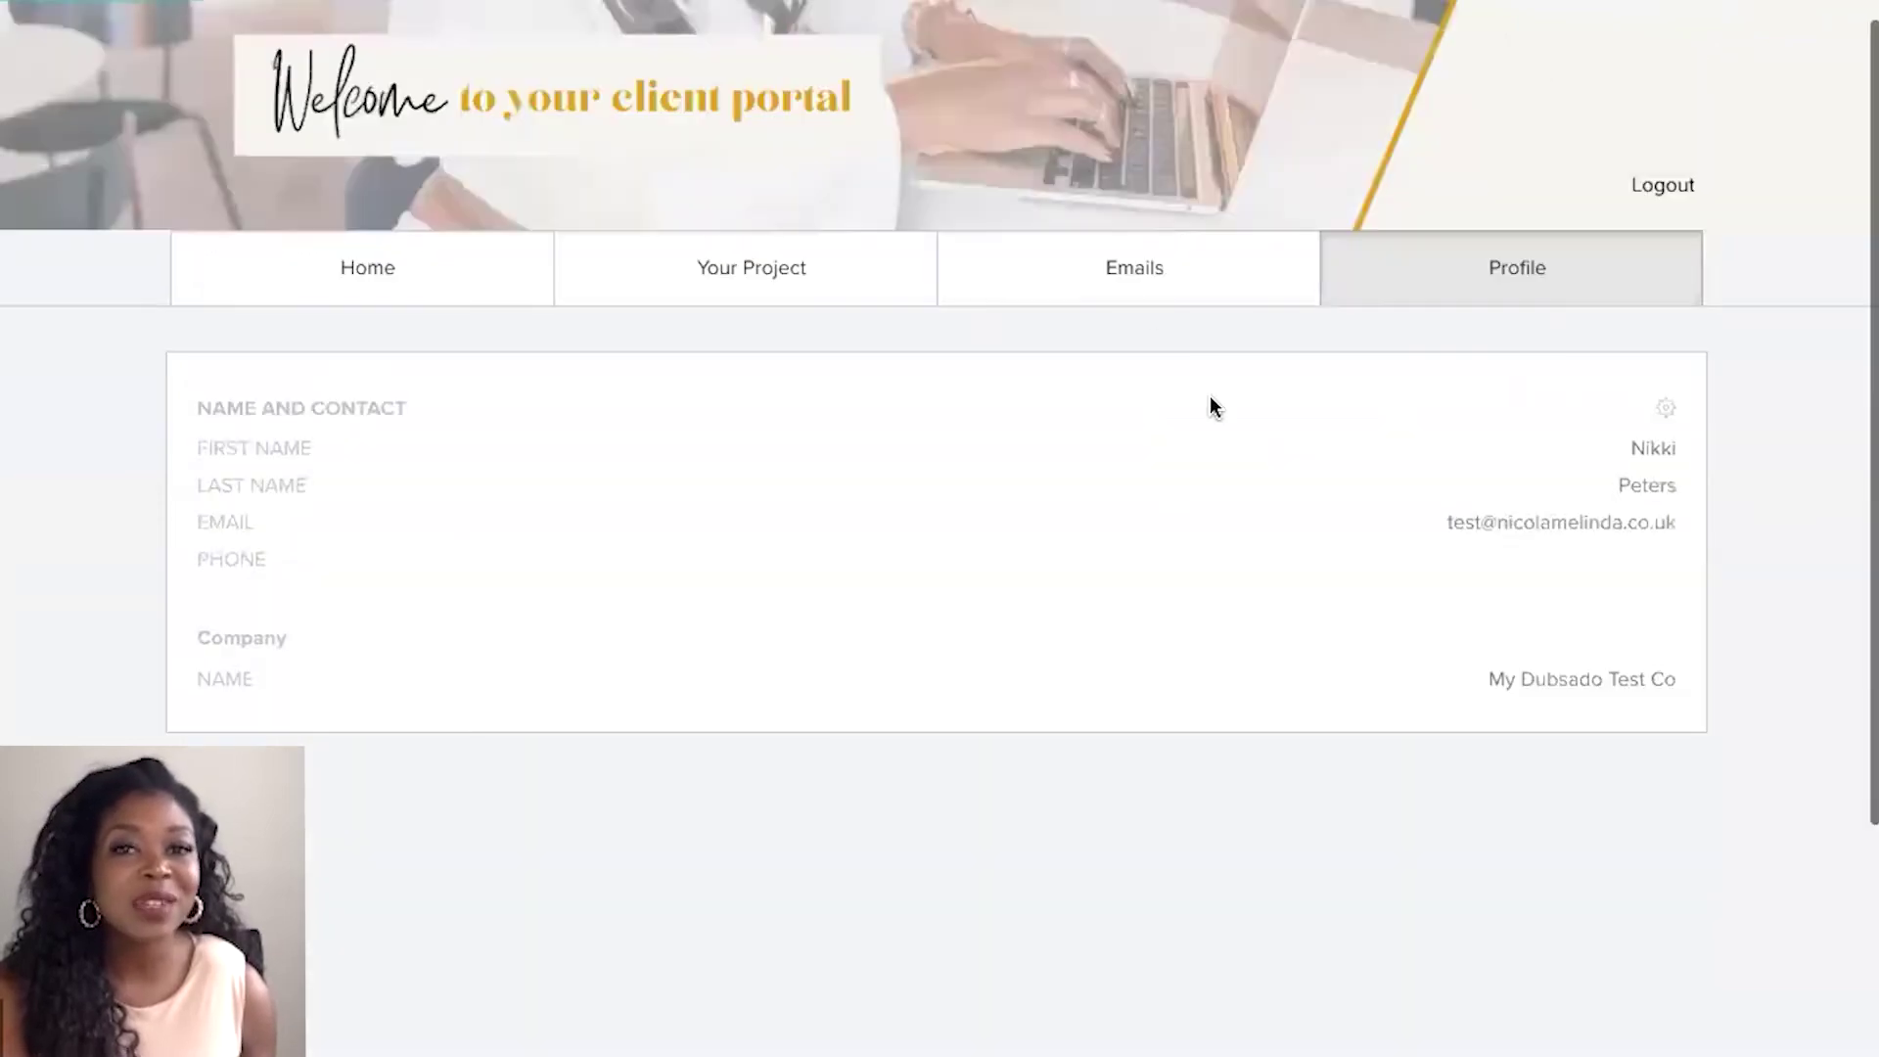
# Return to the Your Project view listing the client's cancelled appointments
pyautogui.click(844, 287)
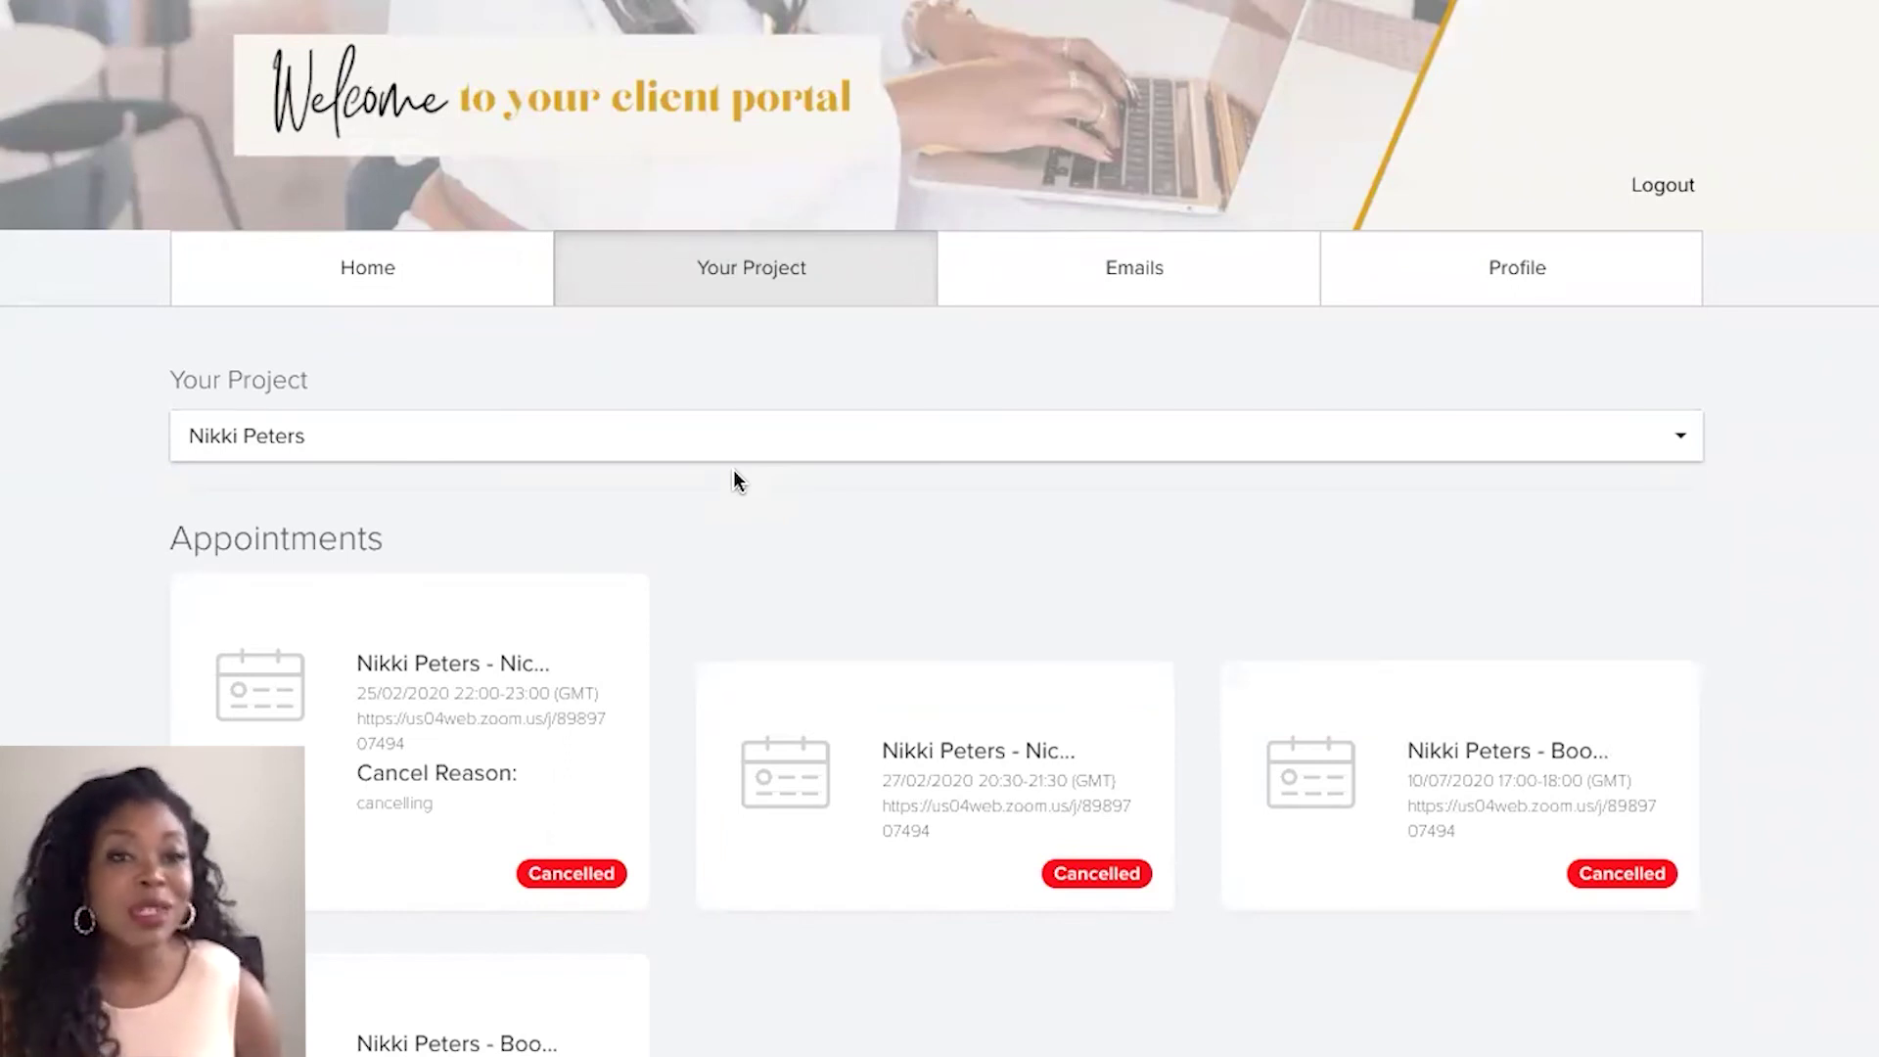
# Go back to the portal Home overview with its email, form, invoice and contract counts
pyautogui.click(450, 295)
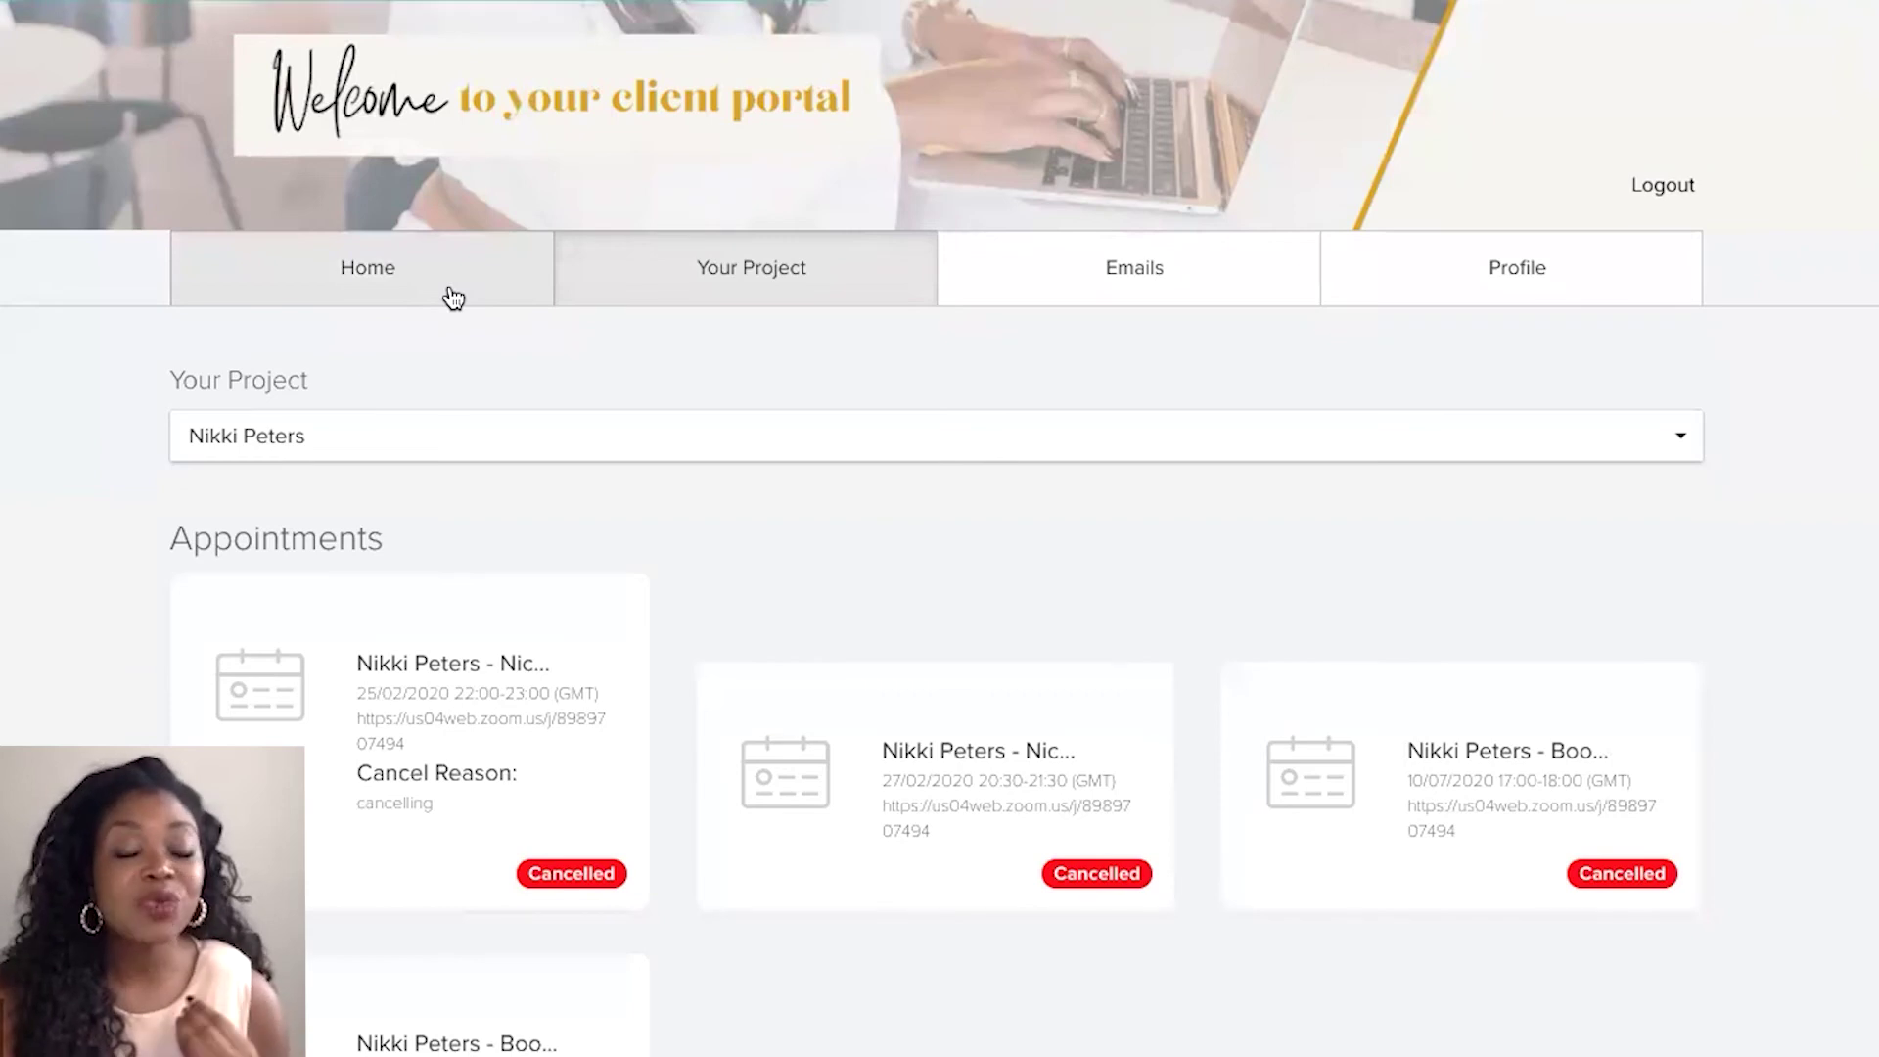